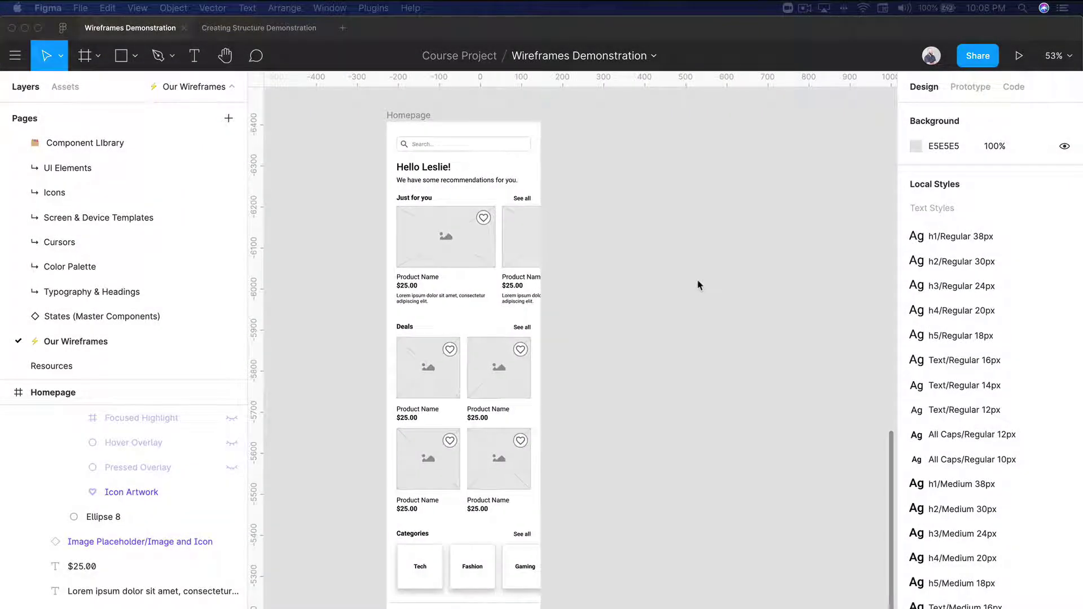
Add a 375×812 iPhone 11 Pro / X frame beside the Homepage wireframe
{"action": "scroll", "coordinate": [700, 285], "scroll_direction": "right", "scroll_amount": 3}
{"action": "scroll", "coordinate": [573, 195], "scroll_direction": "right", "scroll_amount": 2}
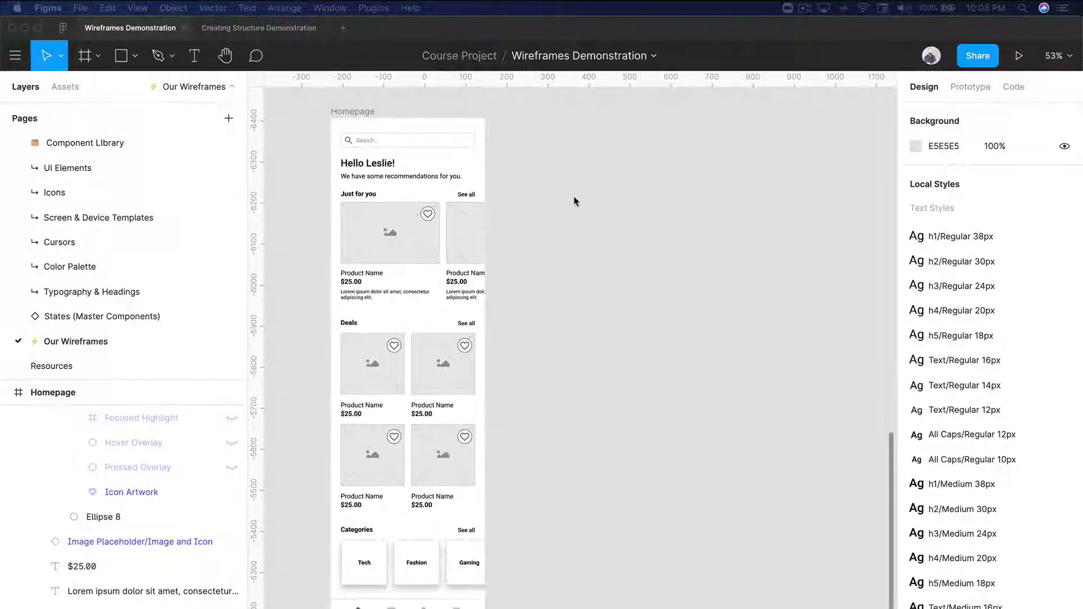
{"action": "key", "text": "f"}
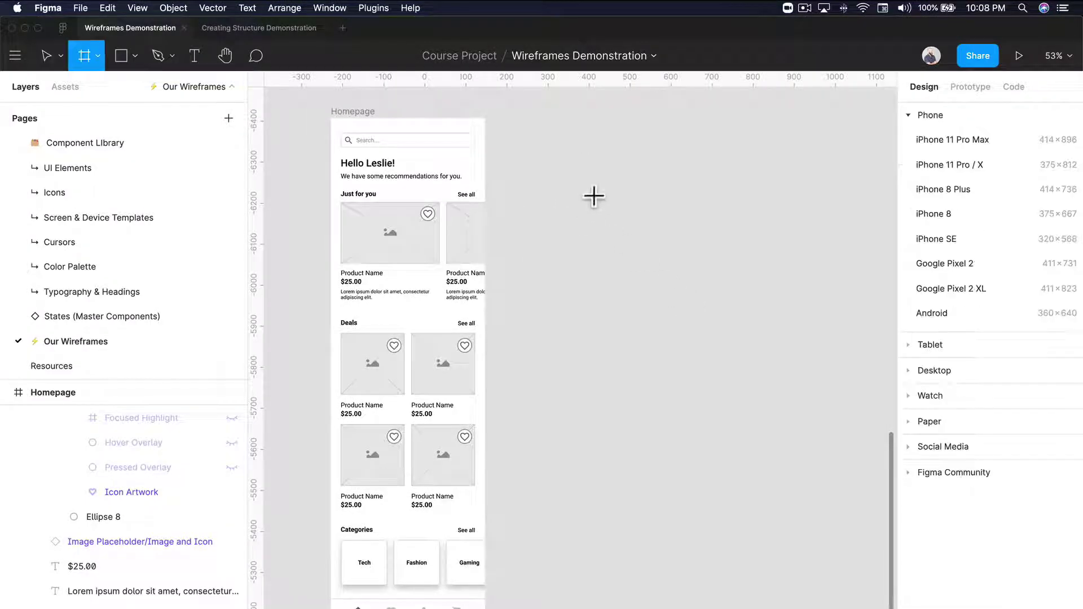
{"action": "left_click", "coordinate": [578, 180]}
{"action": "key", "text": "Delete"}
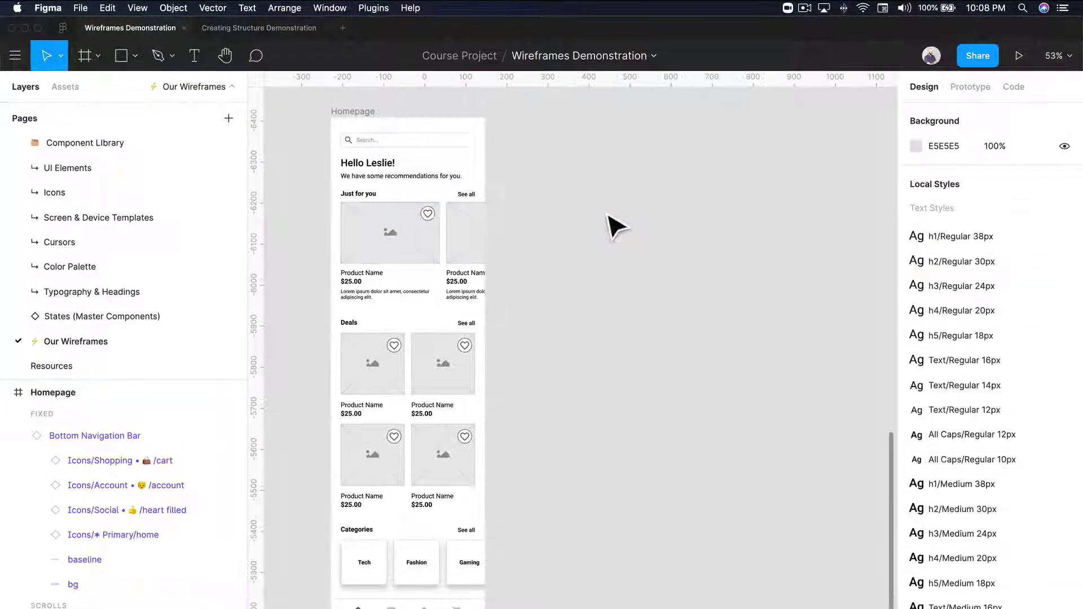
{"action": "key", "text": "f"}
{"action": "left_click", "coordinate": [975, 177]}
{"action": "left_click_drag", "start_coordinate": [566, 278], "coordinate": [599, 183]}
Rename the new frame to 'Product Page'
{"action": "key", "text": "super+r"}
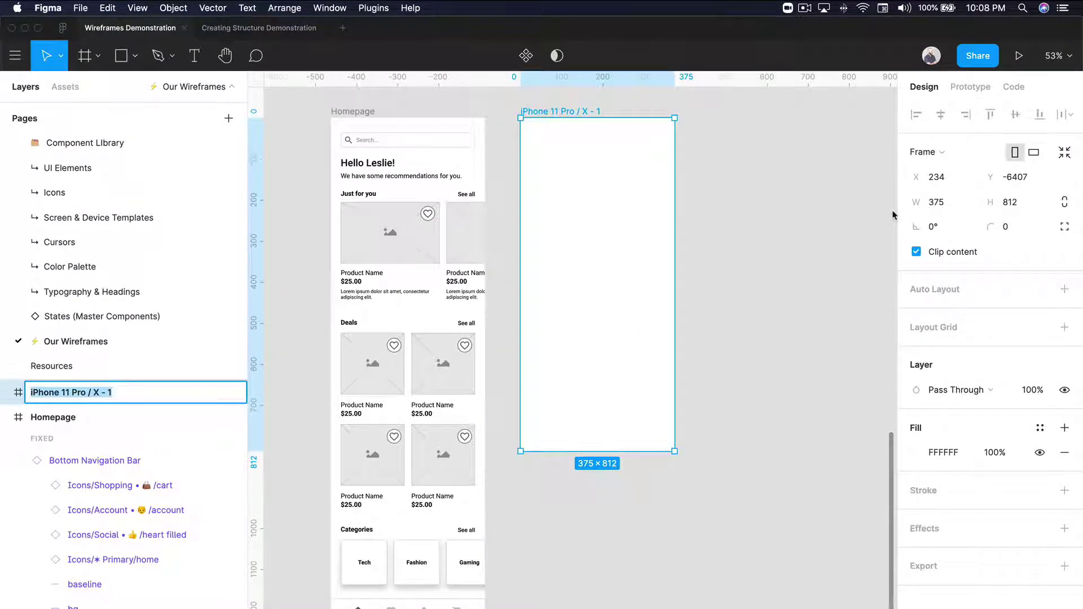
{"action": "type", "text": "Product Page"}
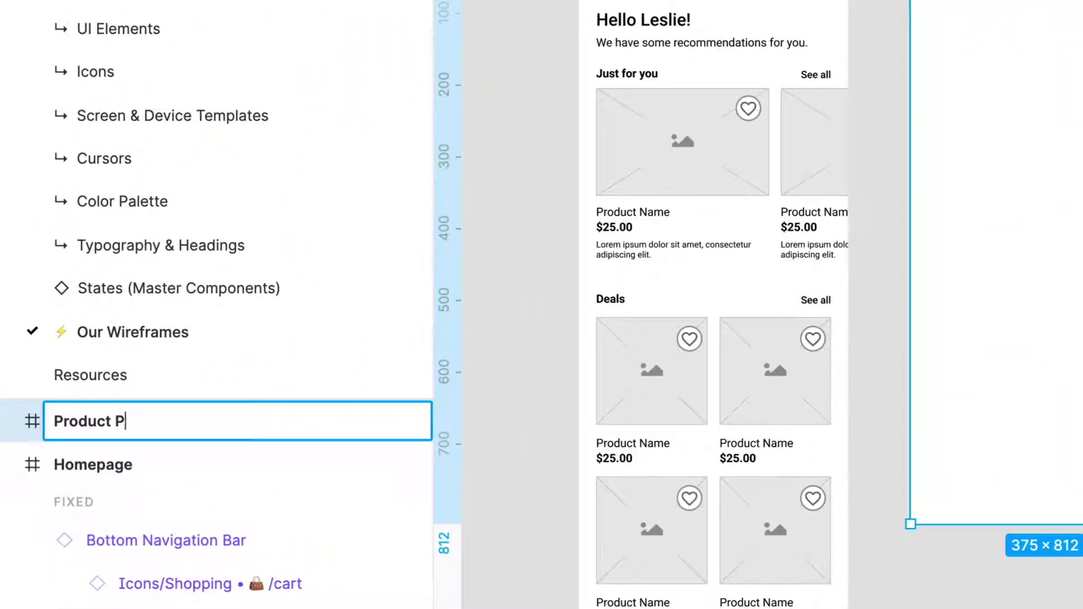
{"action": "key", "text": "Return"}
Paste the Homepage's Bottom Navigation Bar into Product Page and move it to the bottom
{"action": "left_click", "coordinate": [613, 453]}
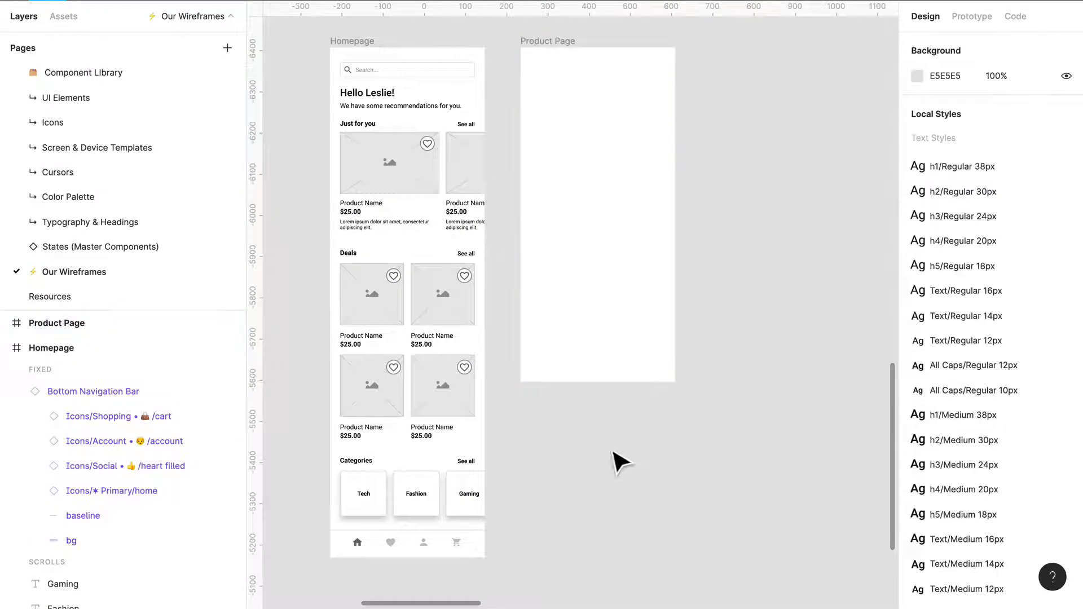
{"action": "left_click", "coordinate": [409, 550]}
{"action": "left_click", "coordinate": [570, 59]}
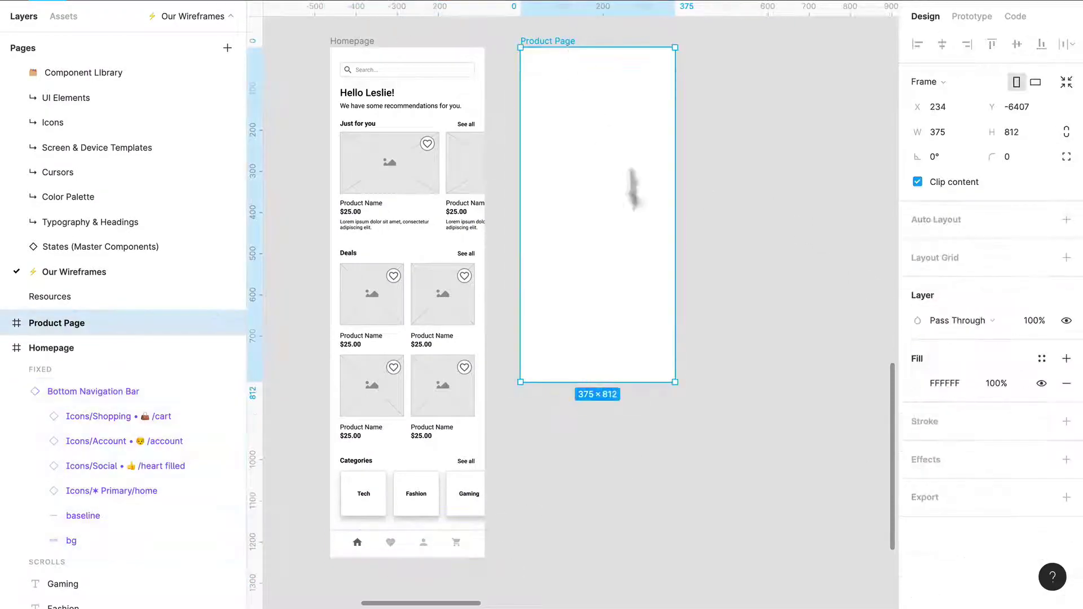
{"action": "key", "text": "ctrl+v"}
{"action": "left_click_drag", "start_coordinate": [653, 72], "coordinate": [646, 372]}
Fade the nav bar's home and heart icons to 40% opacity
{"action": "scroll", "coordinate": [606, 376], "scroll_direction": "up", "scroll_amount": 3}
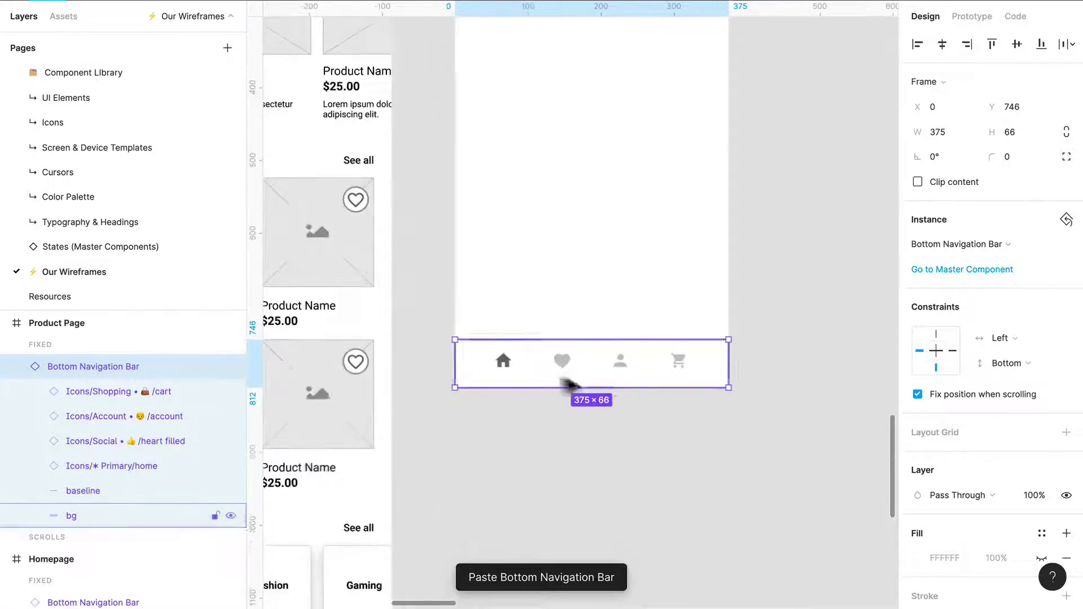
{"action": "left_click", "coordinate": [505, 364]}
{"action": "scroll", "coordinate": [835, 428], "scroll_direction": "up", "scroll_amount": 1}
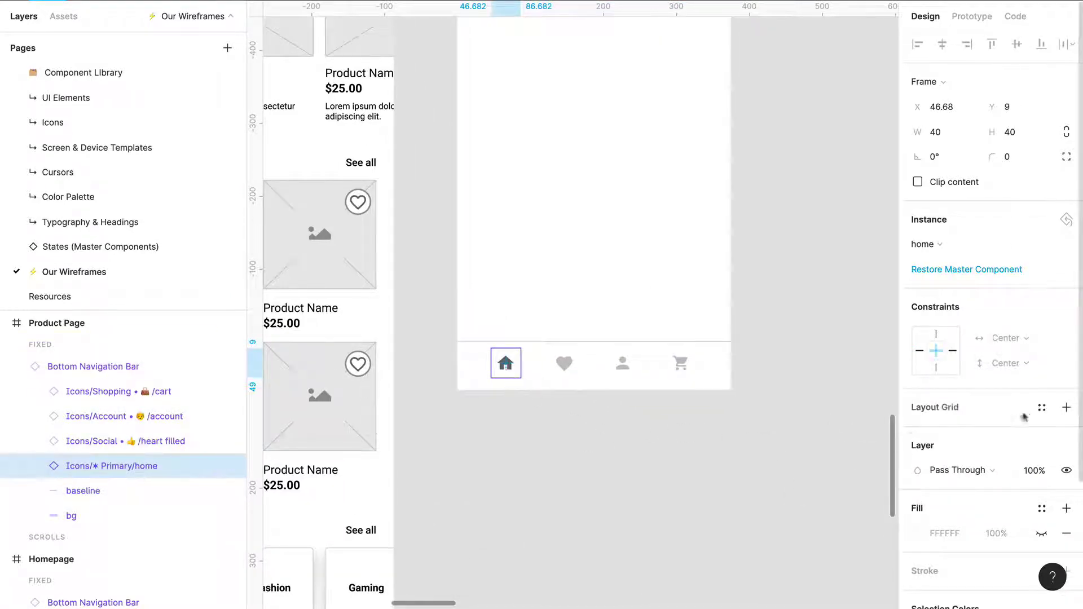
{"action": "left_click", "coordinate": [561, 375]}
{"action": "left_click", "coordinate": [500, 364]}
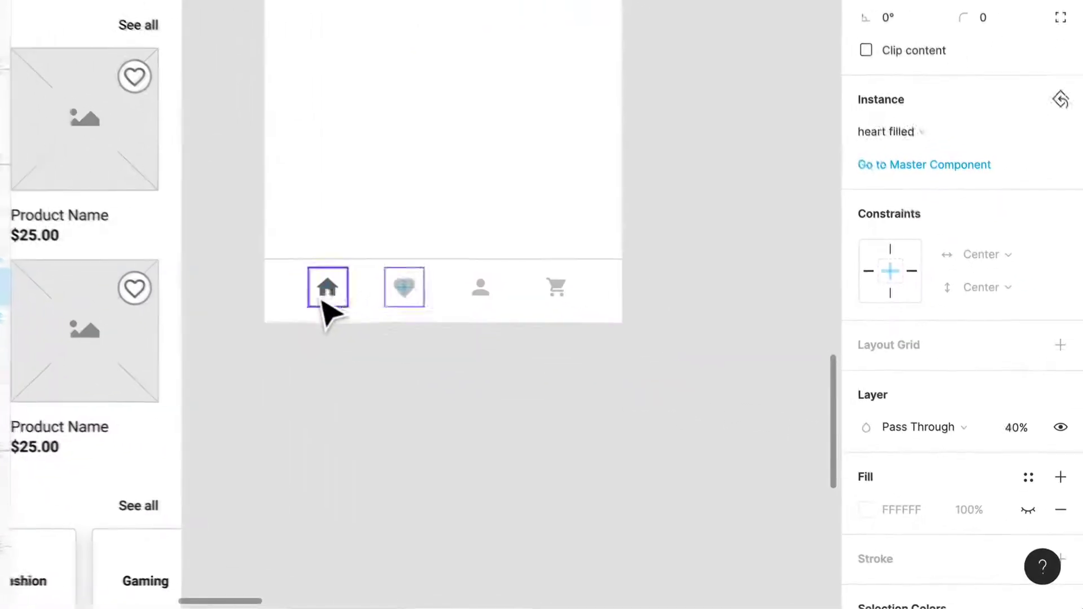
{"action": "type", "text": "40"}
{"action": "left_click", "coordinate": [727, 99]}
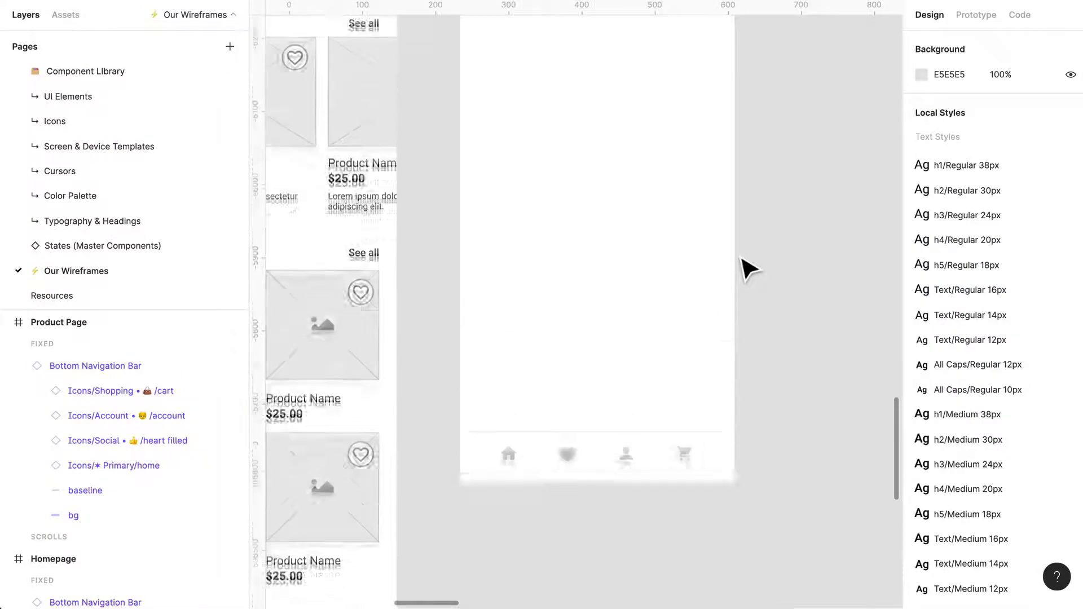
{"action": "key", "text": "shift+1"}
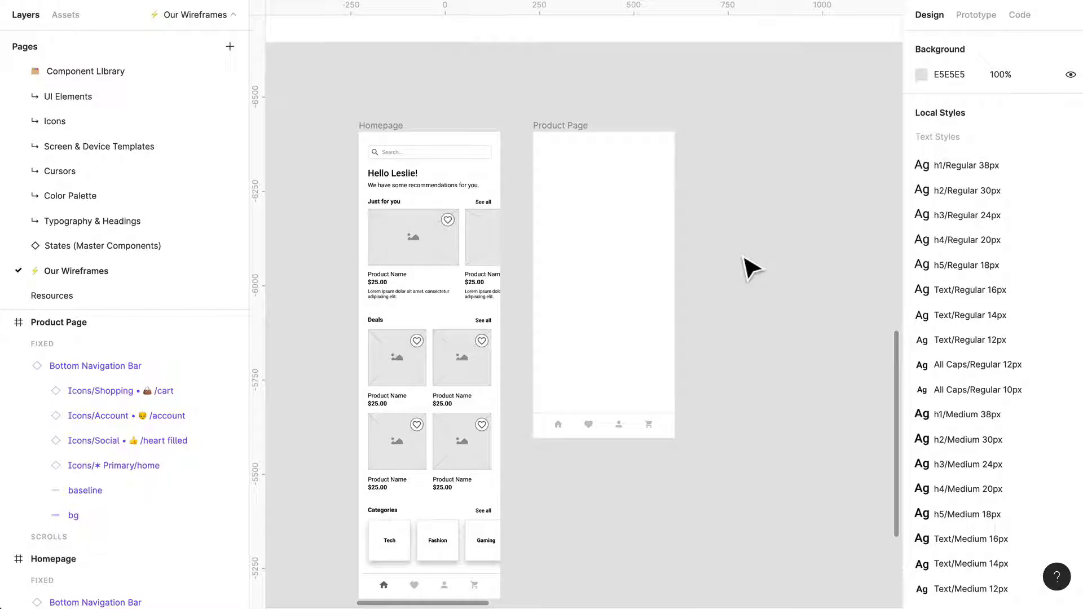
{"action": "scroll", "coordinate": [750, 268], "scroll_direction": "up", "scroll_amount": 10}
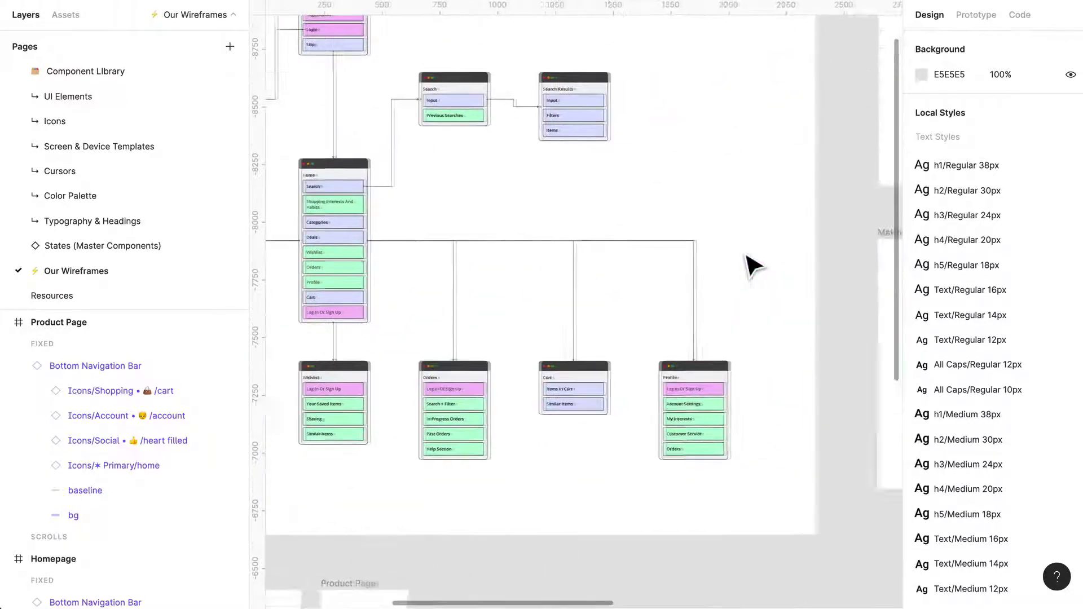
{"action": "scroll", "coordinate": [750, 267], "scroll_direction": "left", "scroll_amount": 5}
{"action": "scroll", "coordinate": [551, 416], "scroll_direction": "up", "scroll_amount": 5}
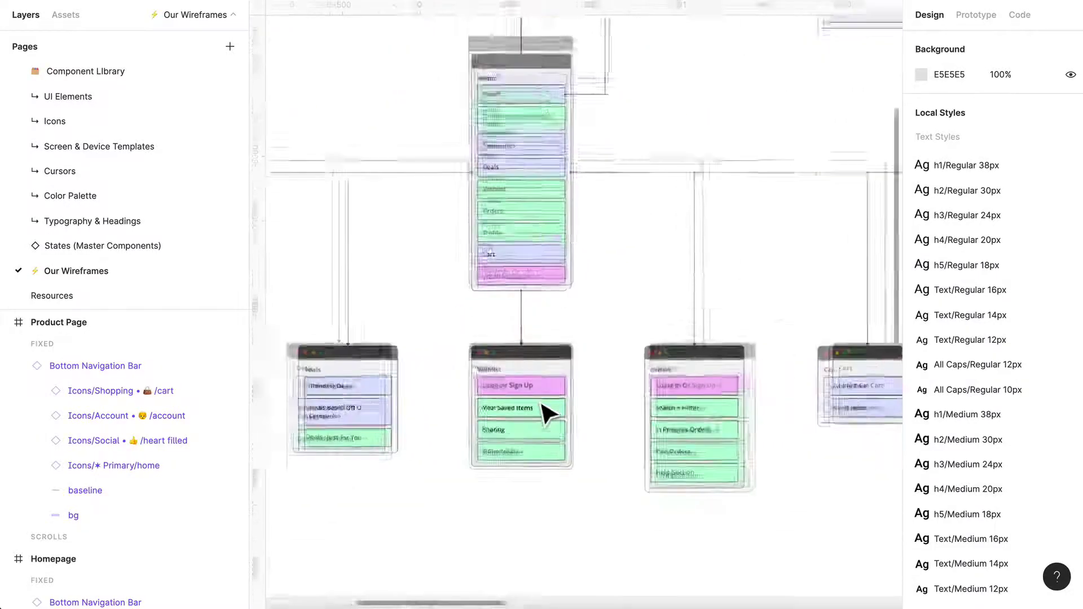
{"action": "scroll", "coordinate": [587, 406], "scroll_direction": "right", "scroll_amount": 8}
{"action": "scroll", "coordinate": [590, 406], "scroll_direction": "up", "scroll_amount": 2}
{"action": "scroll", "coordinate": [589, 406], "scroll_direction": "up", "scroll_amount": 5}
{"action": "scroll", "coordinate": [590, 406], "scroll_direction": "left", "scroll_amount": 10}
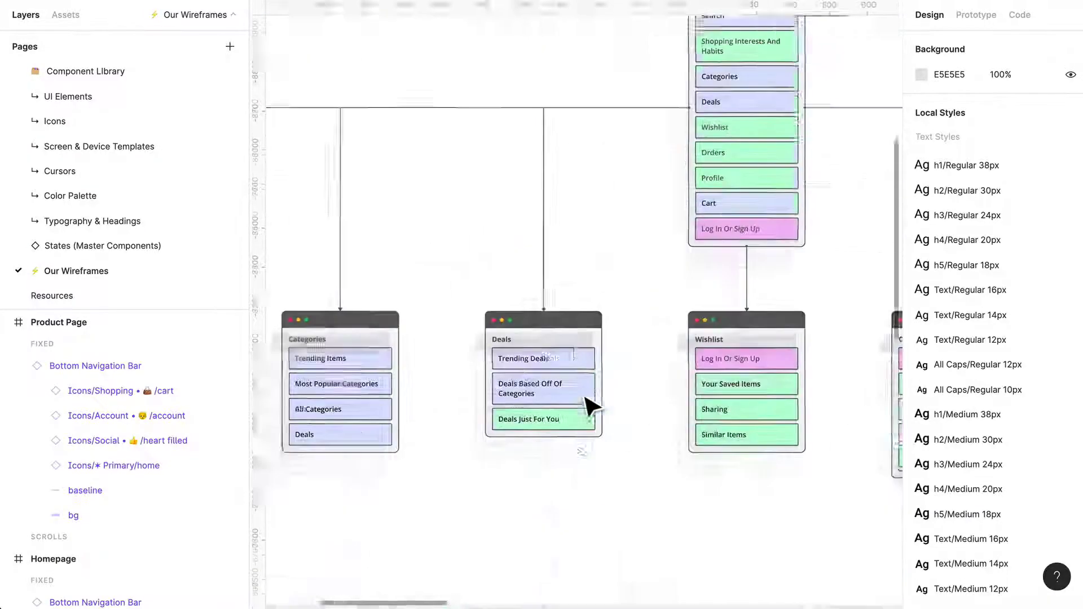
{"action": "scroll", "coordinate": [589, 406], "scroll_direction": "down", "scroll_amount": 5}
{"action": "scroll", "coordinate": [590, 406], "scroll_direction": "down", "scroll_amount": 2}
{"action": "scroll", "coordinate": [589, 406], "scroll_direction": "left", "scroll_amount": 1}
{"action": "scroll", "coordinate": [587, 402], "scroll_direction": "left", "scroll_amount": 8}
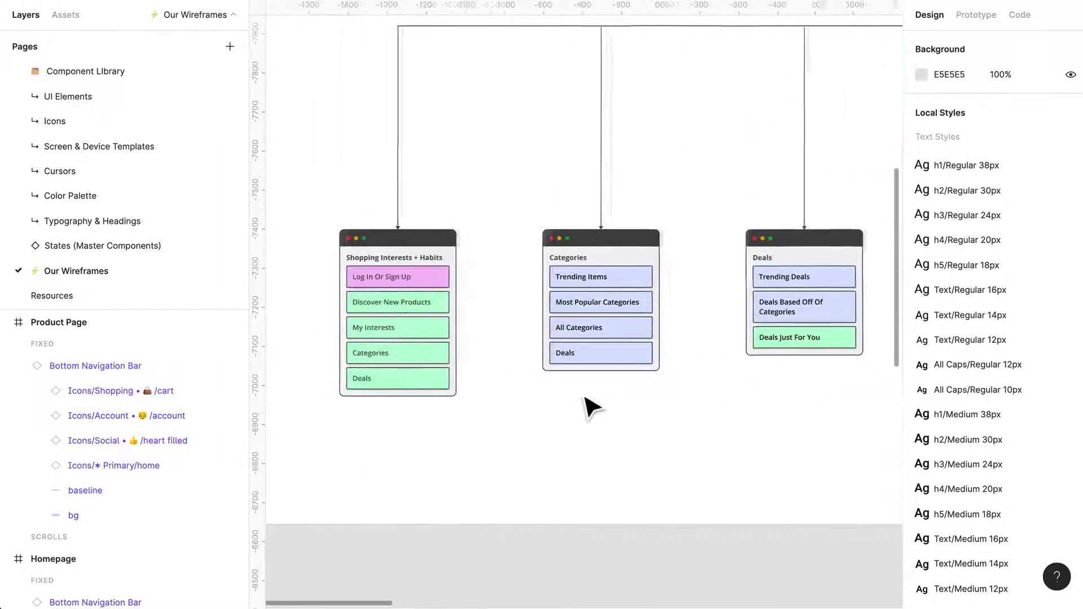
{"action": "scroll", "coordinate": [587, 402], "scroll_direction": "right", "scroll_amount": 12}
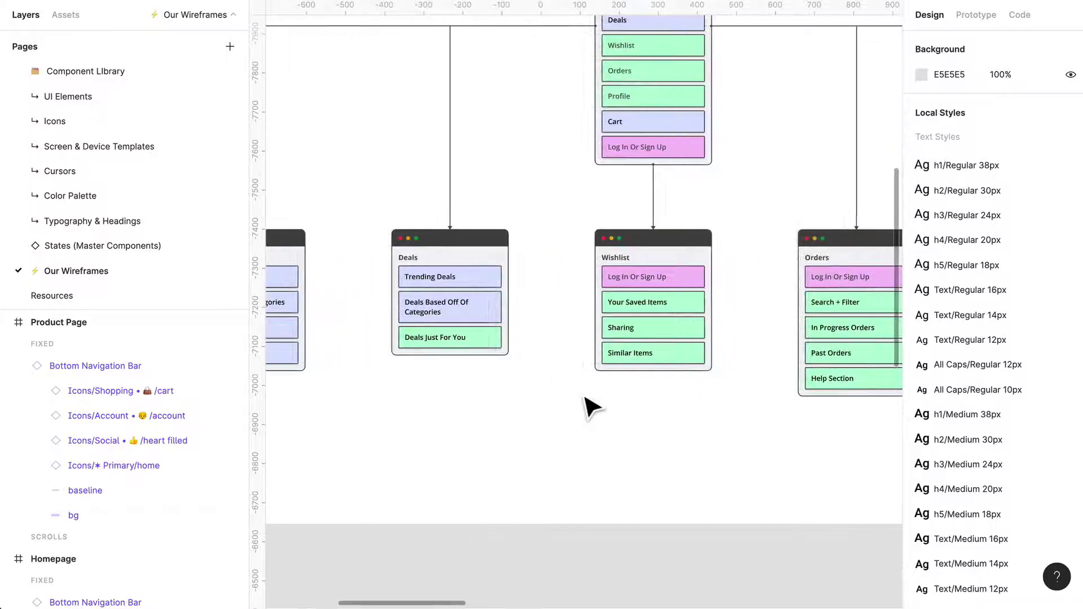
{"action": "scroll", "coordinate": [589, 406], "scroll_direction": "right", "scroll_amount": 6}
{"action": "scroll", "coordinate": [590, 406], "scroll_direction": "down", "scroll_amount": 5, "text": "ctrl"}
{"action": "scroll", "coordinate": [590, 406], "scroll_direction": "up", "scroll_amount": 3}
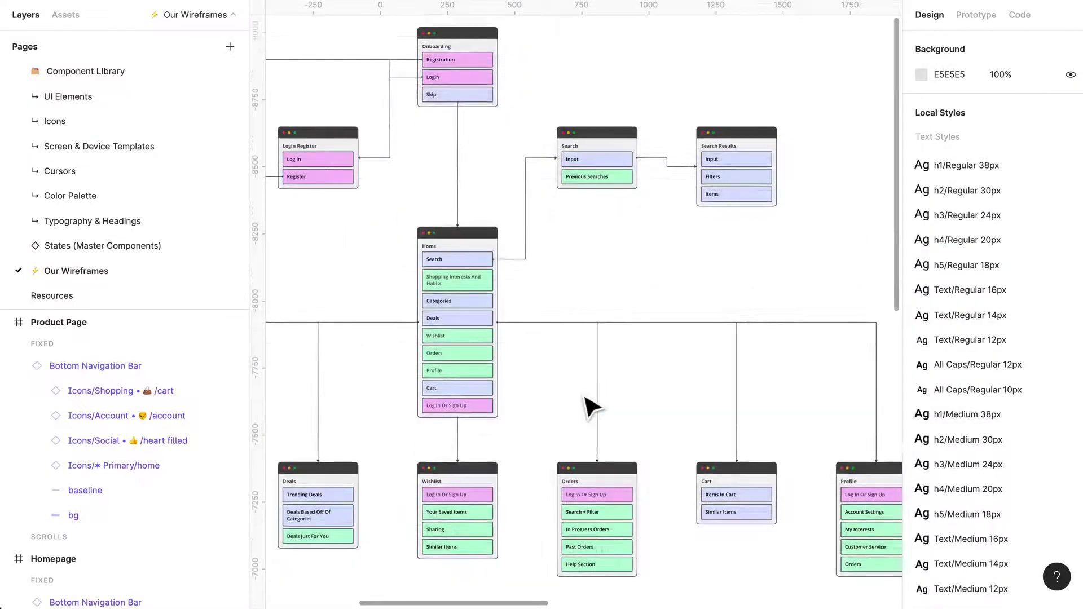
{"action": "scroll", "coordinate": [590, 406], "scroll_direction": "right", "scroll_amount": 15}
{"action": "scroll", "coordinate": [589, 406], "scroll_direction": "up", "scroll_amount": 3}
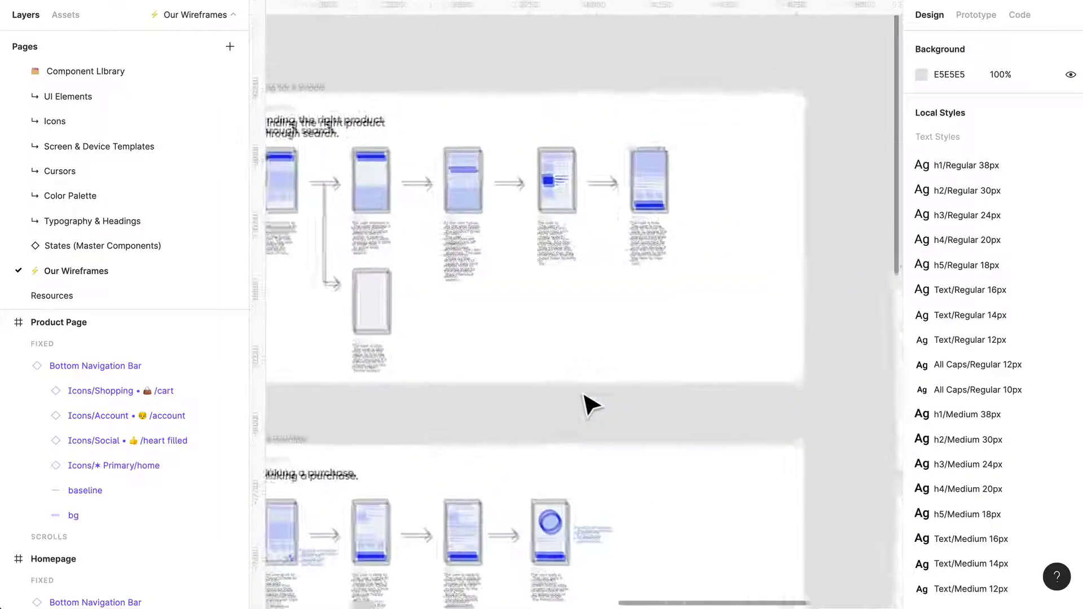
{"action": "scroll", "coordinate": [589, 406], "scroll_direction": "up", "scroll_amount": 2}
{"action": "scroll", "coordinate": [684, 259], "scroll_direction": "up", "scroll_amount": 5, "text": "ctrl"}
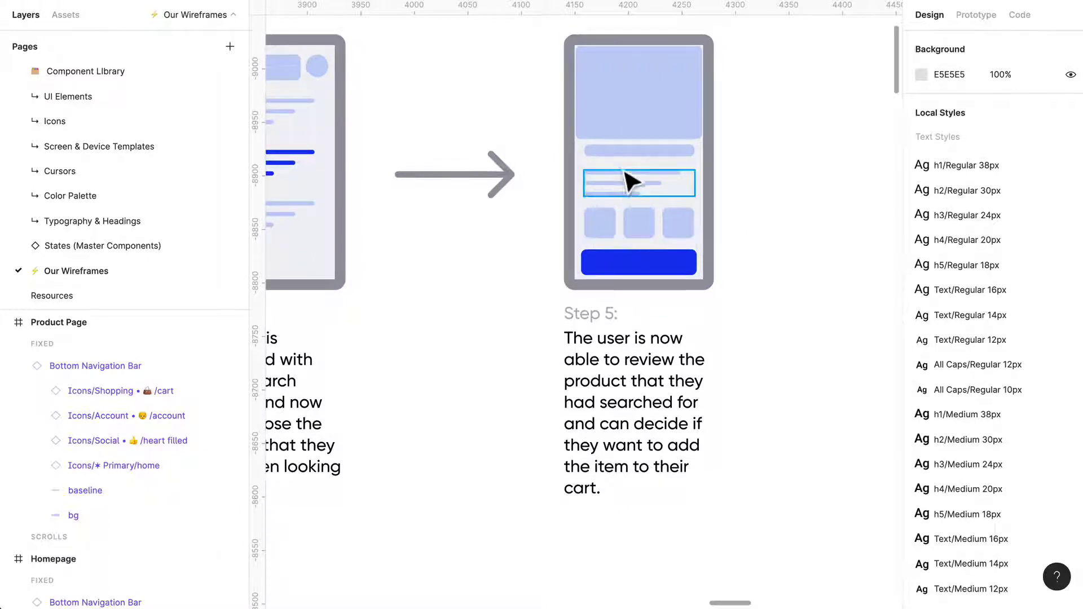
{"action": "scroll", "coordinate": [627, 187], "scroll_direction": "up", "scroll_amount": 1}
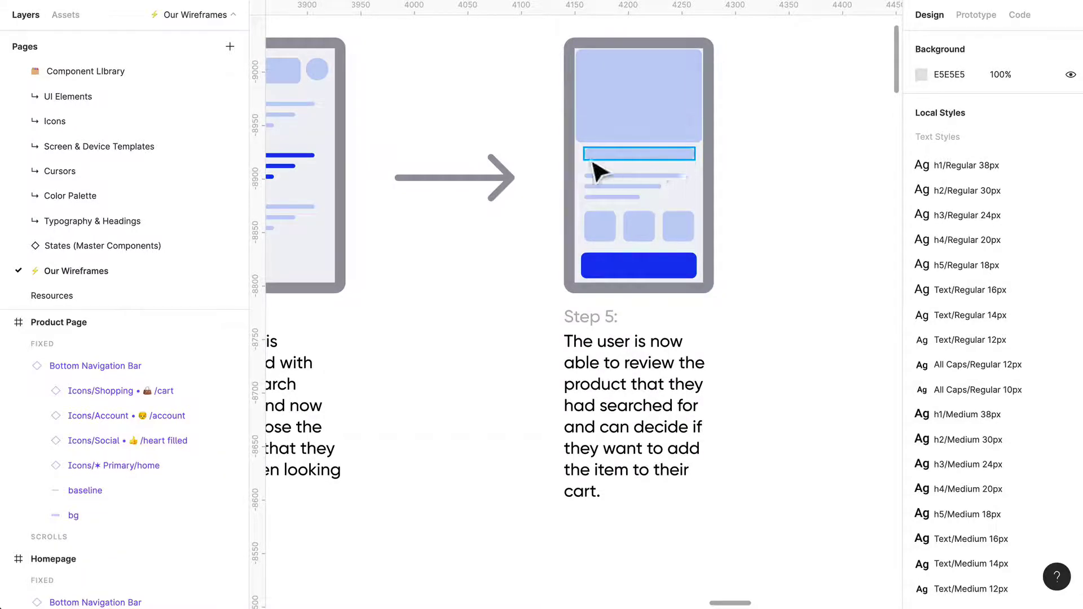
{"action": "scroll", "coordinate": [641, 258], "scroll_direction": "down", "scroll_amount": 5}
{"action": "scroll", "coordinate": [637, 259], "scroll_direction": "down", "scroll_amount": 10}
{"action": "scroll", "coordinate": [637, 260], "scroll_direction": "down", "scroll_amount": 5}
{"action": "scroll", "coordinate": [636, 261], "scroll_direction": "left", "scroll_amount": 3}
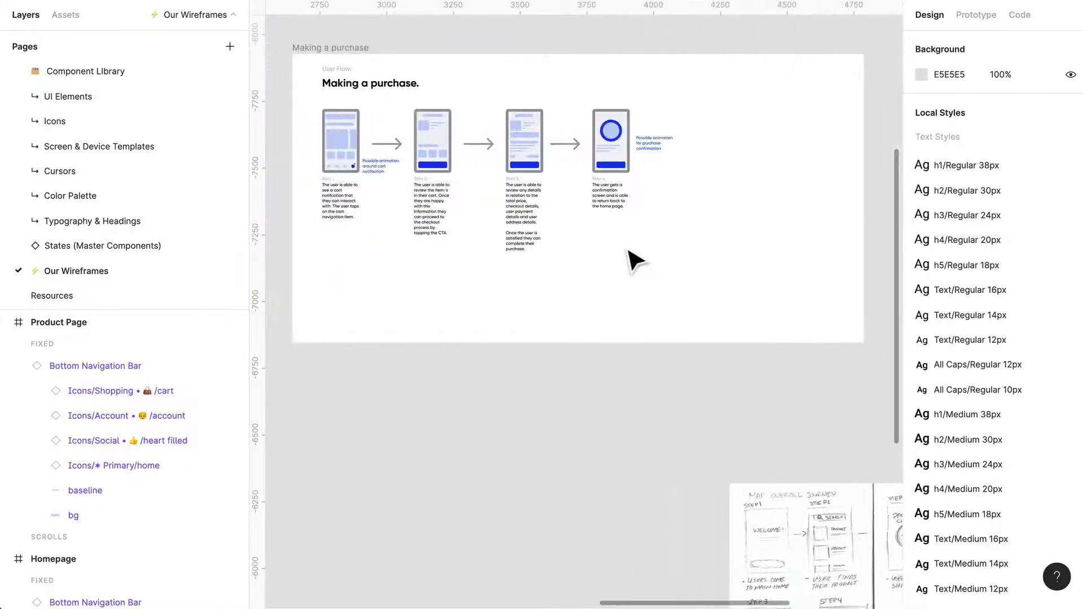
{"action": "scroll", "coordinate": [448, 175], "scroll_direction": "up", "scroll_amount": 5}
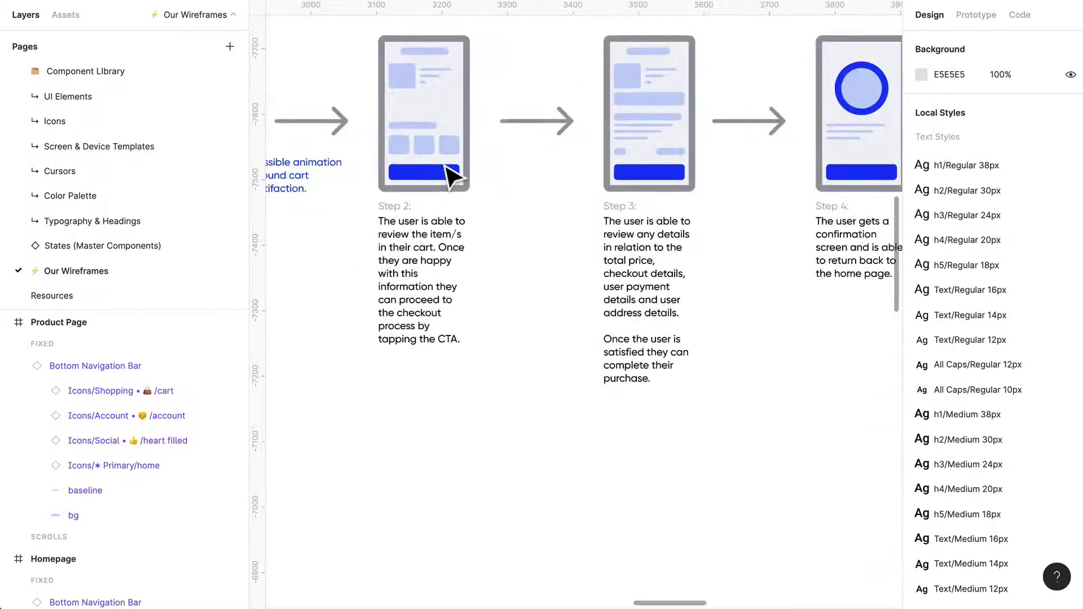
Zoom and pan the canvas from the sitemap sketches to the Homepage and Product Page frames
{"action": "scroll", "coordinate": [564, 192], "scroll_direction": "down", "scroll_amount": 5}
{"action": "scroll", "coordinate": [580, 200], "scroll_direction": "down", "scroll_amount": 8}
{"action": "scroll", "coordinate": [581, 192], "scroll_direction": "right", "scroll_amount": 5}
{"action": "scroll", "coordinate": [581, 192], "scroll_direction": "down", "scroll_amount": 3}
{"action": "scroll", "coordinate": [598, 200], "scroll_direction": "up", "scroll_amount": 6}
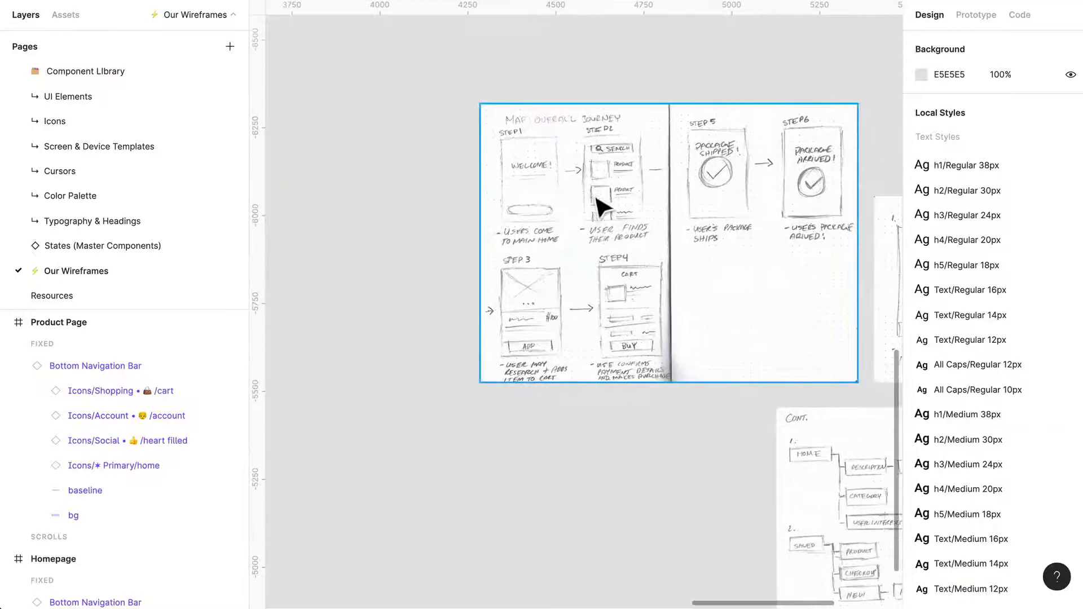
{"action": "scroll", "coordinate": [595, 203], "scroll_direction": "right", "scroll_amount": 3}
{"action": "scroll", "coordinate": [598, 203], "scroll_direction": "down", "scroll_amount": 3}
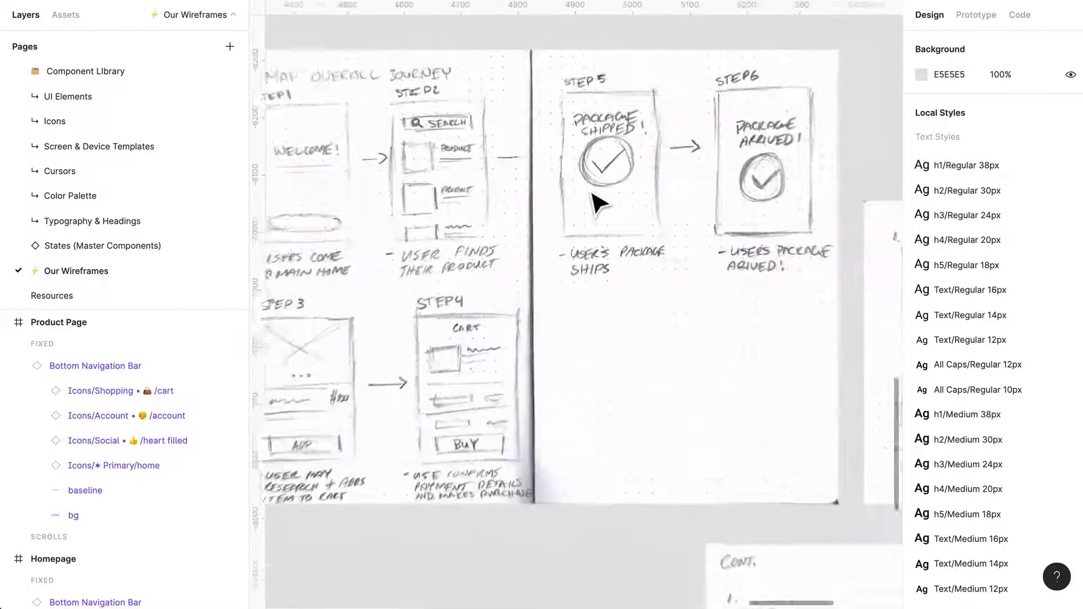
{"action": "scroll", "coordinate": [454, 364], "scroll_direction": "up", "scroll_amount": 2}
{"action": "scroll", "coordinate": [482, 327], "scroll_direction": "up", "scroll_amount": 3}
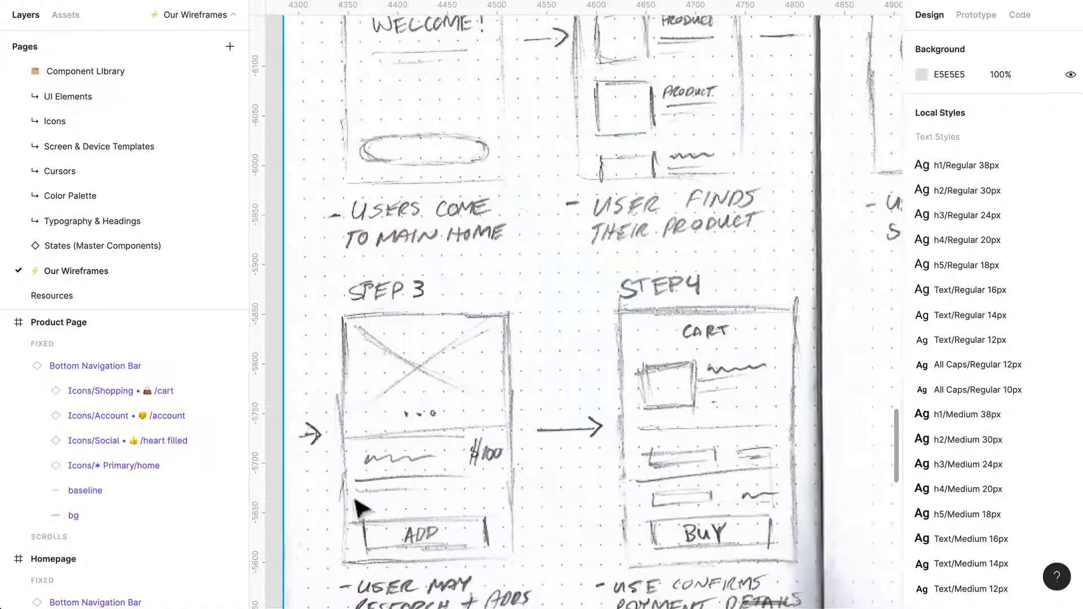
{"action": "scroll", "coordinate": [510, 516], "scroll_direction": "down", "scroll_amount": 3}
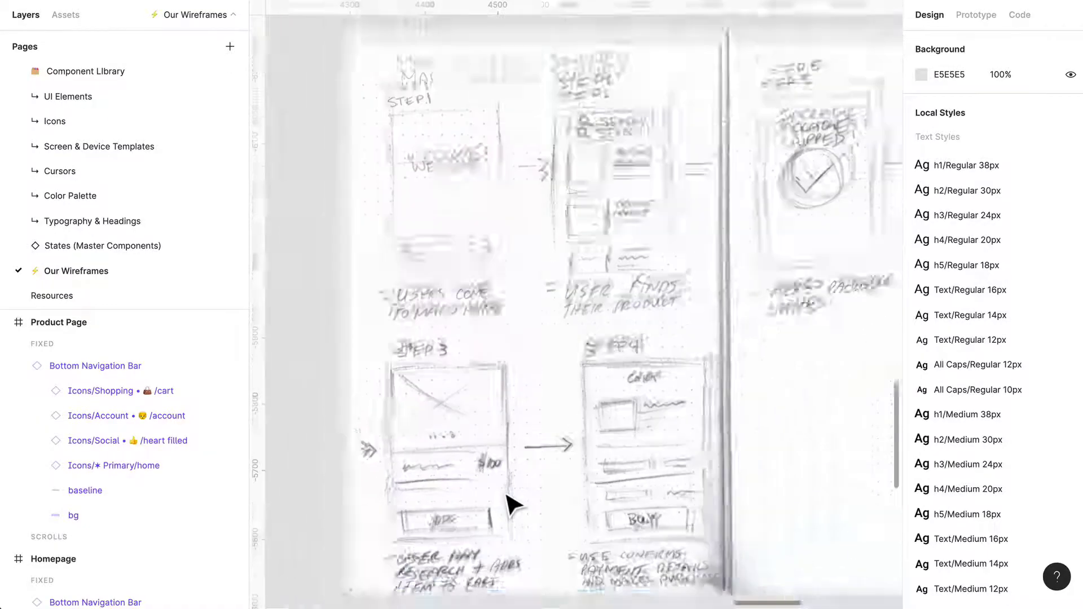
{"action": "scroll", "coordinate": [536, 468], "scroll_direction": "right", "scroll_amount": 6}
{"action": "scroll", "coordinate": [531, 463], "scroll_direction": "down", "scroll_amount": 1}
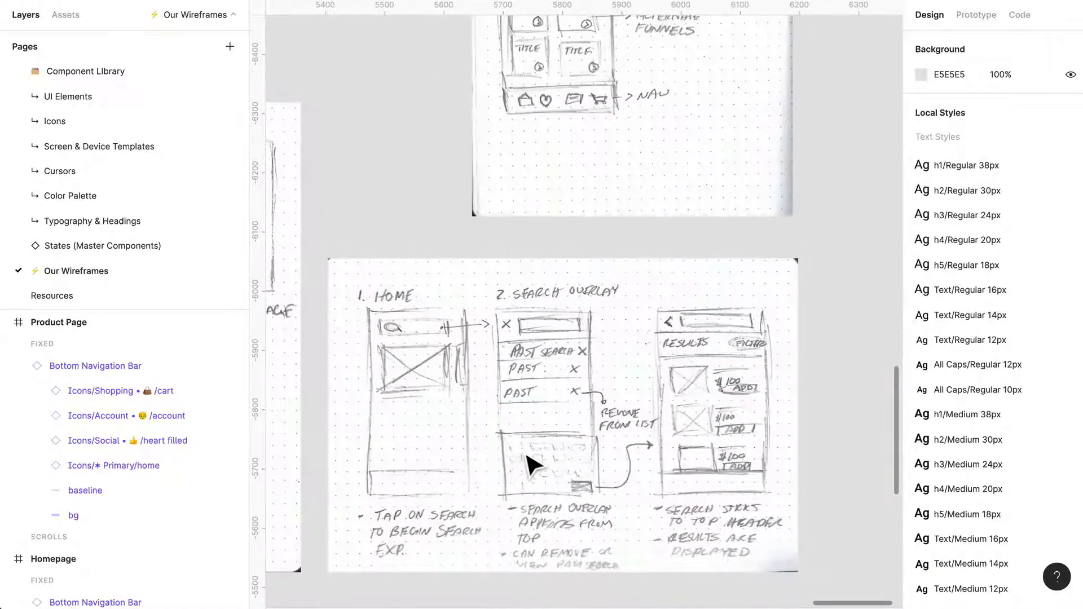
{"action": "scroll", "coordinate": [529, 464], "scroll_direction": "up", "scroll_amount": 5}
{"action": "scroll", "coordinate": [530, 464], "scroll_direction": "down", "scroll_amount": 10}
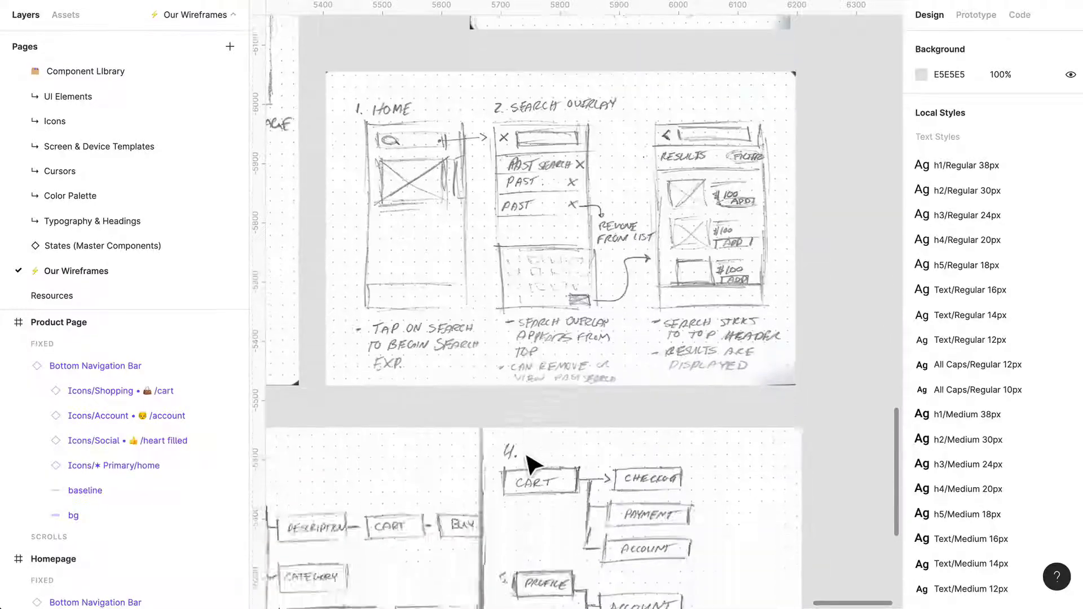
{"action": "scroll", "coordinate": [530, 464], "scroll_direction": "down", "scroll_amount": 3}
{"action": "scroll", "coordinate": [530, 463], "scroll_direction": "left", "scroll_amount": 5}
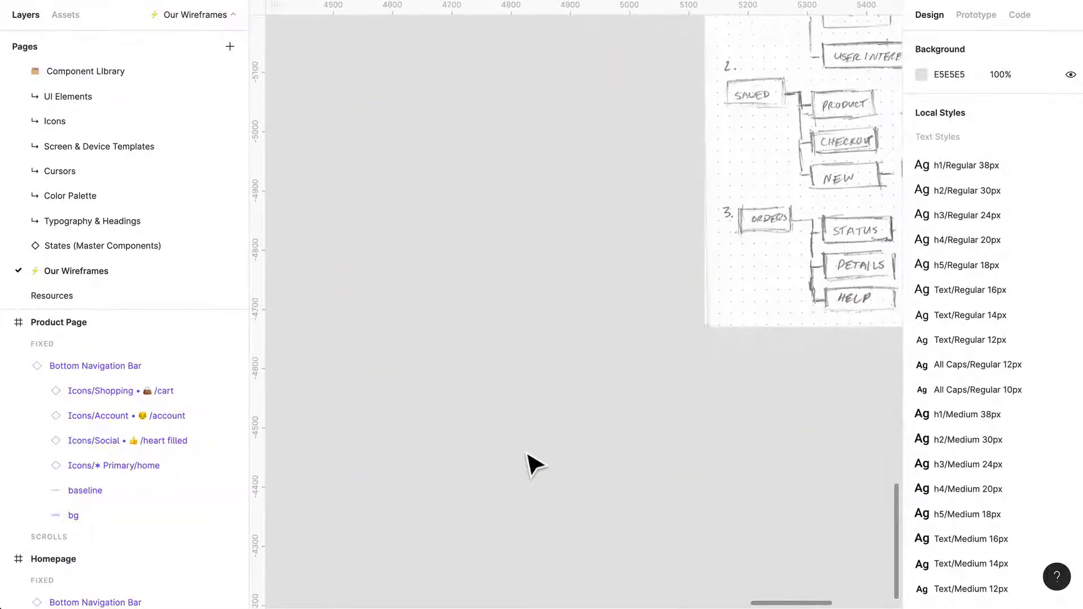
{"action": "scroll", "coordinate": [533, 463], "scroll_direction": "down", "scroll_amount": 2}
{"action": "scroll", "coordinate": [532, 461], "scroll_direction": "up", "scroll_amount": 5}
{"action": "scroll", "coordinate": [508, 454], "scroll_direction": "left", "scroll_amount": 8}
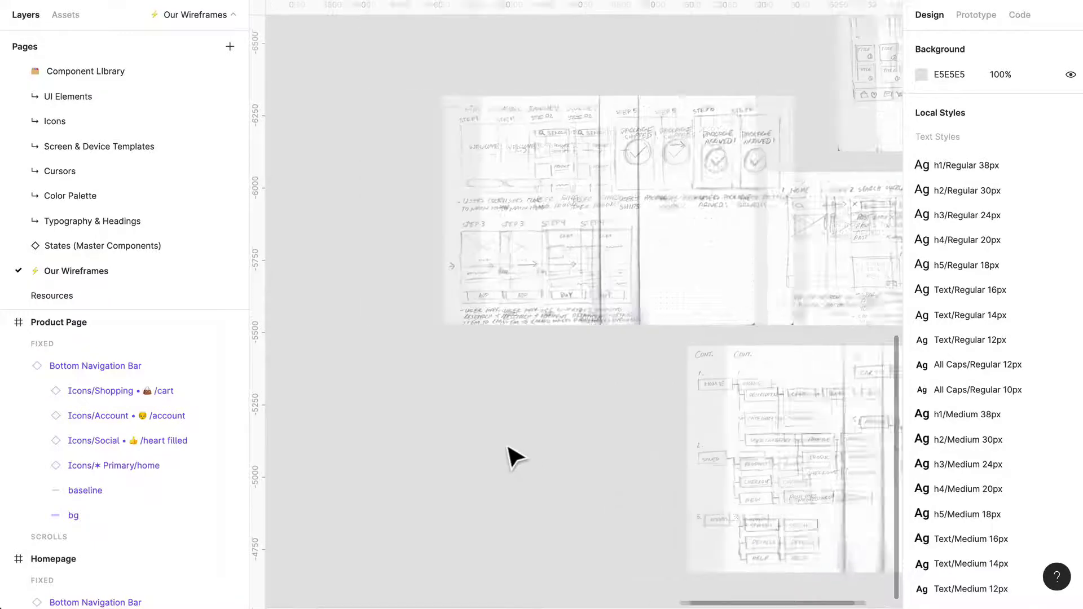
{"action": "scroll", "coordinate": [510, 457], "scroll_direction": "left", "scroll_amount": 10}
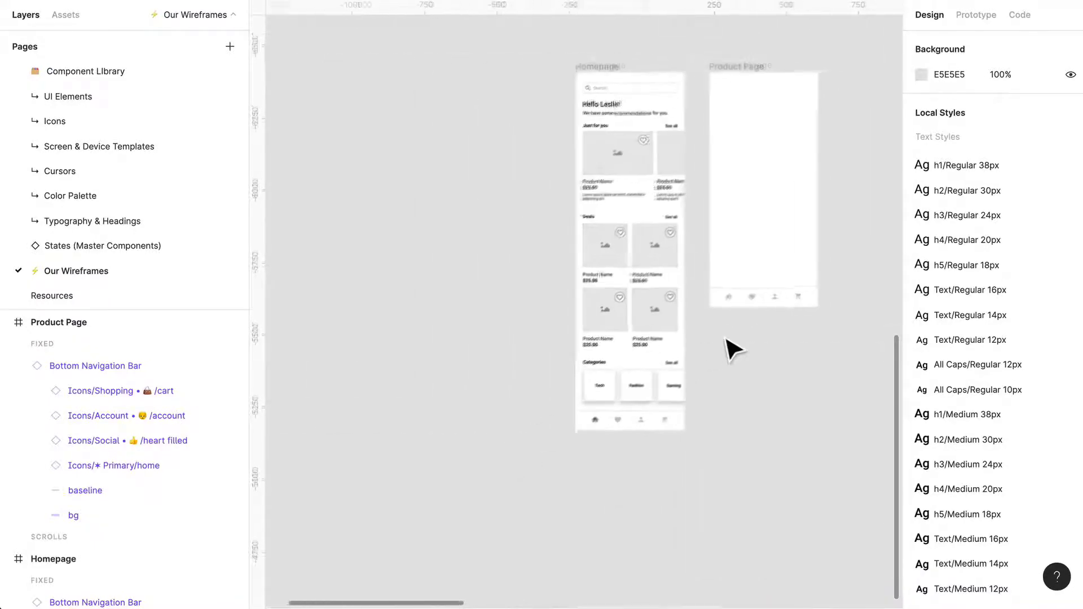
{"action": "scroll", "coordinate": [757, 314], "scroll_direction": "right", "scroll_amount": 2}
{"action": "scroll", "coordinate": [747, 331], "scroll_direction": "up", "scroll_amount": 5}
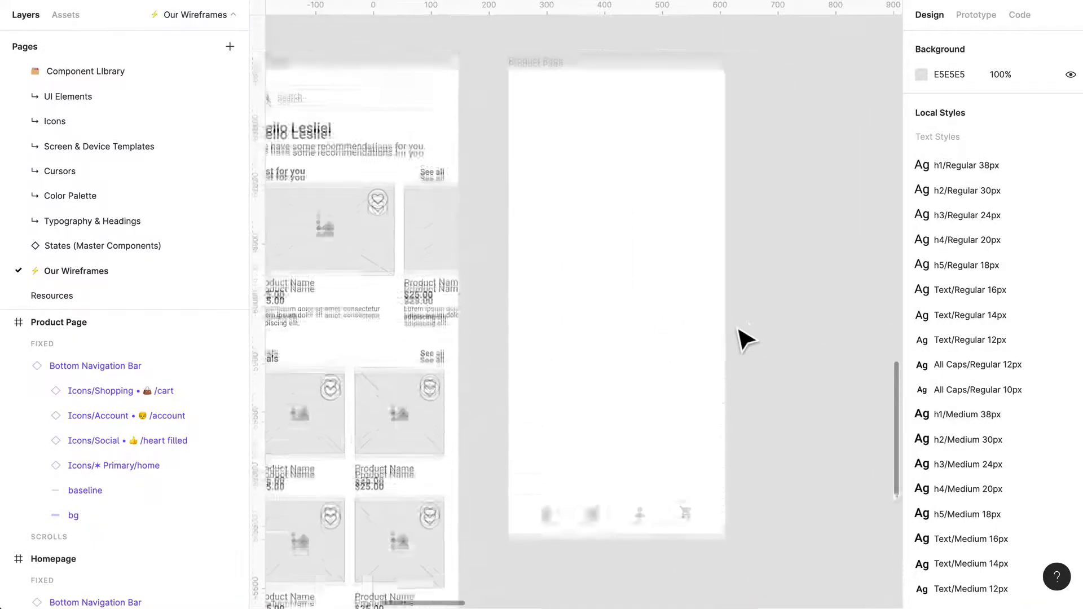
Copy the 'Hello Leslie!' greeting from Homepage onto the Product Page
{"action": "scroll", "coordinate": [744, 339], "scroll_direction": "left", "scroll_amount": 2}
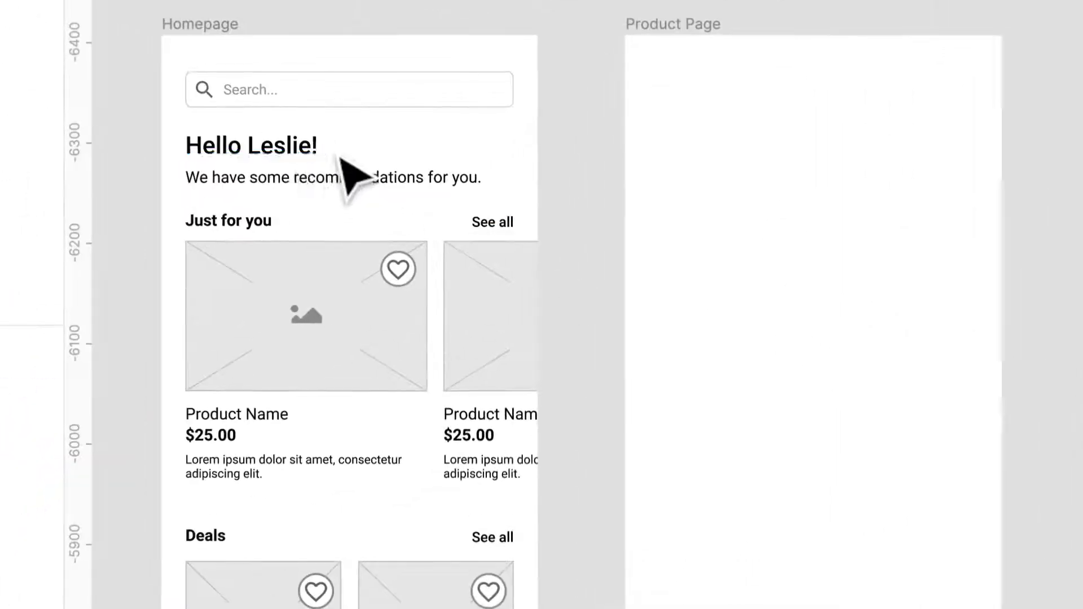
{"action": "left_click", "coordinate": [393, 209]}
{"action": "left_click_drag", "start_coordinate": [394, 210], "coordinate": [641, 249]}
{"action": "left_click_drag", "start_coordinate": [756, 228], "coordinate": [773, 270]}
{"action": "left_click_drag", "start_coordinate": [777, 427], "coordinate": [783, 525]}
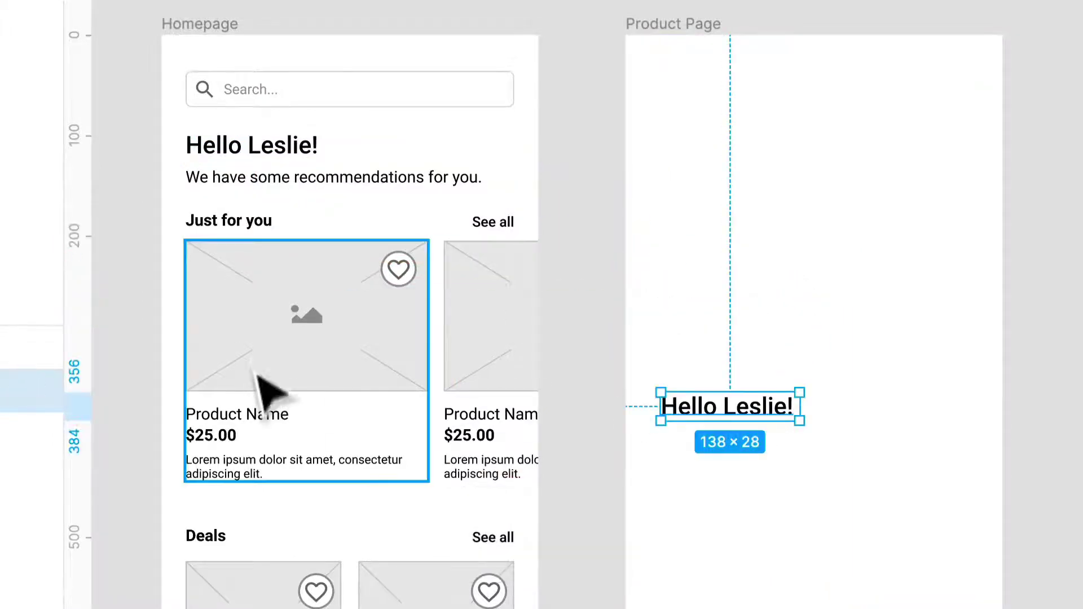
Copy a product card in, move the $25.00 price and description down, and delete Product Name
{"action": "left_click_drag", "start_coordinate": [261, 387], "coordinate": [800, 217]}
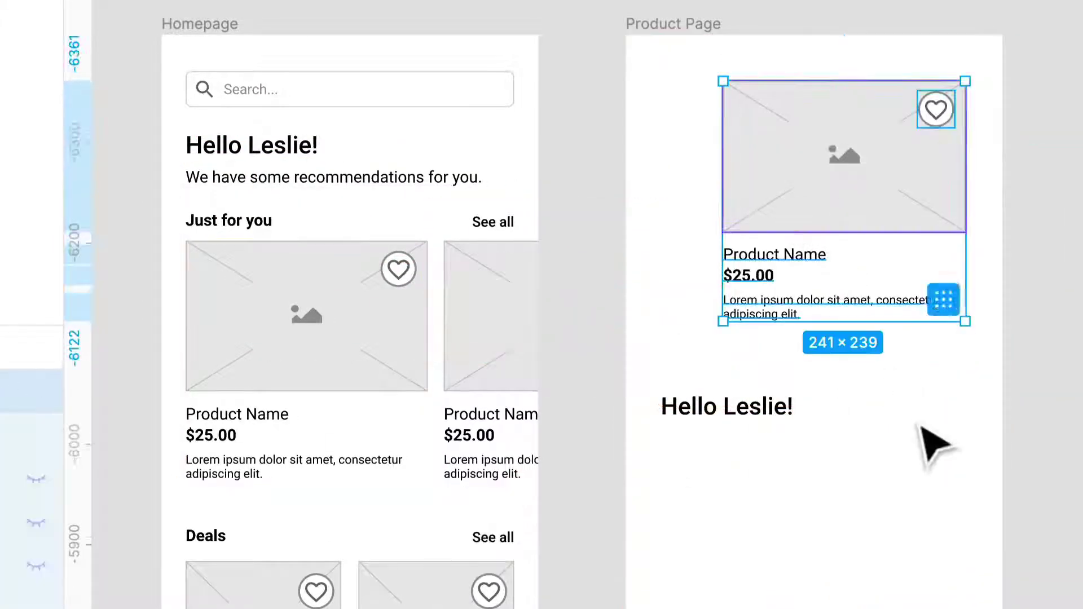
{"action": "left_click", "coordinate": [959, 411]}
{"action": "double_click", "coordinate": [801, 316]}
{"action": "left_click", "coordinate": [762, 282]}
{"action": "left_click_drag", "start_coordinate": [770, 299], "coordinate": [925, 499]}
{"action": "left_click_drag", "start_coordinate": [858, 314], "coordinate": [808, 534]}
{"action": "left_click", "coordinate": [828, 266]}
{"action": "key", "text": "Delete"}
Resize the product image to a full-width 375×245 hero at the frame top
{"action": "left_click", "coordinate": [942, 186]}
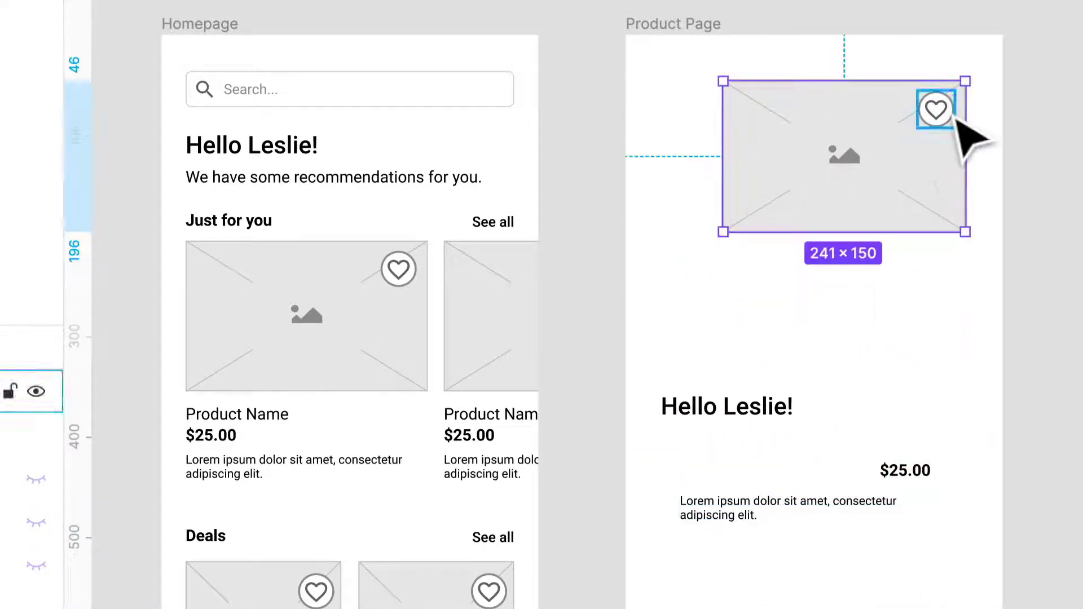
{"action": "left_click", "coordinate": [953, 124]}
{"action": "left_click", "coordinate": [915, 223]}
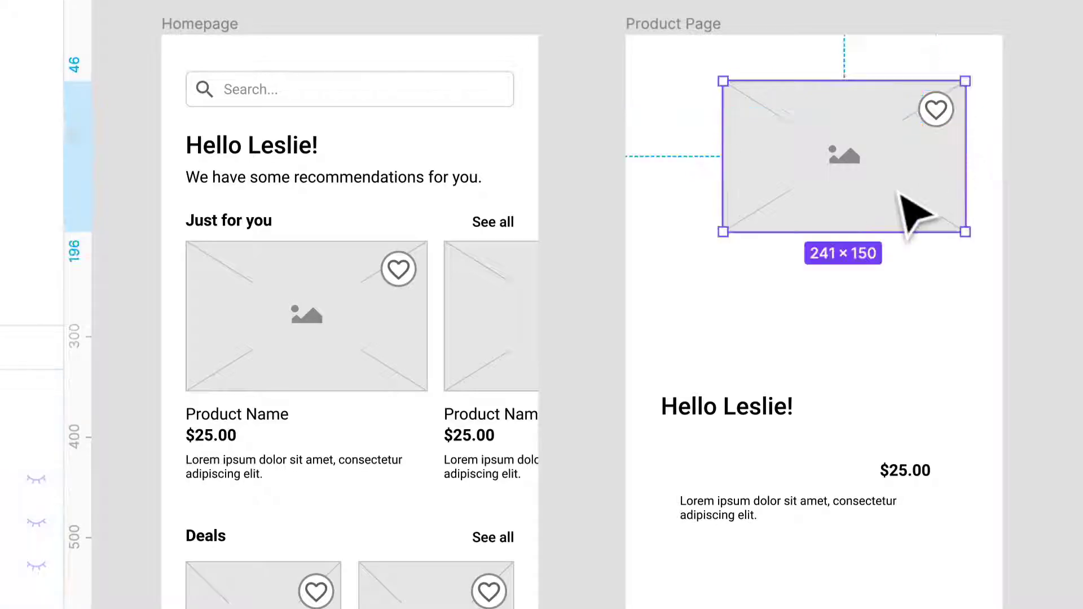
{"action": "left_click_drag", "start_coordinate": [745, 257], "coordinate": [648, 308]}
{"action": "left_click_drag", "start_coordinate": [811, 102], "coordinate": [810, 53]}
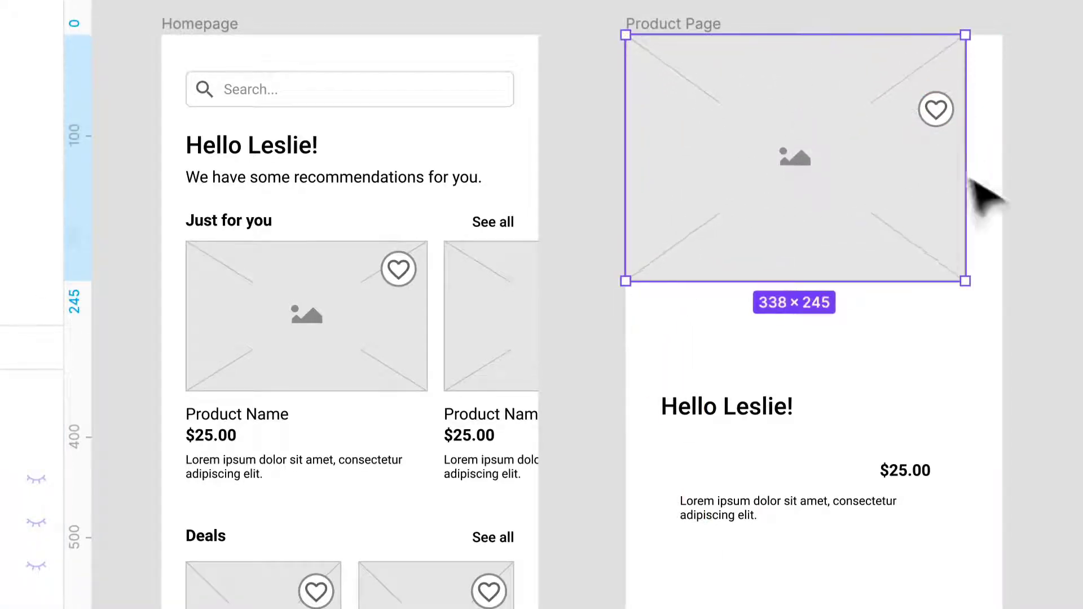
{"action": "left_click_drag", "start_coordinate": [991, 215], "coordinate": [1026, 215]}
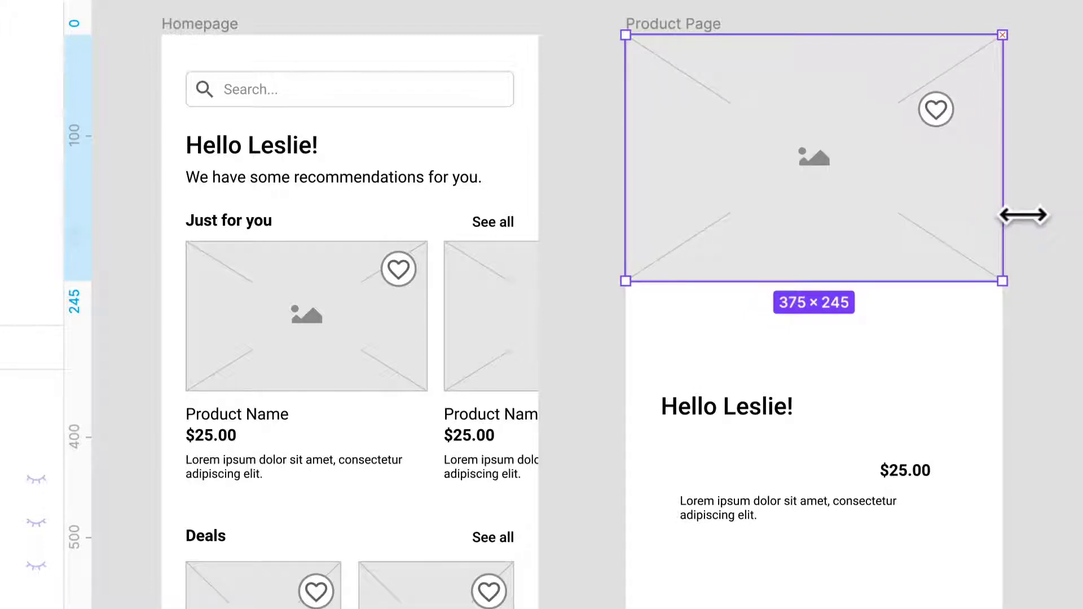
{"action": "left_click_drag", "start_coordinate": [947, 127], "coordinate": [972, 125]}
Reposition the heart icon in the hero image's corner
{"action": "double_click", "coordinate": [947, 128]}
{"action": "left_click", "coordinate": [1070, 321]}
{"action": "scroll", "coordinate": [897, 273], "scroll_direction": "up", "scroll_amount": 5}
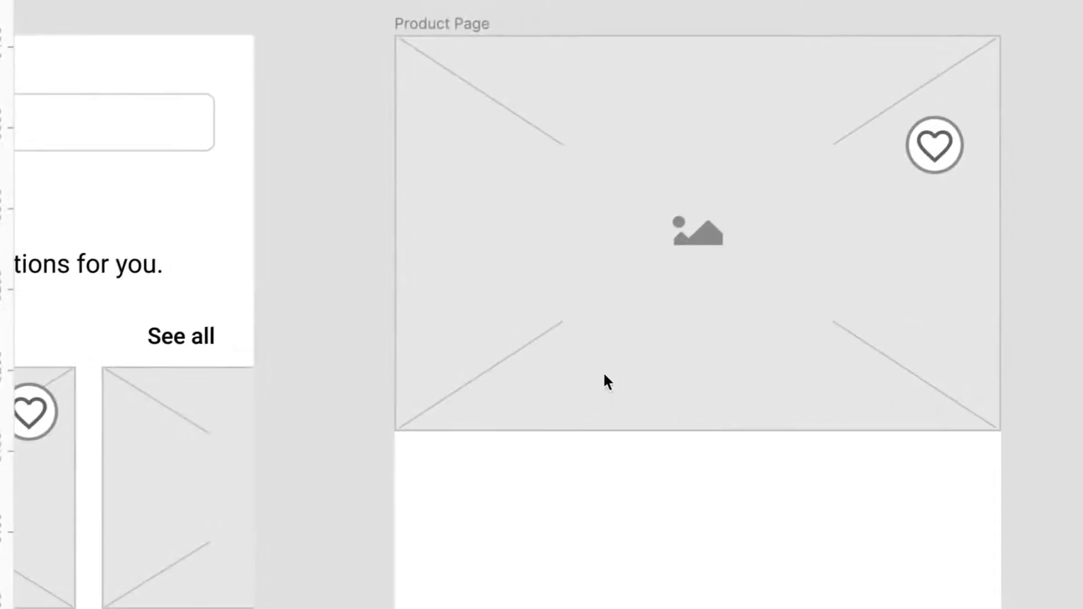
{"action": "left_click", "coordinate": [606, 369]}
Duplicate the 12×12 dot into three at 7 px spacing and centre them on the image
{"action": "left_click_drag", "start_coordinate": [611, 365], "coordinate": [644, 371]}
{"action": "key", "text": "ctrl+d"}
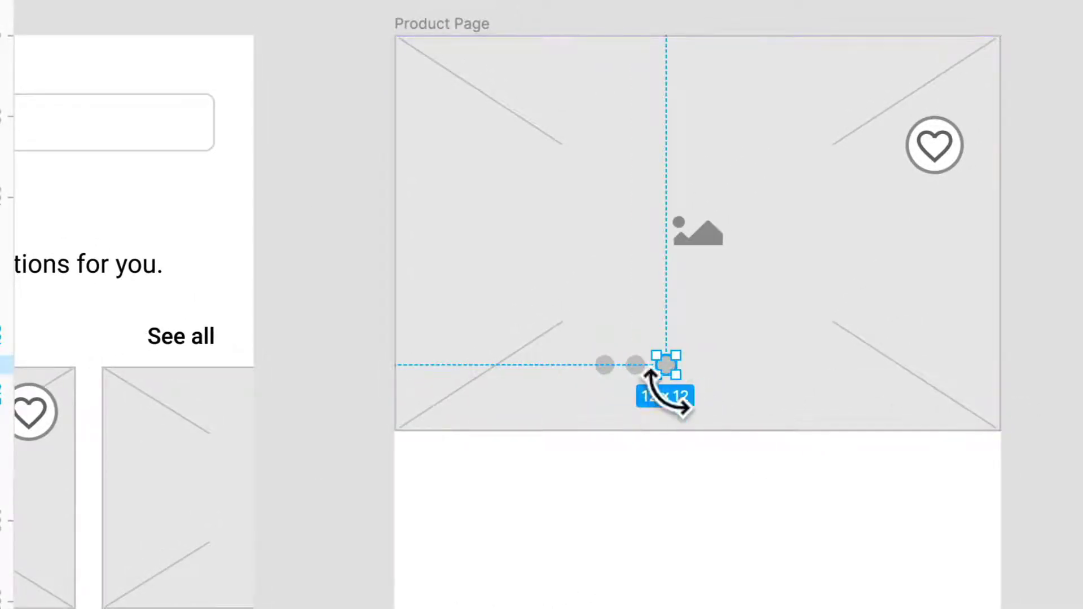
{"action": "left_click", "coordinate": [635, 365], "text": "shift"}
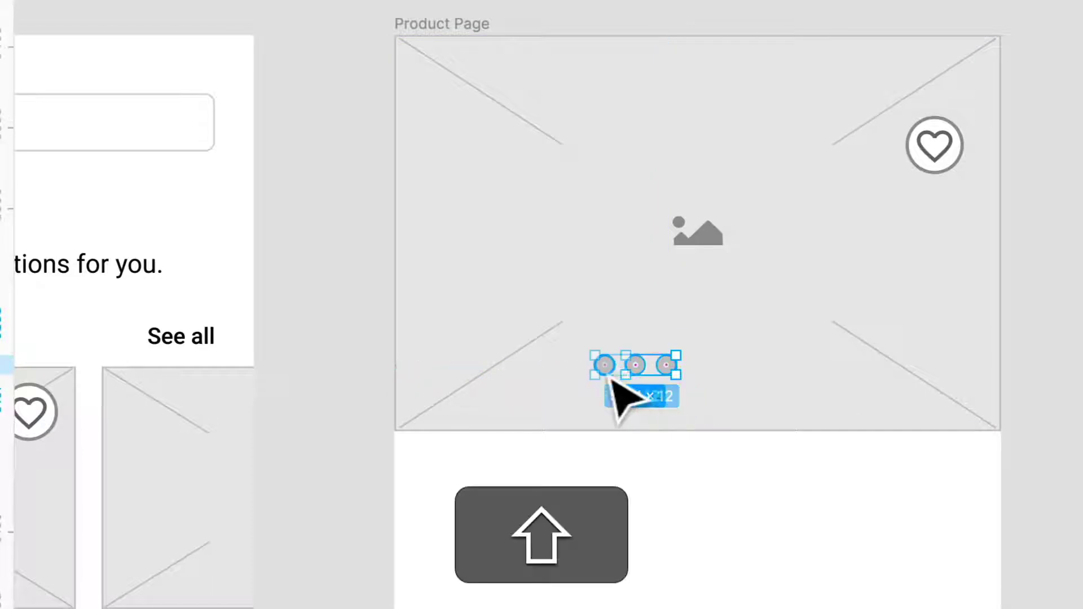
{"action": "left_click_drag", "start_coordinate": [643, 374], "coordinate": [700, 388]}
Fill the first carousel dot with 000000 black
{"action": "left_click", "coordinate": [667, 374]}
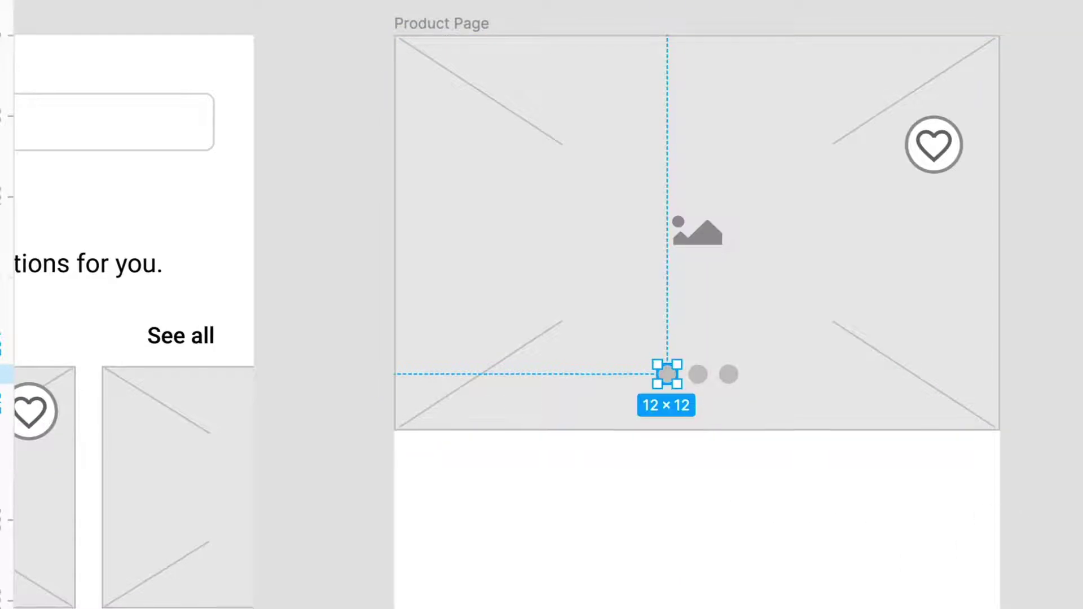
{"action": "left_click", "coordinate": [919, 313]}
{"action": "type", "text": "000000"}
{"action": "key", "text": "Return"}
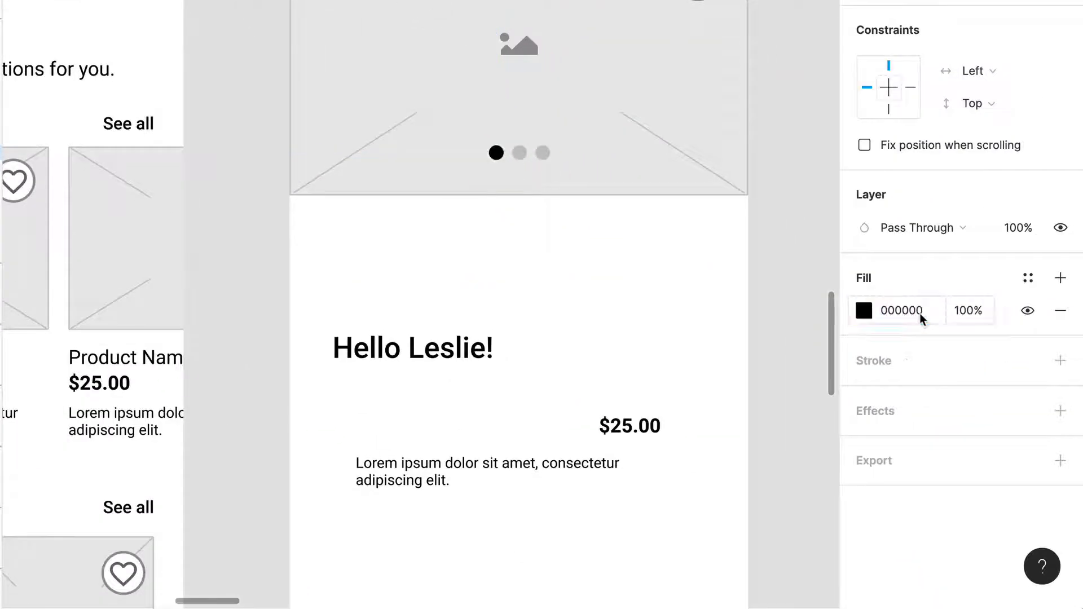
{"action": "left_click", "coordinate": [790, 205]}
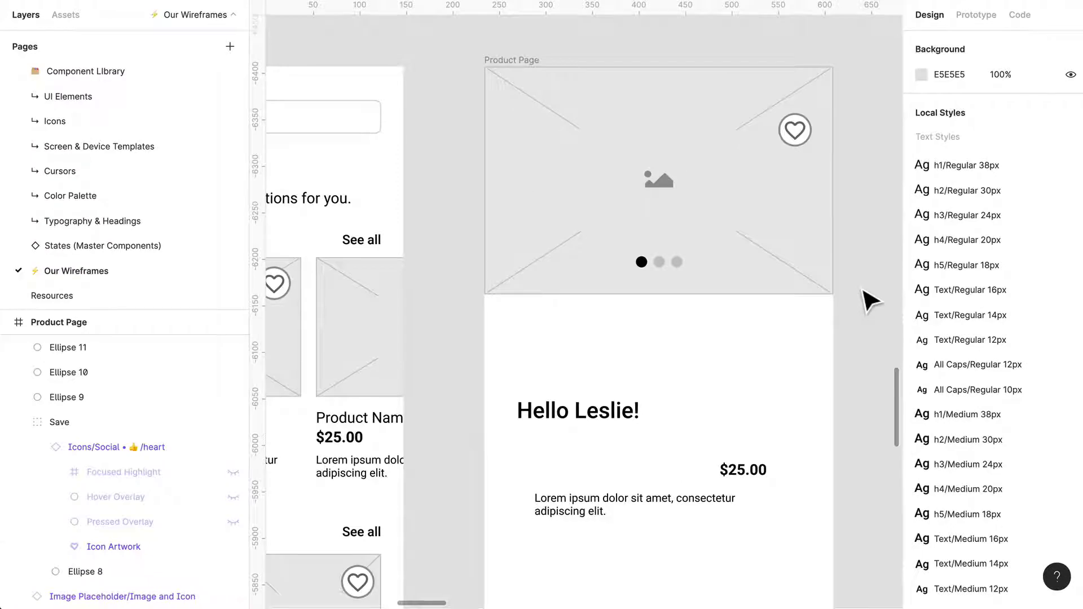
Move the greeting up just below the image and show the layout grids
{"action": "scroll", "coordinate": [623, 423], "scroll_direction": "up", "scroll_amount": 1}
{"action": "left_click_drag", "start_coordinate": [614, 427], "coordinate": [612, 375]}
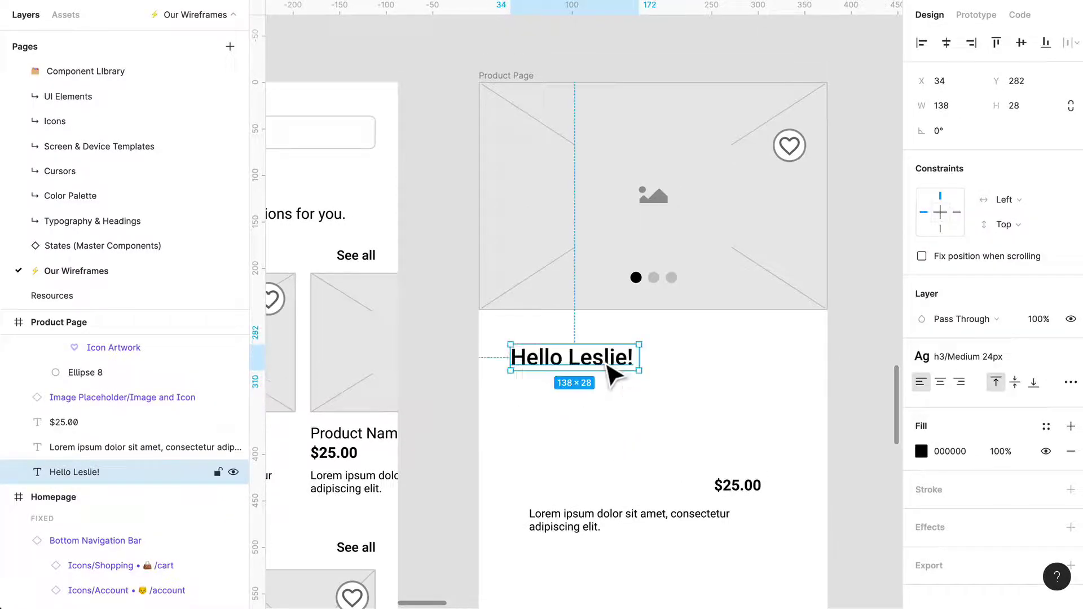
{"action": "key", "text": "ctrl+g"}
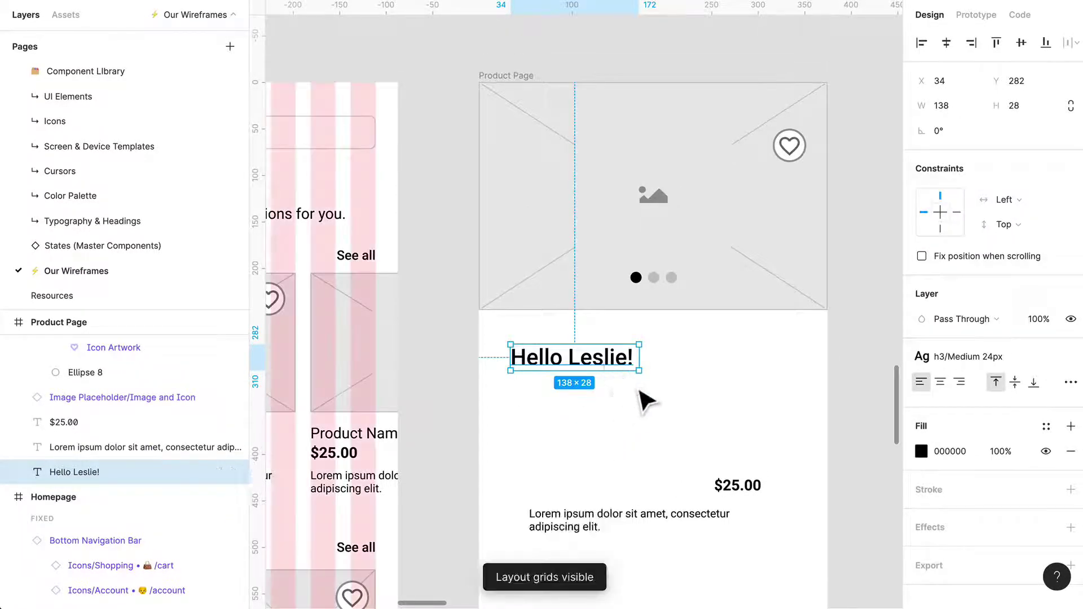
{"action": "scroll", "coordinate": [641, 399], "scroll_direction": "left", "scroll_amount": 10}
Add a layout grid to the Homepage frame and save it as a new grid style
{"action": "left_click", "coordinate": [370, 94]}
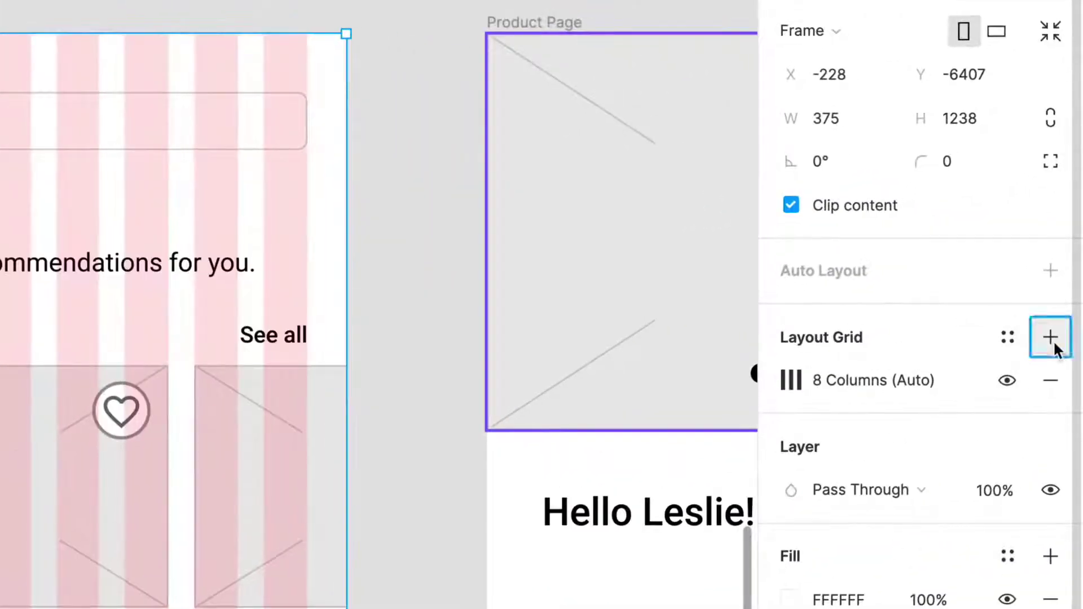
{"action": "left_click", "coordinate": [1054, 340]}
{"action": "left_click", "coordinate": [1008, 336]}
{"action": "left_click", "coordinate": [1035, 389]}
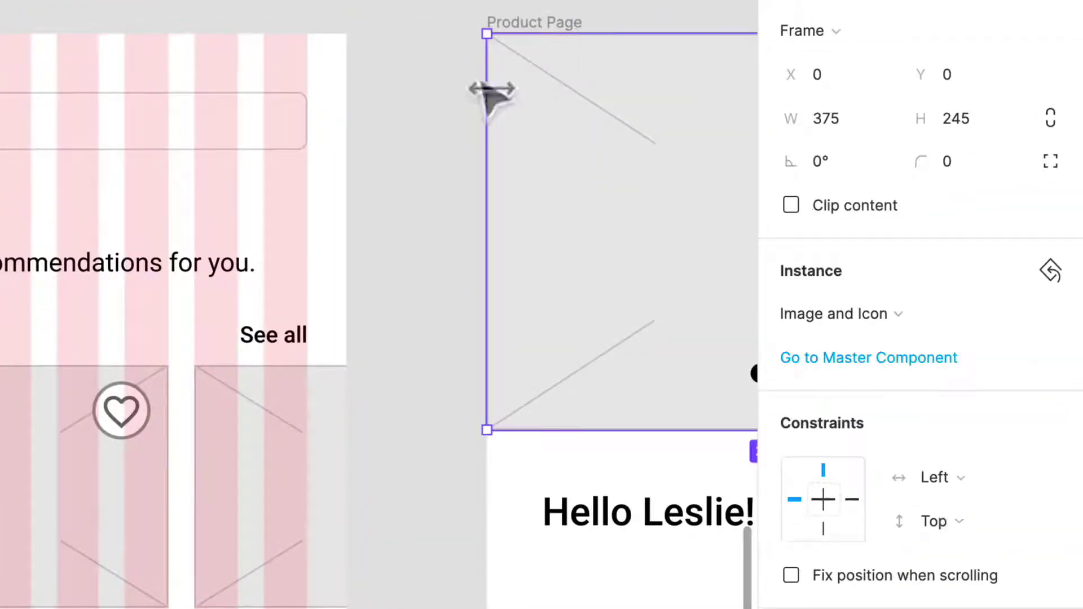
Apply the 'Grid' layout grid style to the Product Page frame
{"action": "scroll", "coordinate": [480, 85], "scroll_direction": "right", "scroll_amount": 5}
{"action": "left_click", "coordinate": [267, 32]}
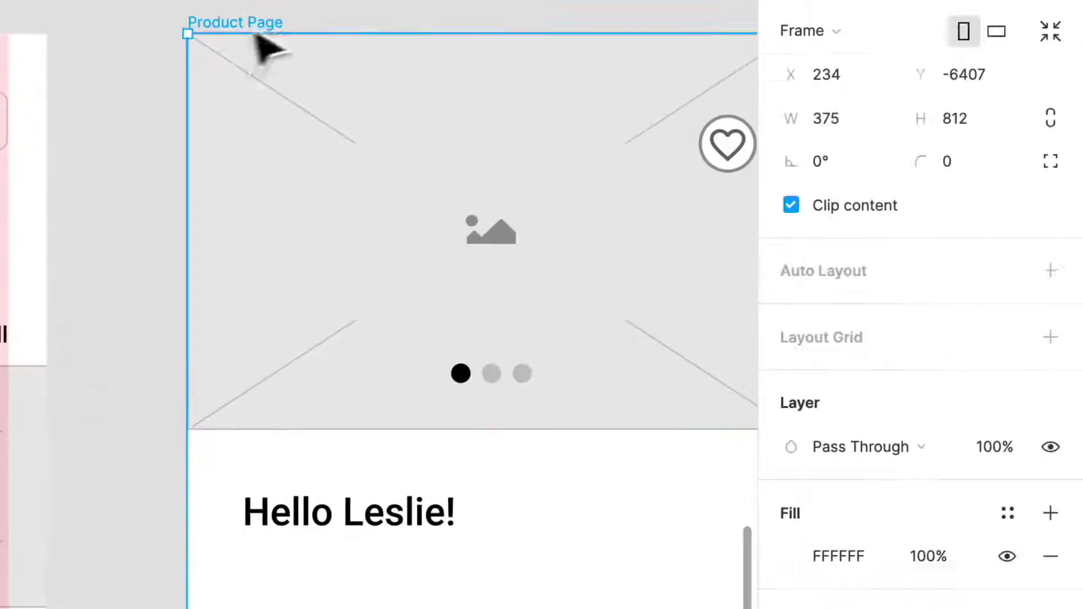
{"action": "mouse_move", "coordinate": [1056, 323]}
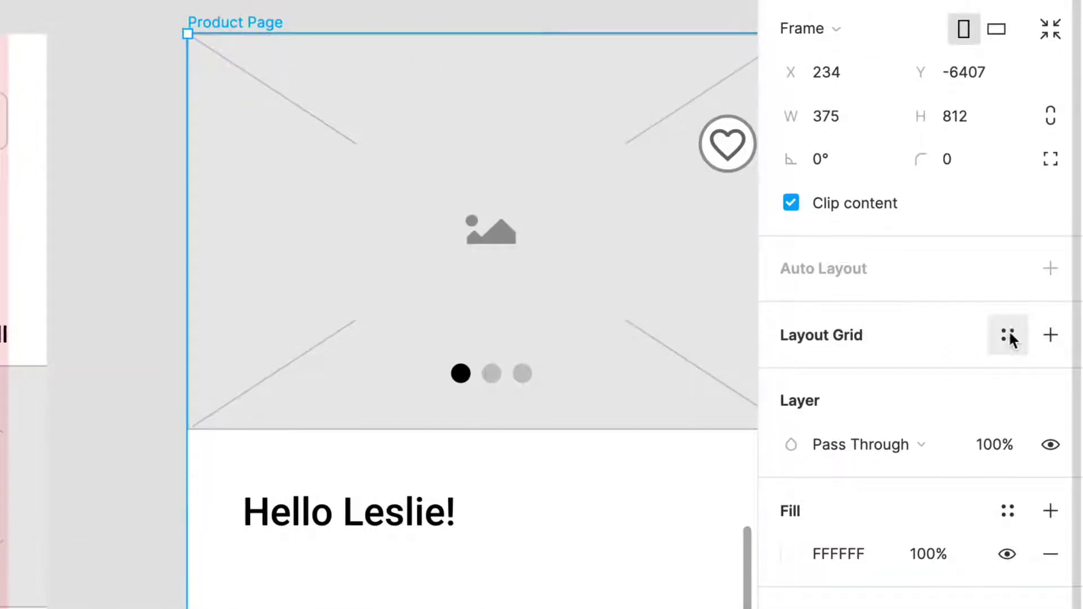
{"action": "left_click", "coordinate": [1008, 337]}
{"action": "left_click", "coordinate": [878, 440]}
{"action": "scroll", "coordinate": [169, 398], "scroll_direction": "right", "scroll_amount": 5}
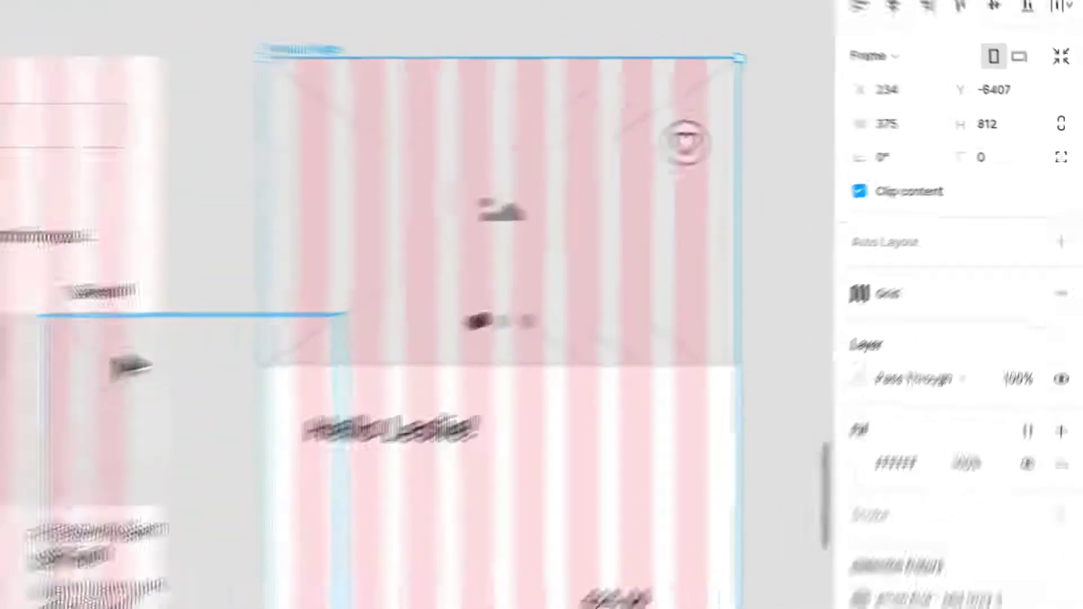
Align the greeting to the left grid margin and change its text to 'Product Name'
{"action": "left_click", "coordinate": [402, 312]}
{"action": "left_click", "coordinate": [442, 338]}
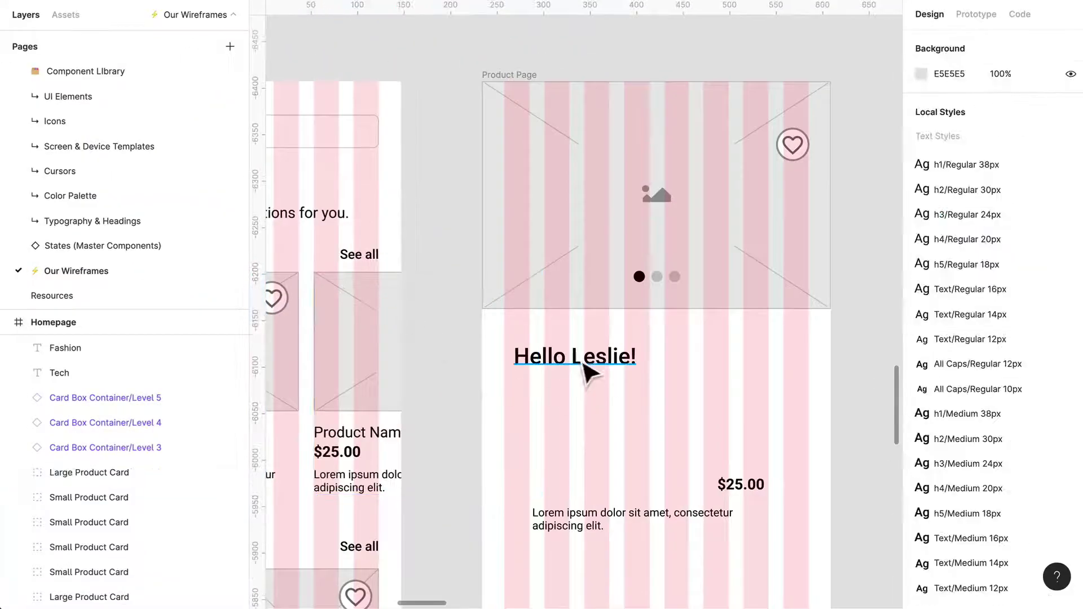
{"action": "left_click", "coordinate": [587, 372]}
{"action": "left_click_drag", "start_coordinate": [593, 368], "coordinate": [592, 364]}
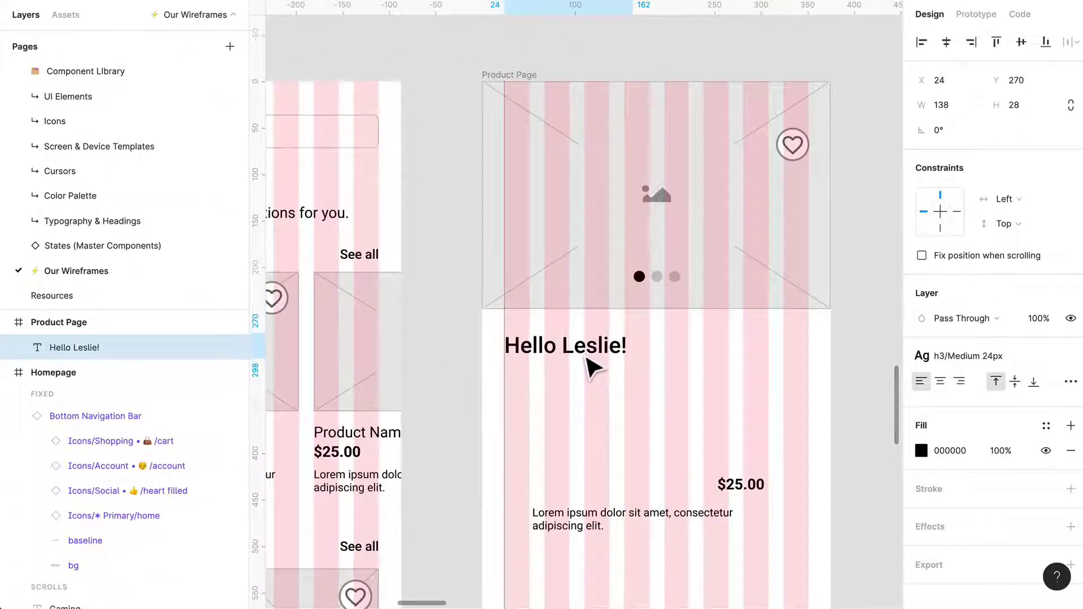
{"action": "double_click", "coordinate": [592, 347]}
{"action": "type", "text": "Product Name"}
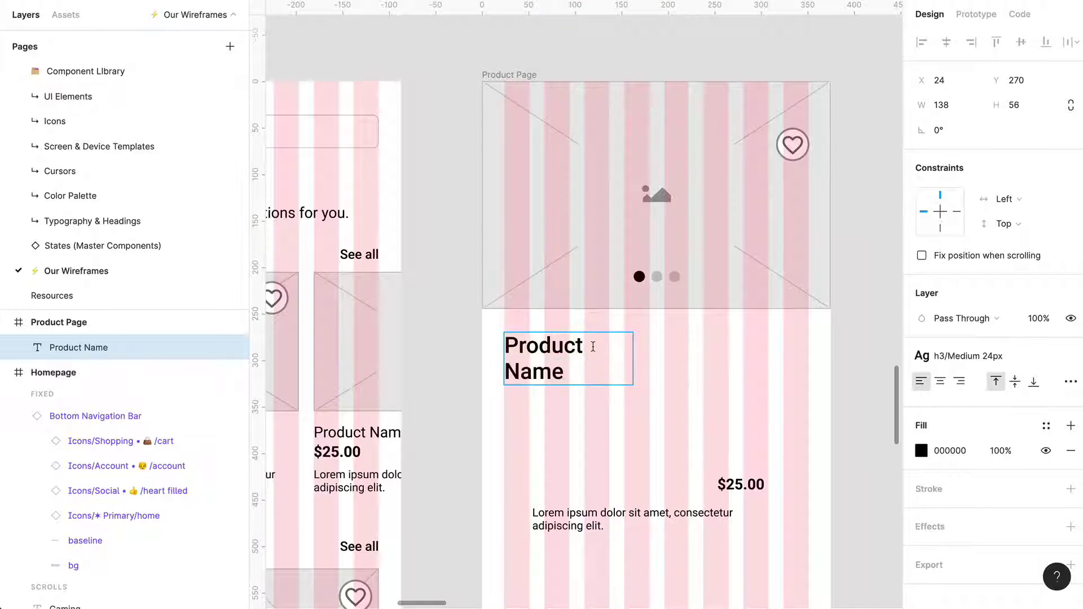
{"action": "key", "text": "Escape"}
Widen the Product Name title to one line and move the $25.00 price under it
{"action": "left_click_drag", "start_coordinate": [643, 375], "coordinate": [815, 376]}
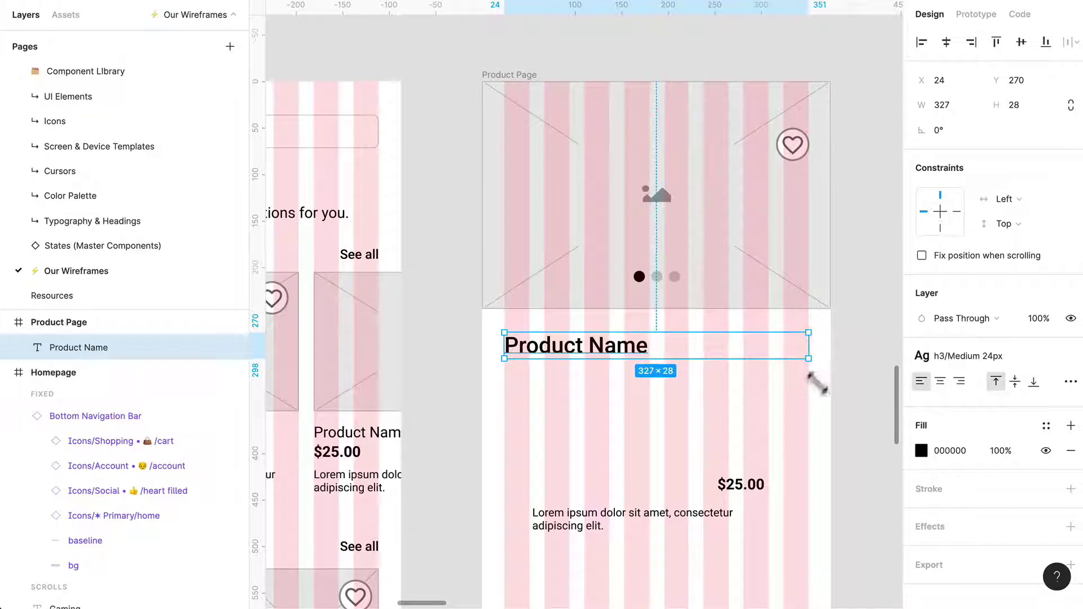
{"action": "left_click", "coordinate": [762, 529]}
{"action": "left_click_drag", "start_coordinate": [758, 494], "coordinate": [814, 408]}
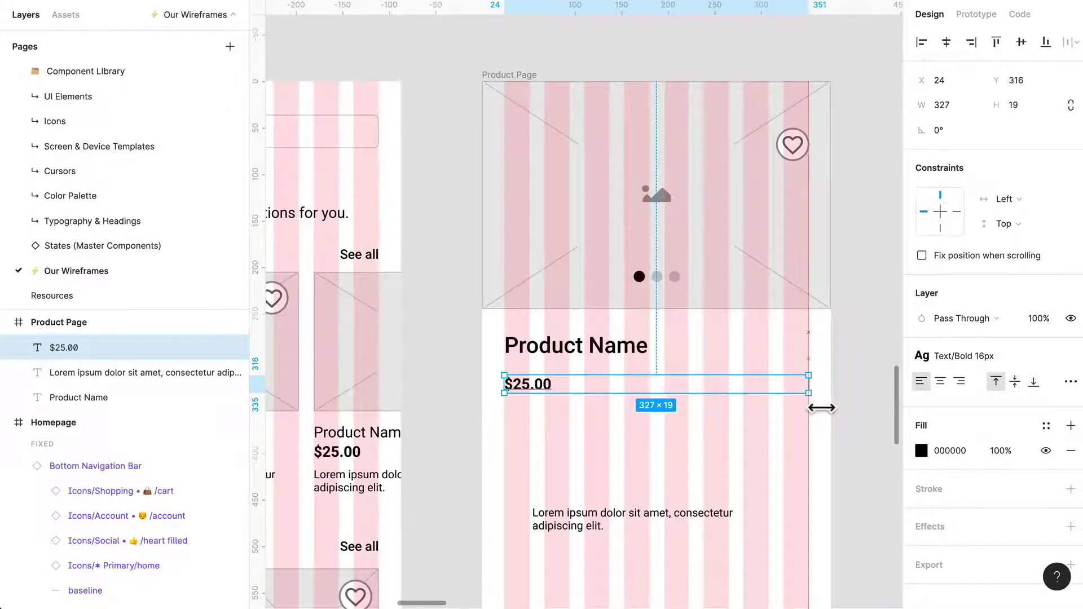
Review the text style options for the description, price and Product Name heading
{"action": "left_click", "coordinate": [1001, 360]}
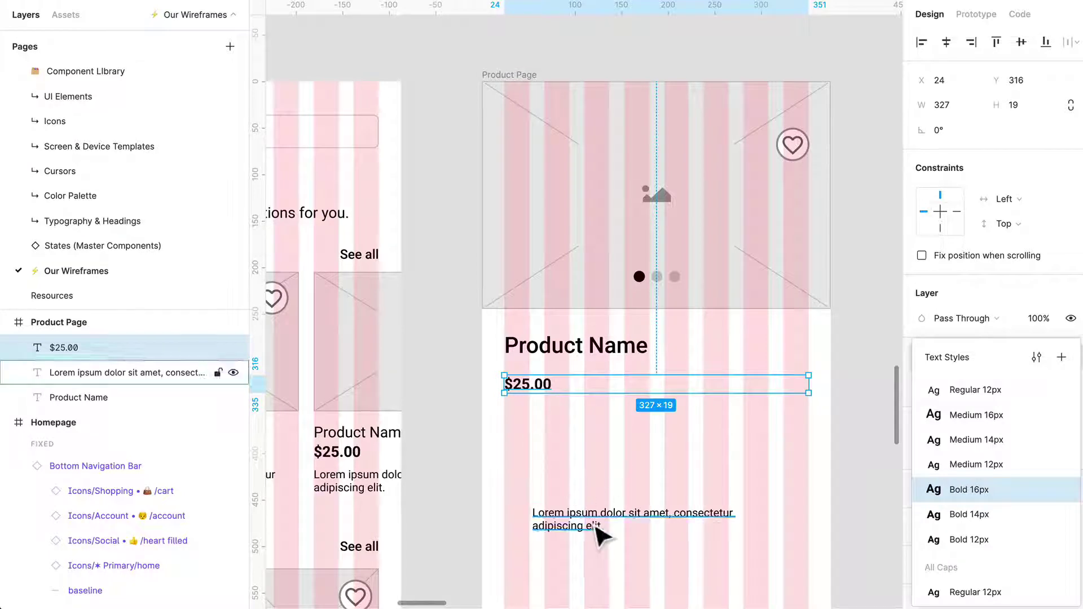
{"action": "left_click", "coordinate": [617, 516]}
{"action": "left_click", "coordinate": [551, 389]}
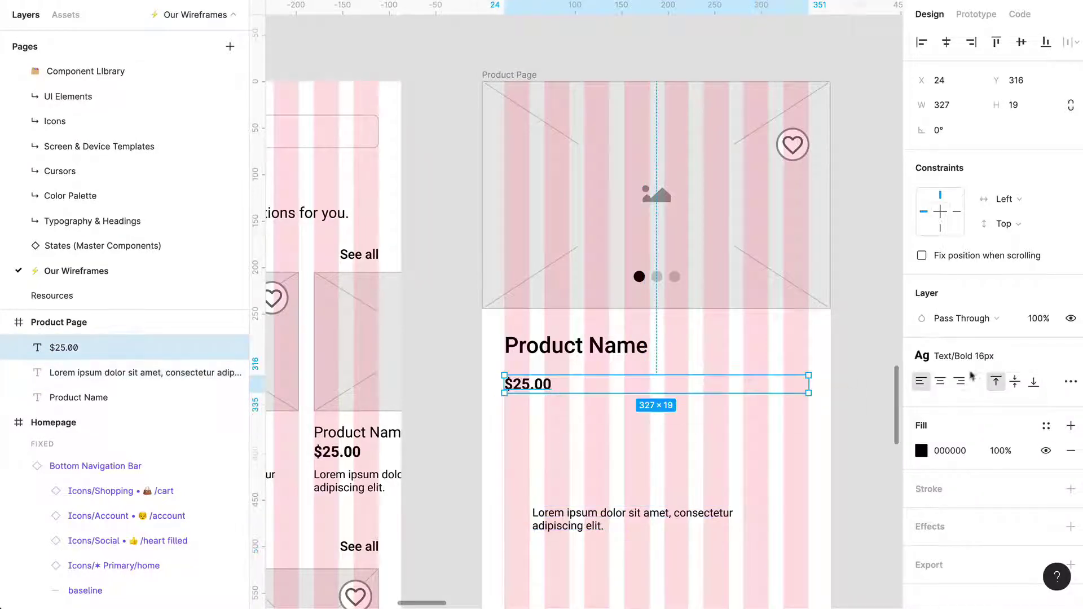
{"action": "left_click", "coordinate": [976, 365]}
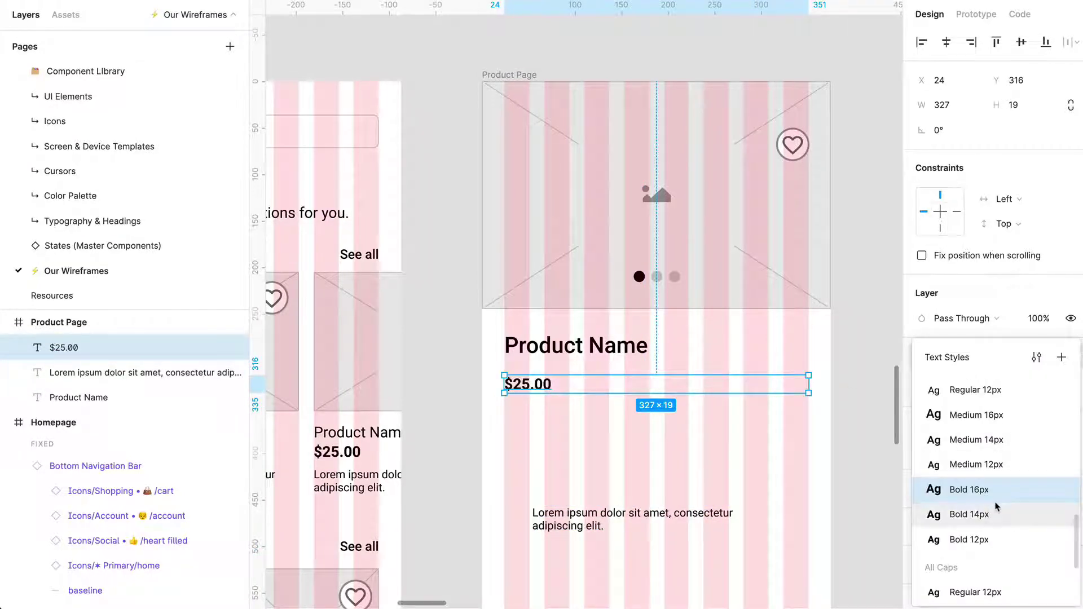
{"action": "left_click", "coordinate": [633, 355]}
{"action": "left_click", "coordinate": [980, 356]}
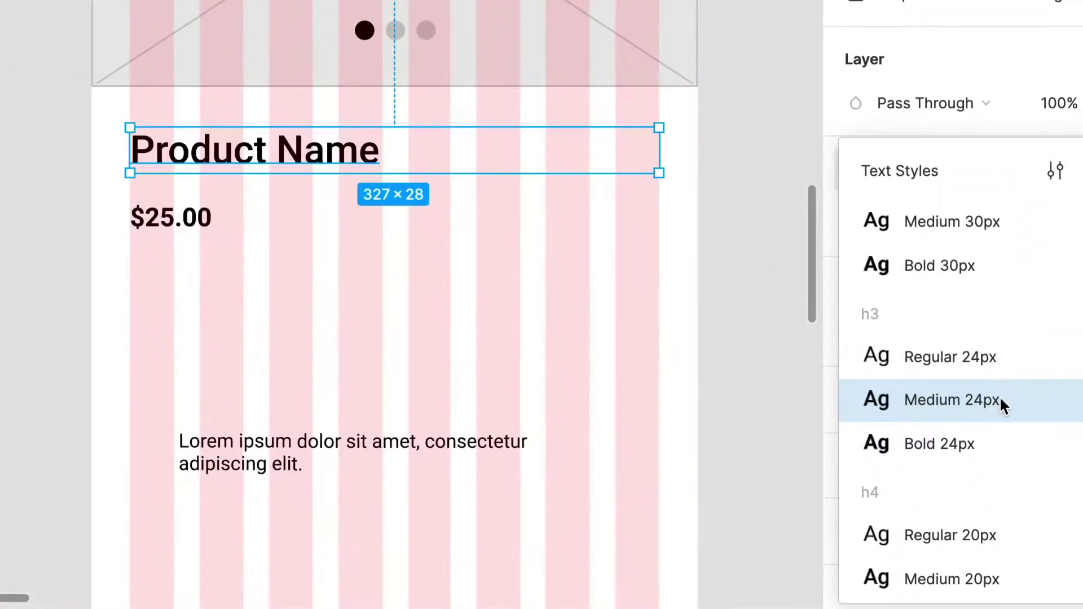
{"action": "scroll", "coordinate": [1000, 395], "scroll_direction": "down", "scroll_amount": 3}
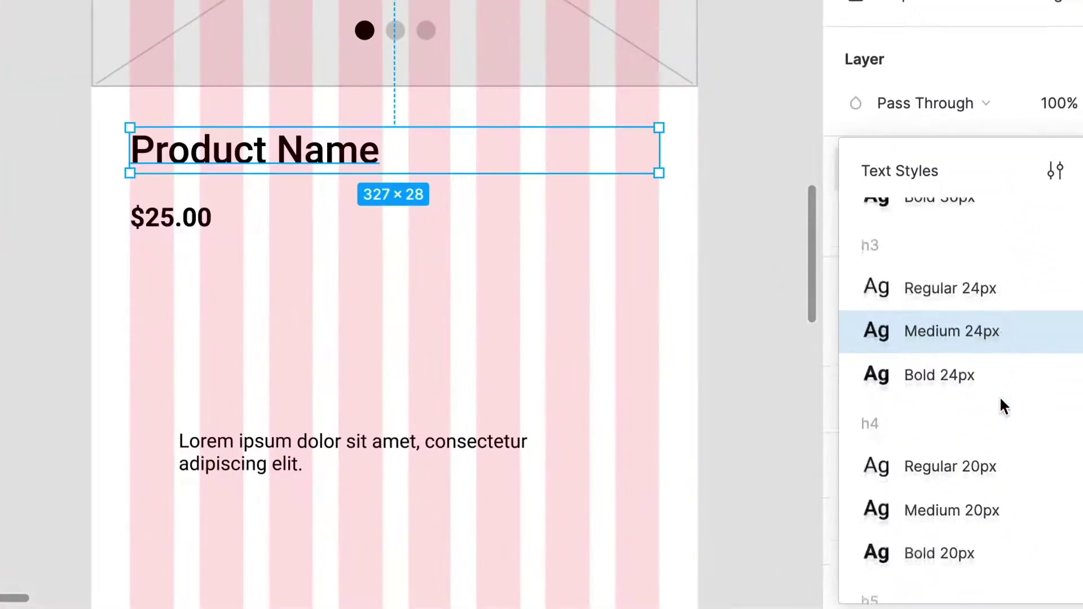
Give Product Name the h4/Medium 20px style and the price h5/Medium 18px
{"action": "left_click", "coordinate": [974, 423]}
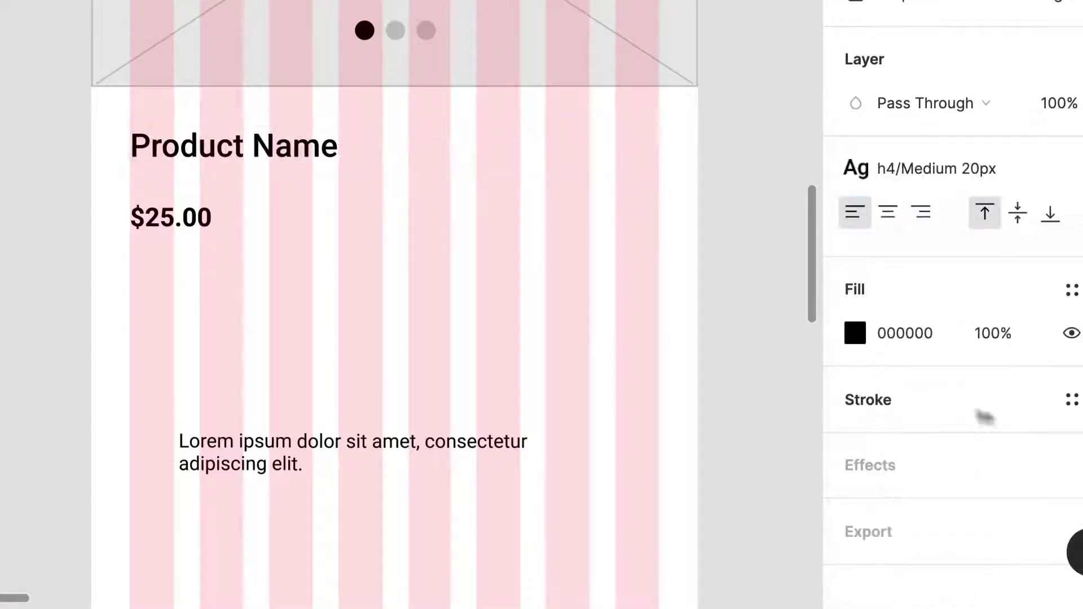
{"action": "left_click", "coordinate": [194, 225]}
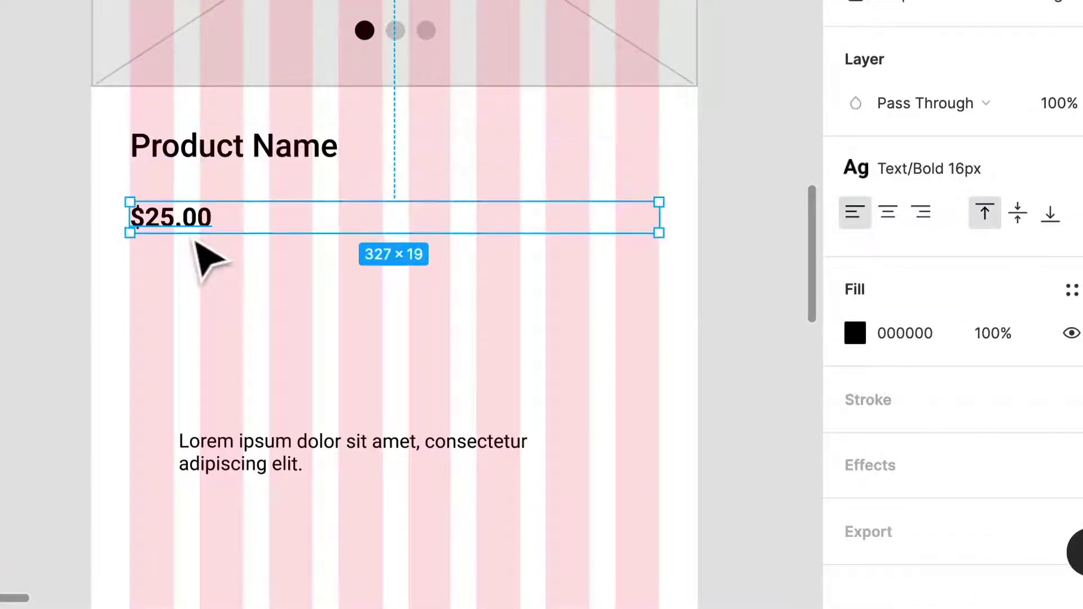
{"action": "left_click", "coordinate": [945, 168]}
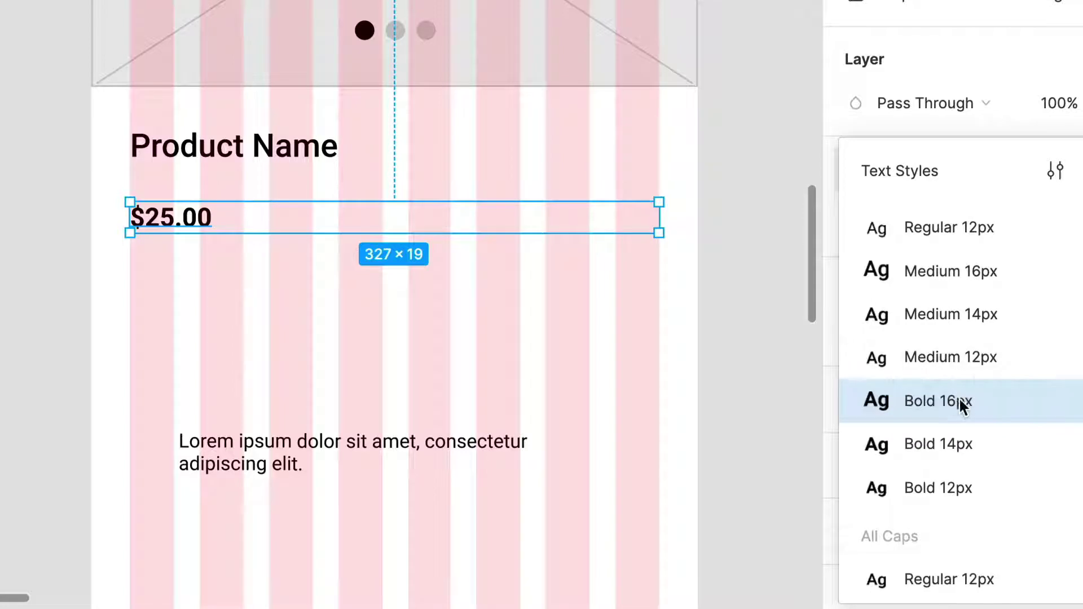
{"action": "scroll", "coordinate": [996, 355], "scroll_direction": "up", "scroll_amount": 3}
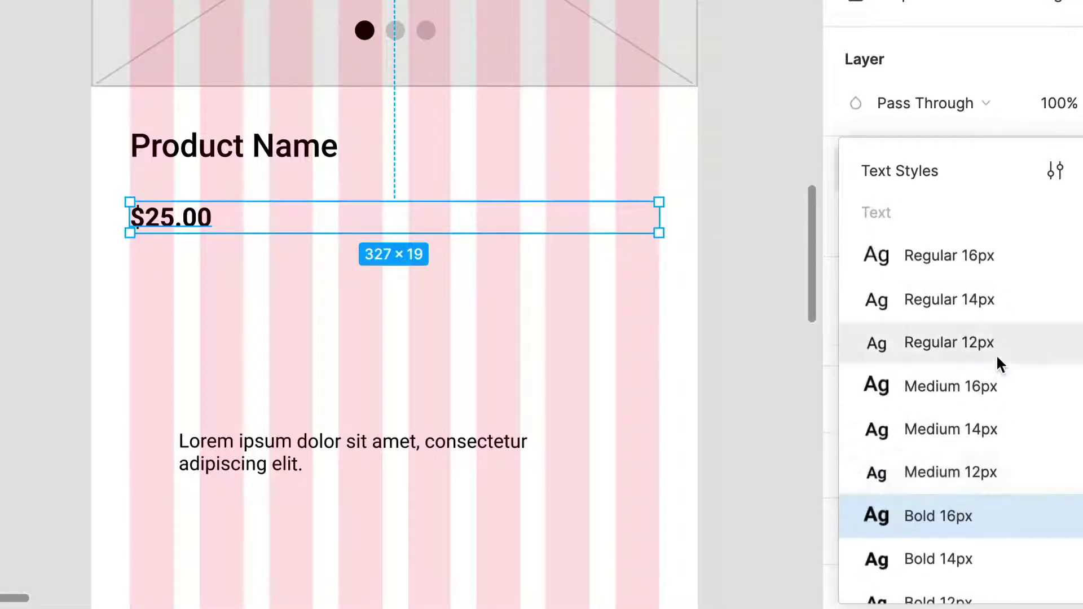
{"action": "scroll", "coordinate": [996, 354], "scroll_direction": "up", "scroll_amount": 3}
{"action": "left_click", "coordinate": [996, 353]}
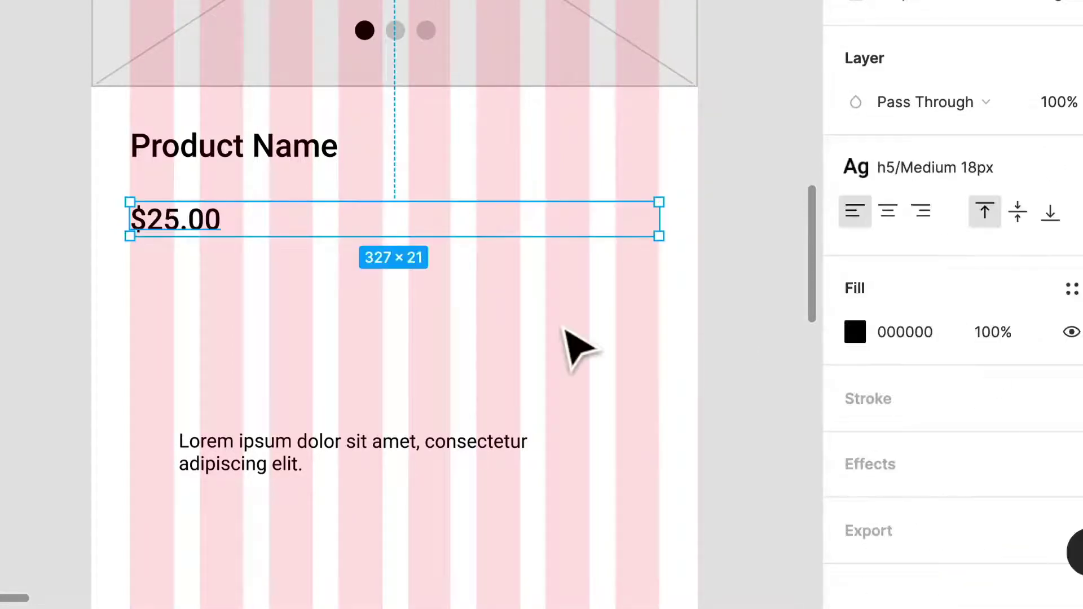
{"action": "left_click", "coordinate": [580, 347]}
Switch the price to h5/Bold 18px, right-align it, and raise it level with Product Name
{"action": "left_click", "coordinate": [191, 225]}
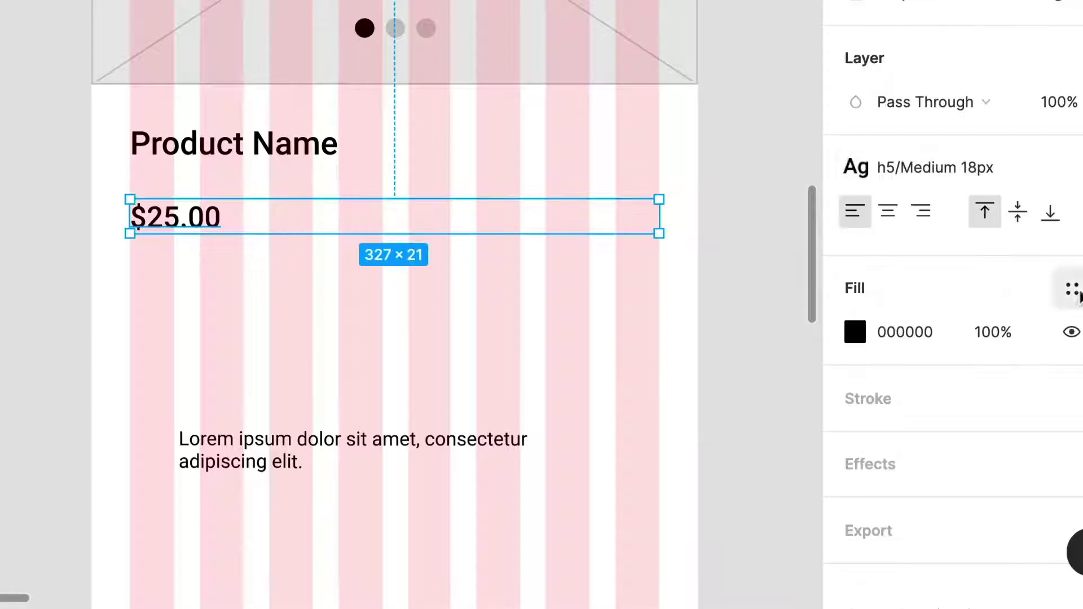
{"action": "left_click", "coordinate": [989, 171]}
{"action": "left_click", "coordinate": [936, 442]}
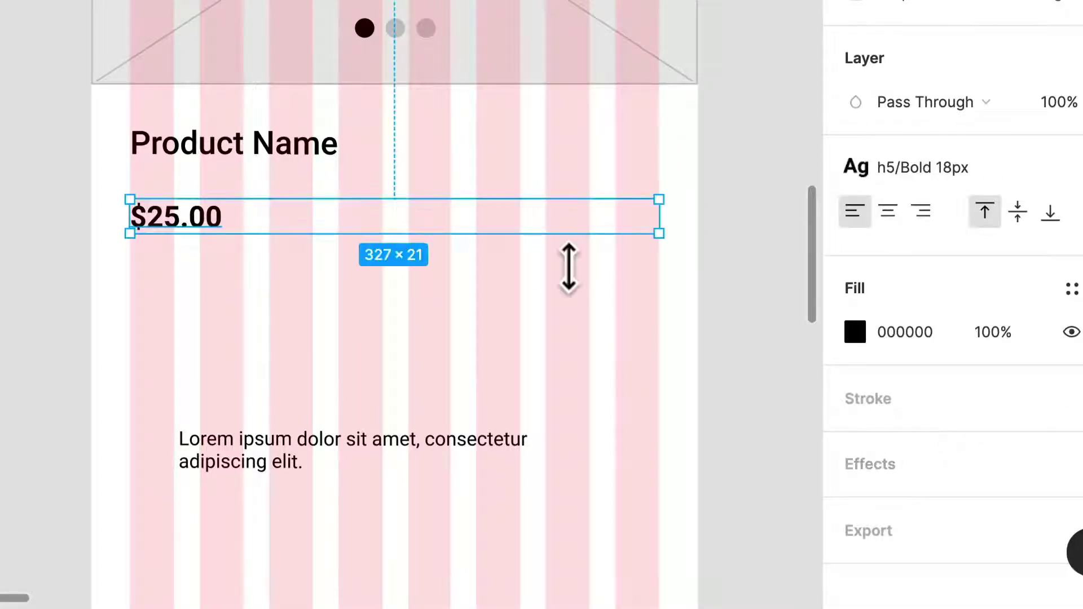
{"action": "left_click", "coordinate": [920, 217]}
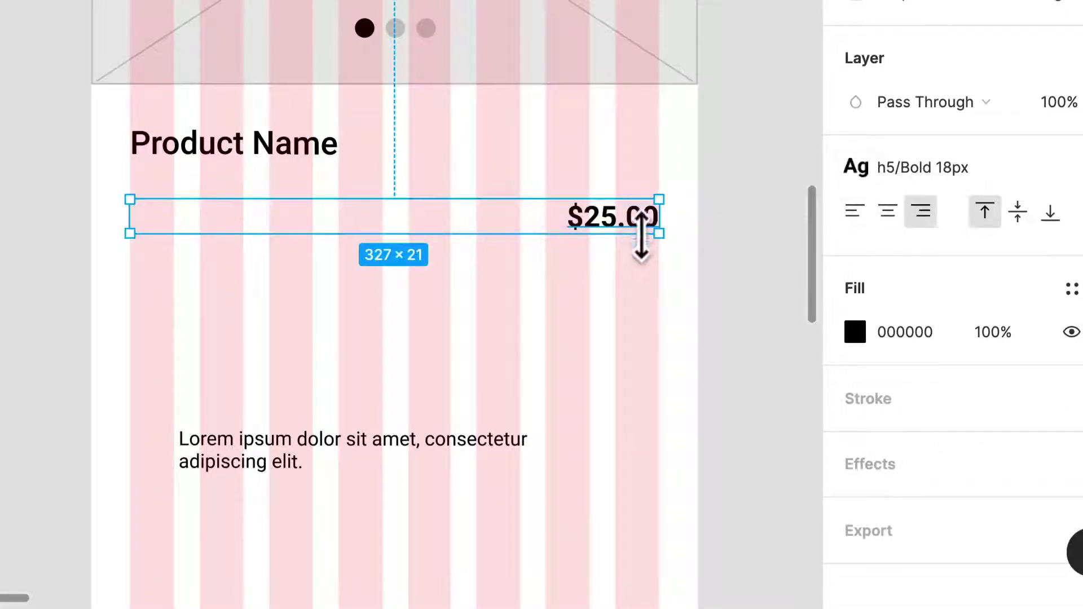
{"action": "left_click_drag", "start_coordinate": [626, 215], "coordinate": [627, 161]}
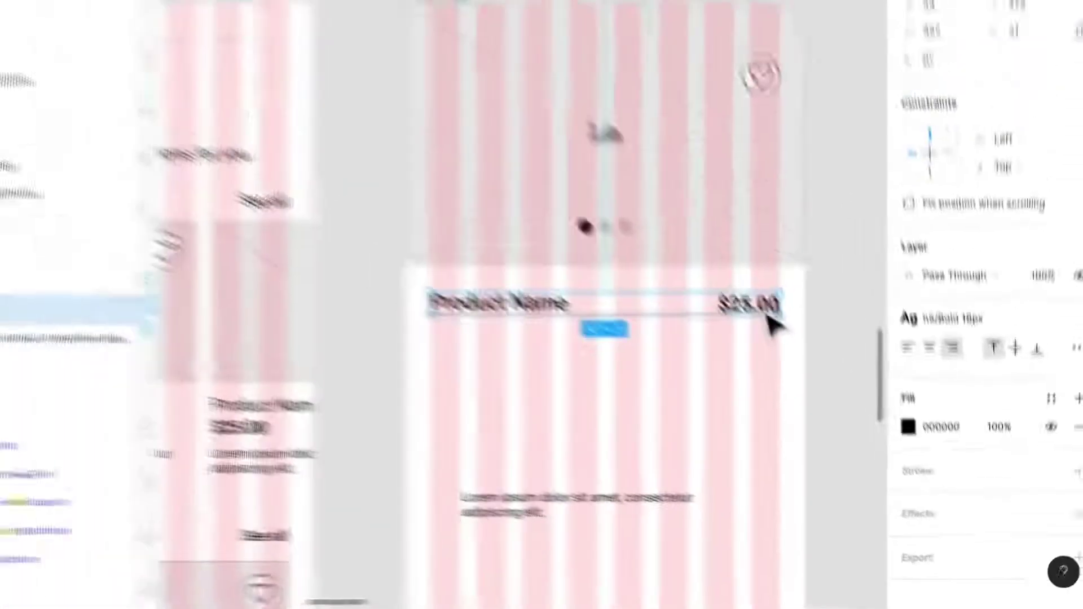
{"action": "left_click", "coordinate": [600, 232]}
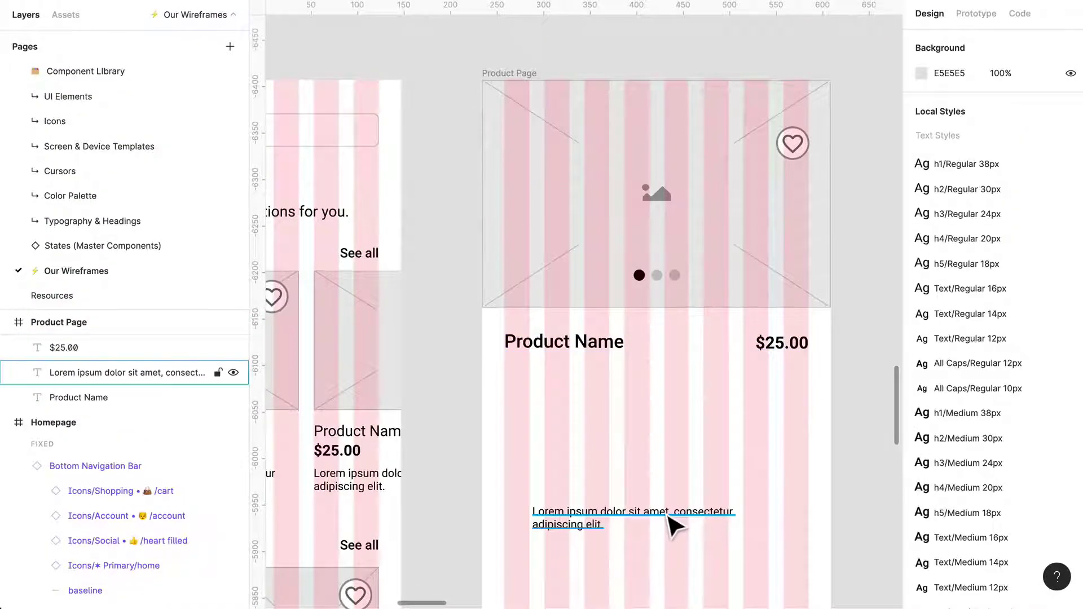
Drag the Primary button component from Assets onto the page and stretch it to 327×39
{"action": "left_click", "coordinate": [65, 15]}
{"action": "type", "text": "but"}
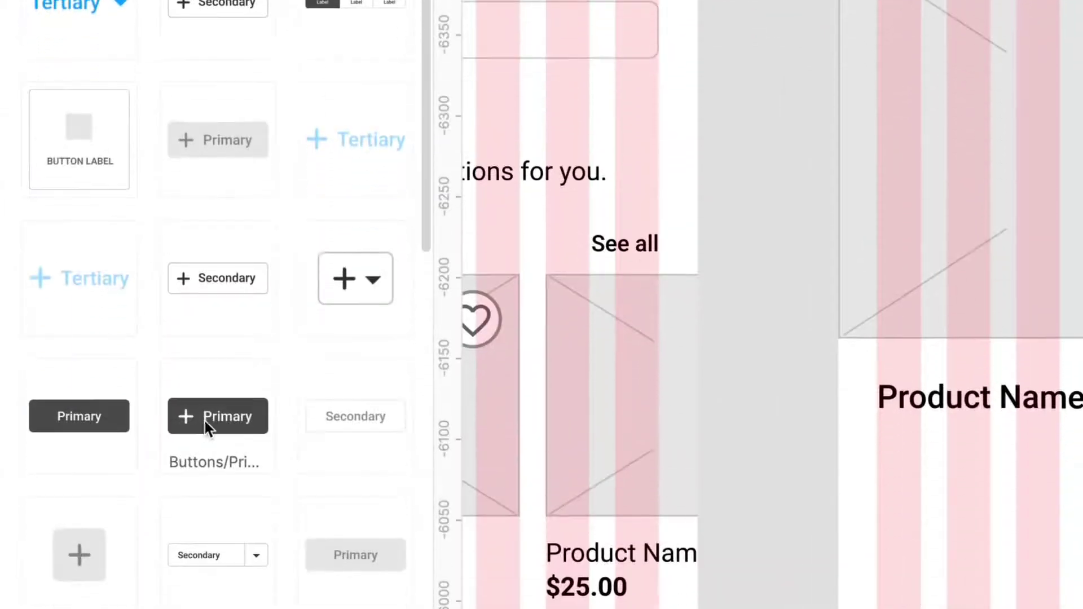
{"action": "left_click_drag", "start_coordinate": [206, 427], "coordinate": [1082, 573]}
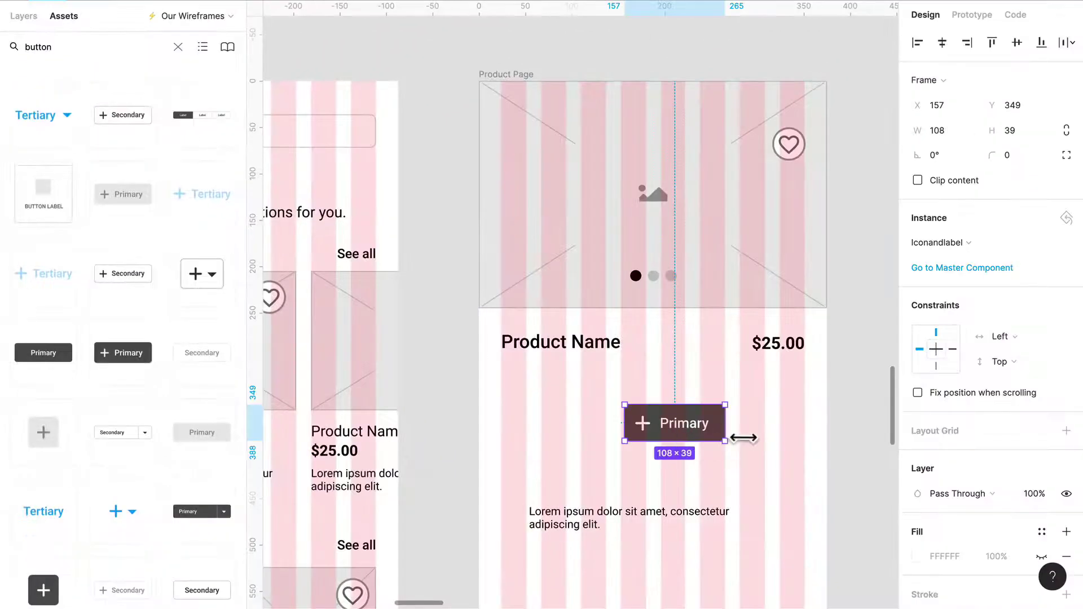
{"action": "left_click_drag", "start_coordinate": [743, 438], "coordinate": [817, 438]}
{"action": "left_click_drag", "start_coordinate": [636, 442], "coordinate": [515, 443]}
{"action": "scroll", "coordinate": [603, 449], "scroll_direction": "up", "scroll_amount": 5}
Change the Primary button's label text to begin with 'Add'
{"action": "double_click", "coordinate": [561, 430]}
{"action": "left_click", "coordinate": [31, 20]}
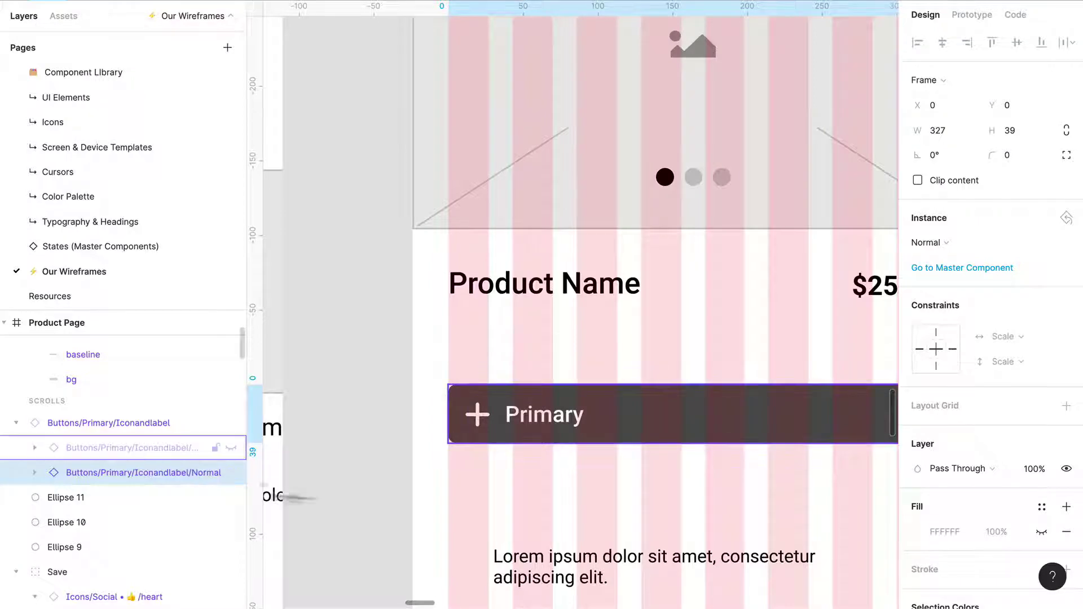
{"action": "double_click", "coordinate": [553, 431]}
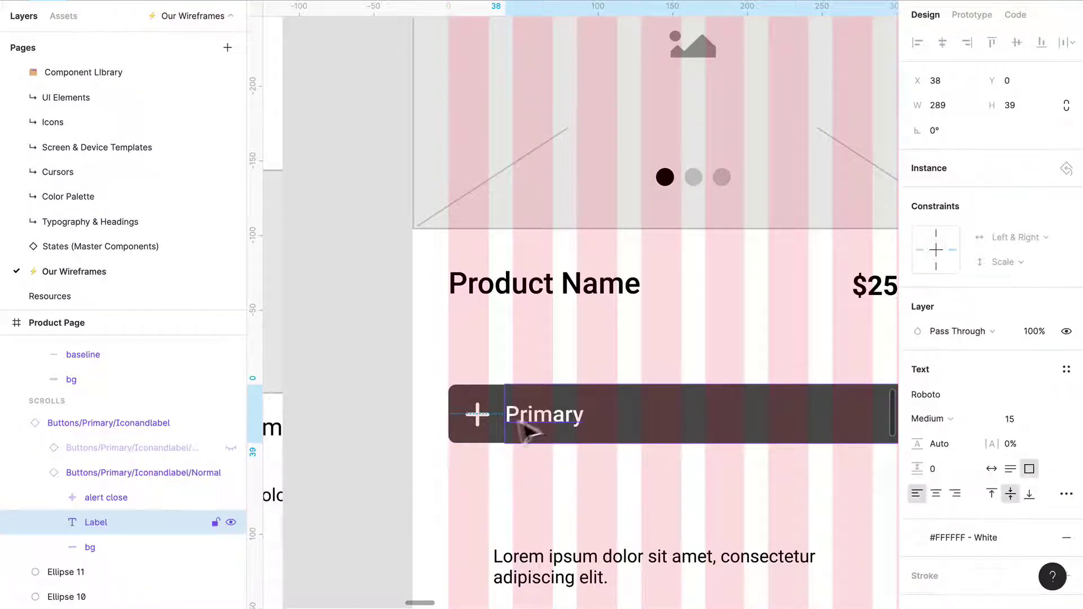
{"action": "left_click", "coordinate": [560, 490]}
{"action": "left_click", "coordinate": [564, 437]}
{"action": "double_click", "coordinate": [552, 419]}
{"action": "type", "text": "Add"}
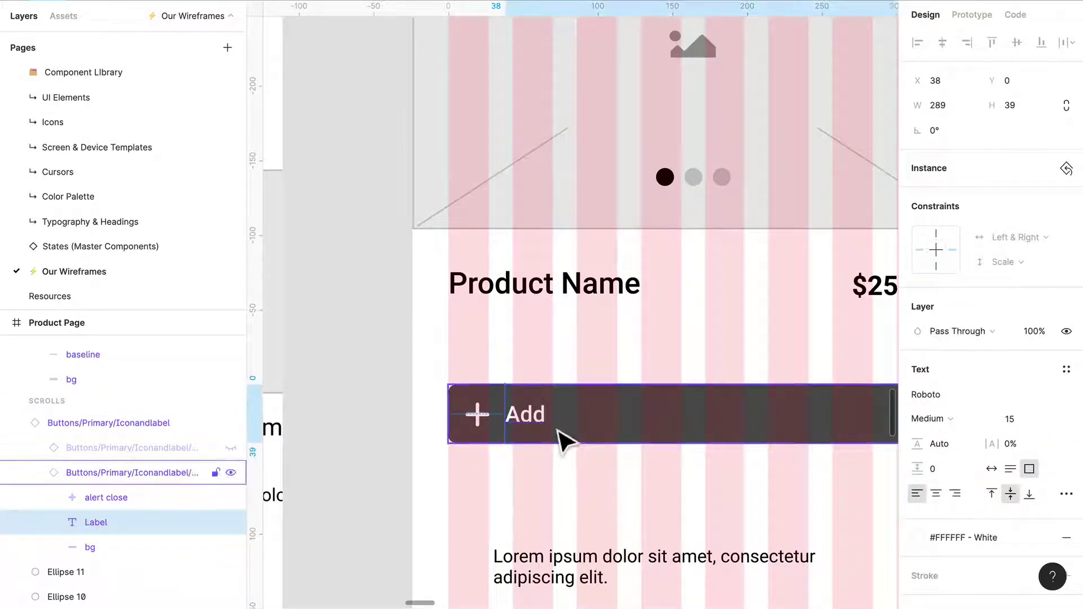
{"action": "left_click", "coordinate": [561, 438]}
{"action": "left_click", "coordinate": [560, 490]}
Detach the Add button and its inner Normal layer from their components
{"action": "left_click", "coordinate": [569, 429]}
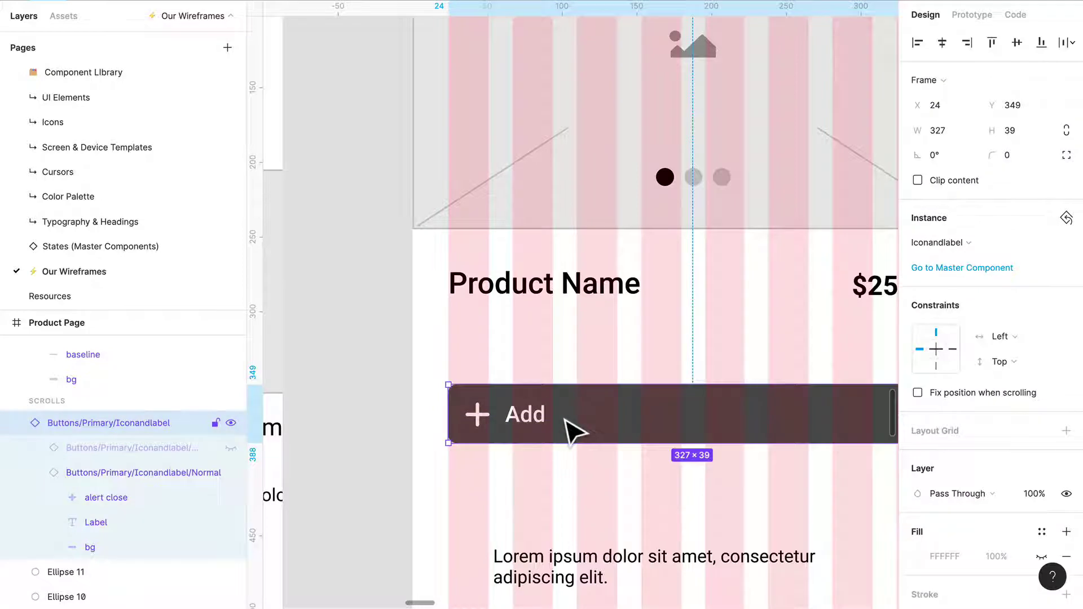
{"action": "key", "text": "alt"}
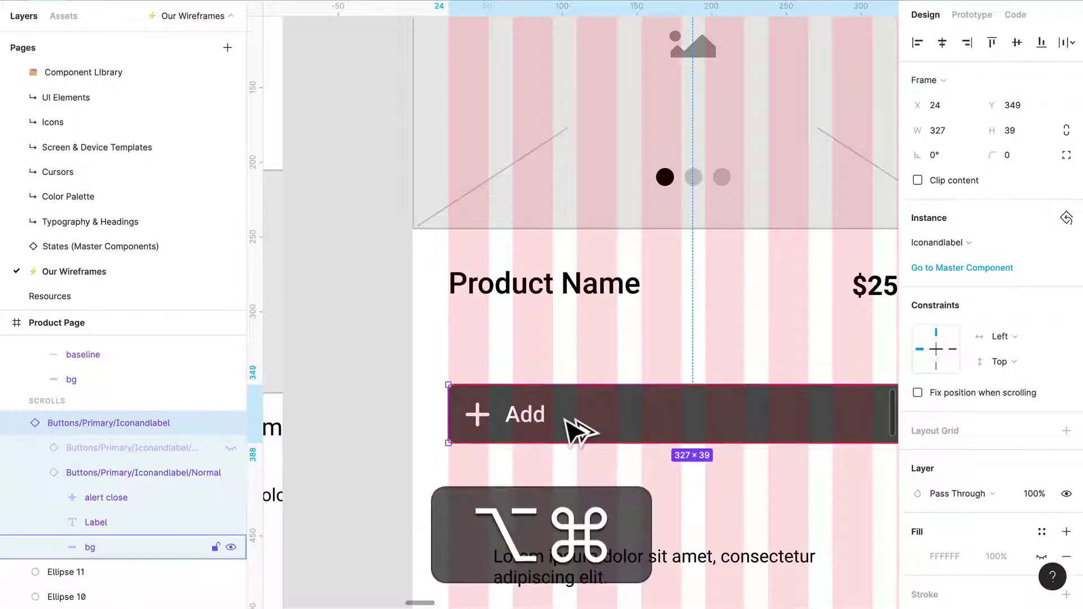
{"action": "key", "text": "alt+super+b"}
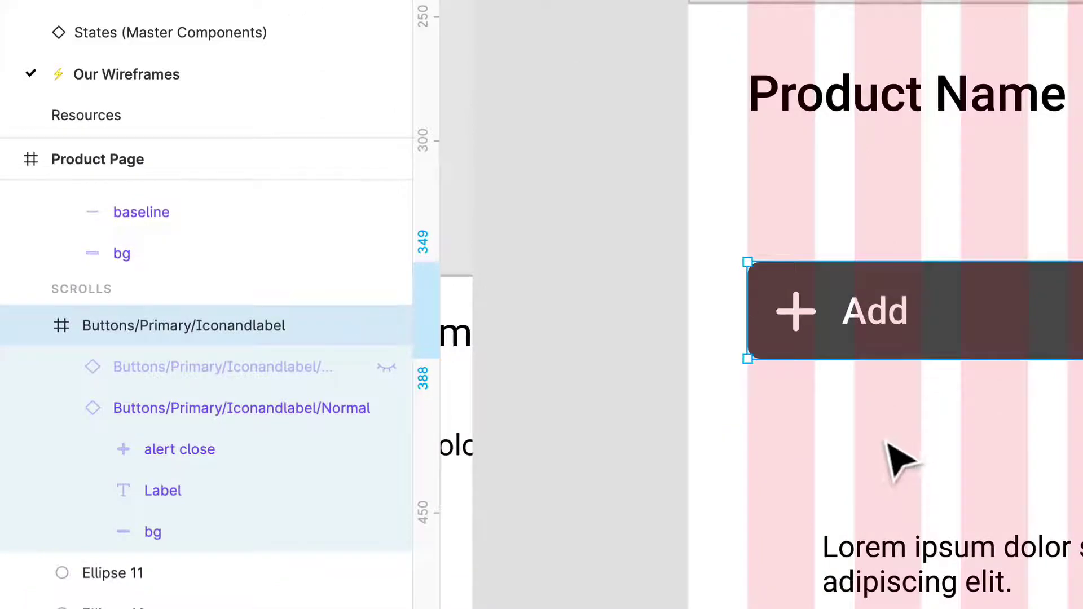
{"action": "left_click", "coordinate": [235, 412]}
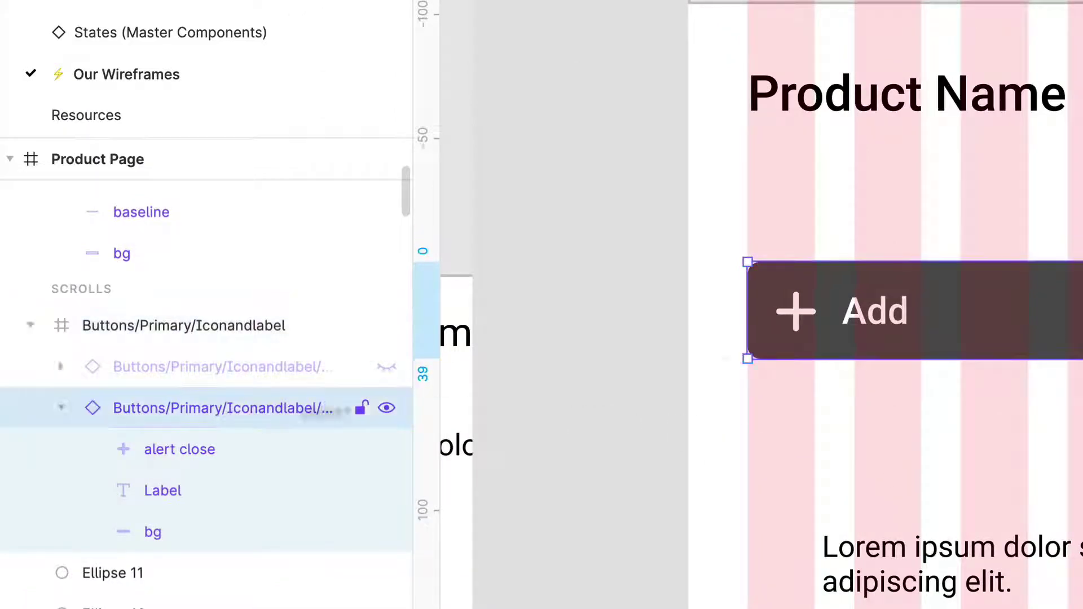
{"action": "double_click", "coordinate": [876, 332]}
{"action": "key", "text": "Escape"}
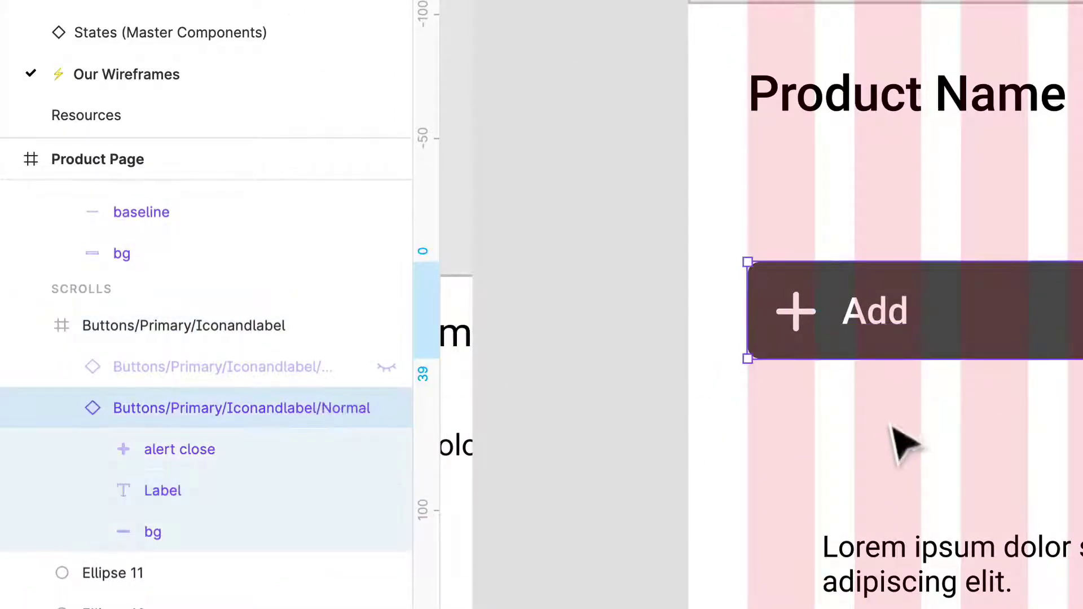
{"action": "key", "text": "alt+super+b"}
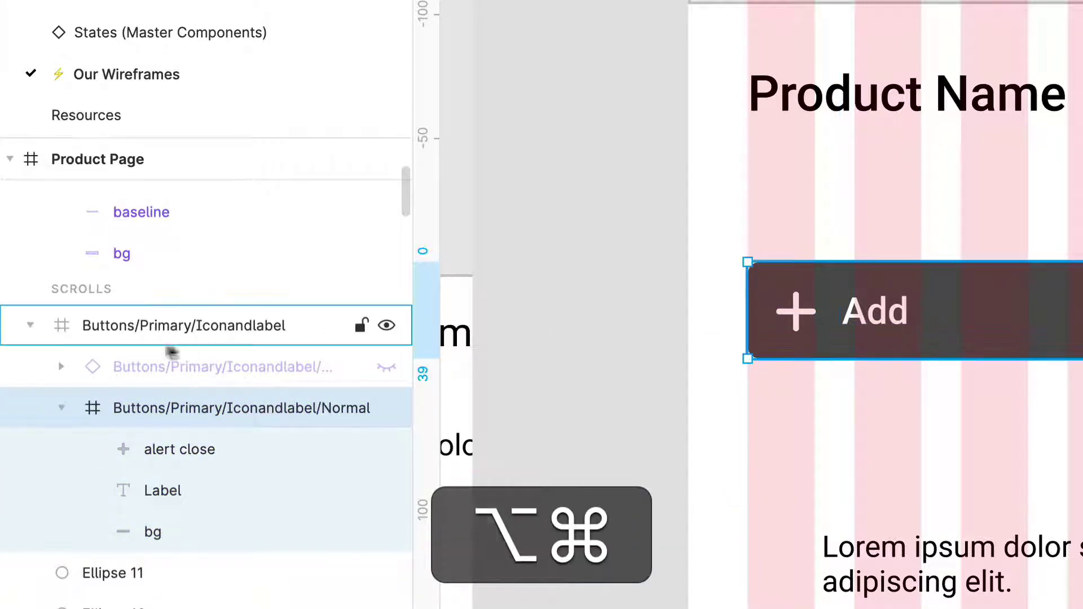
{"action": "key", "text": "super+z"}
{"action": "right_click", "coordinate": [1027, 334]}
{"action": "mouse_move", "coordinate": [1037, 353]}
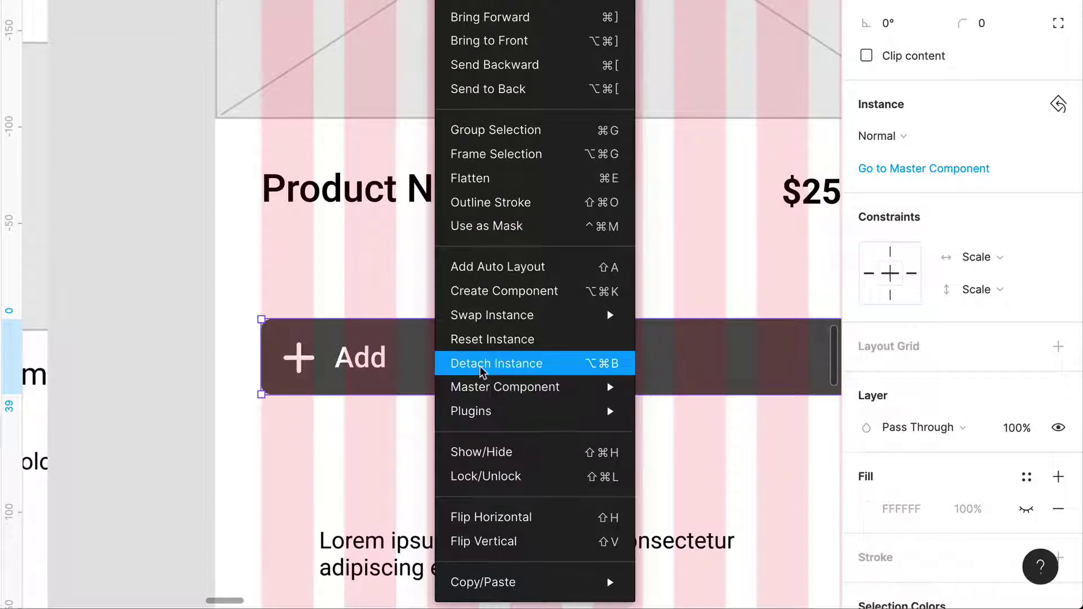
{"action": "left_click", "coordinate": [460, 364]}
Narrow the label box to 179 wide, complete it as 'Add to cart', and centre-align it
{"action": "double_click", "coordinate": [345, 363]}
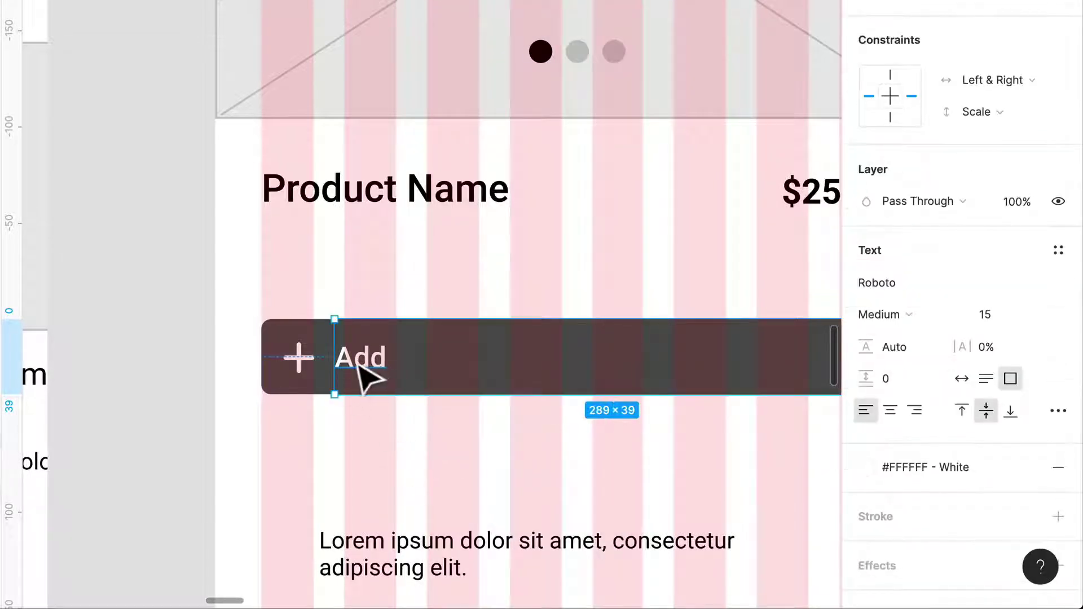
{"action": "left_click_drag", "start_coordinate": [335, 364], "coordinate": [550, 372]}
{"action": "scroll", "coordinate": [559, 375], "scroll_direction": "right", "scroll_amount": 5}
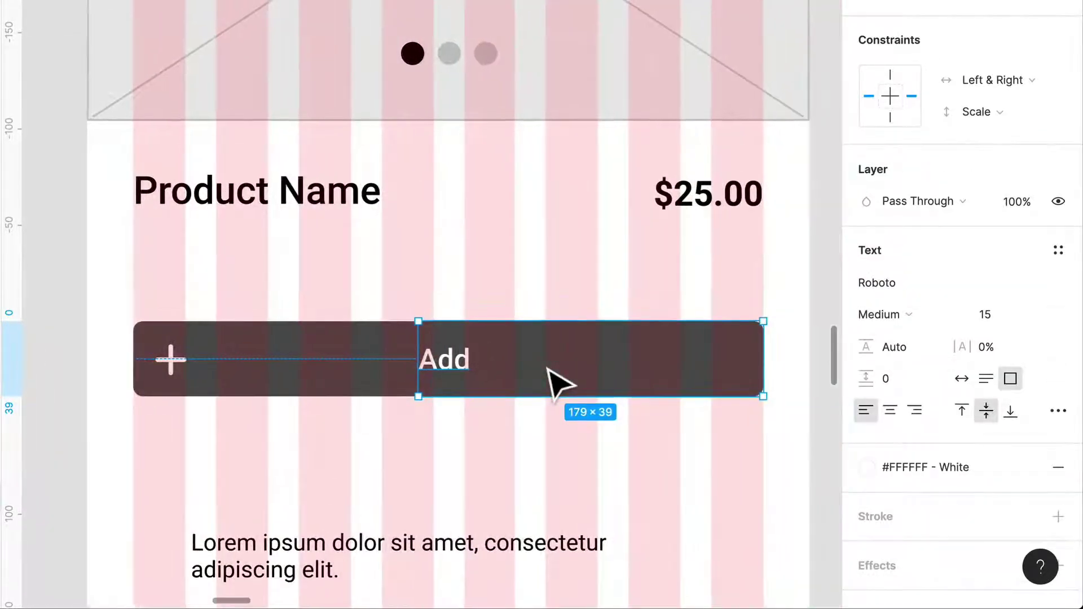
{"action": "scroll", "coordinate": [539, 372], "scroll_direction": "left", "scroll_amount": 3}
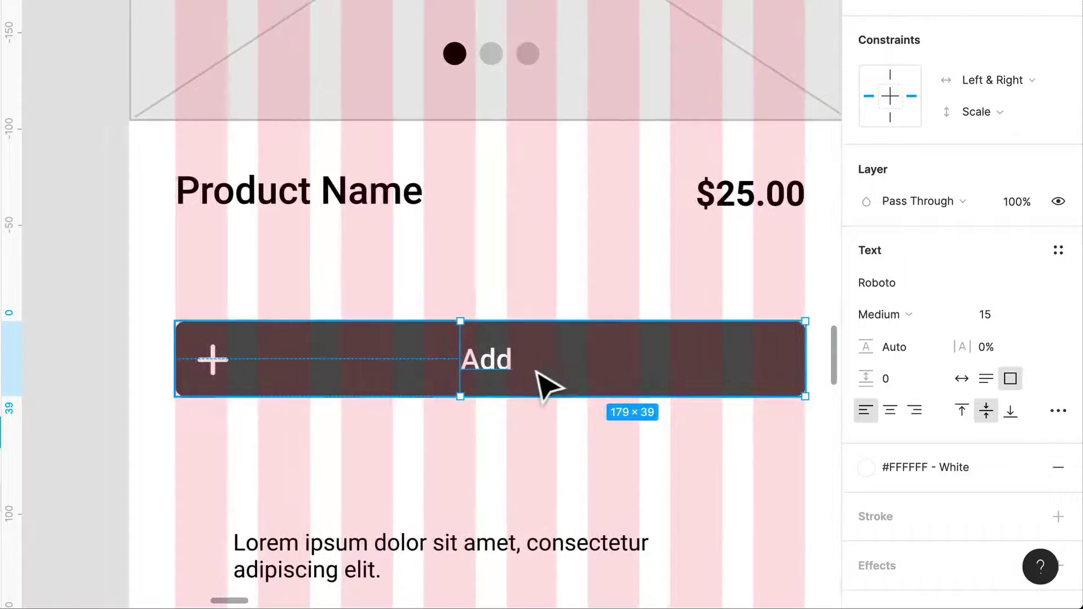
{"action": "scroll", "coordinate": [504, 387], "scroll_direction": "down", "scroll_amount": 1}
{"action": "double_click", "coordinate": [503, 383]}
{"action": "left_click", "coordinate": [522, 353]}
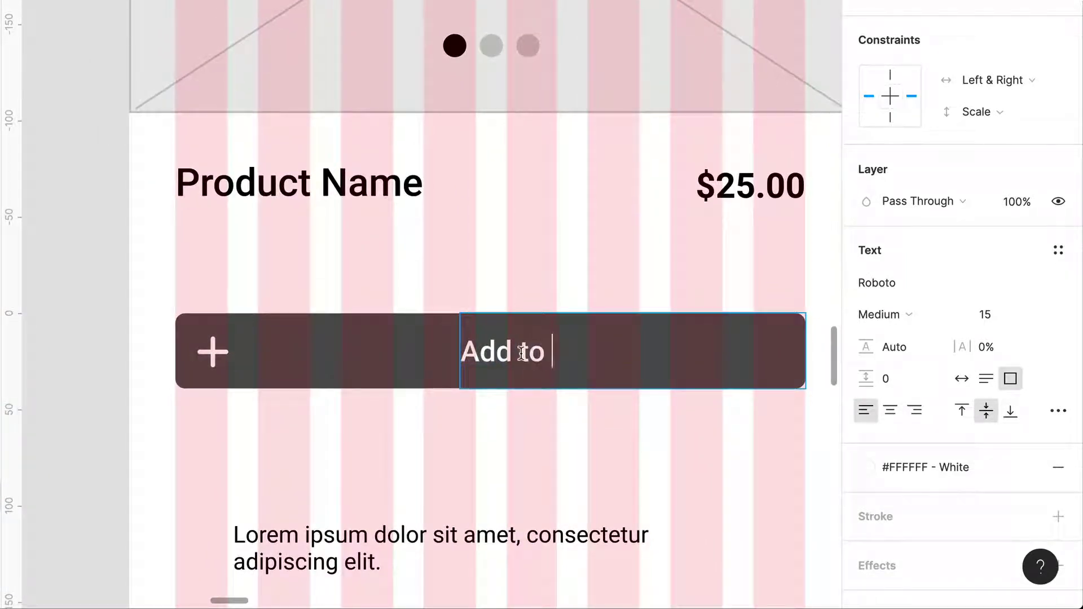
{"action": "key", "text": "Escape"}
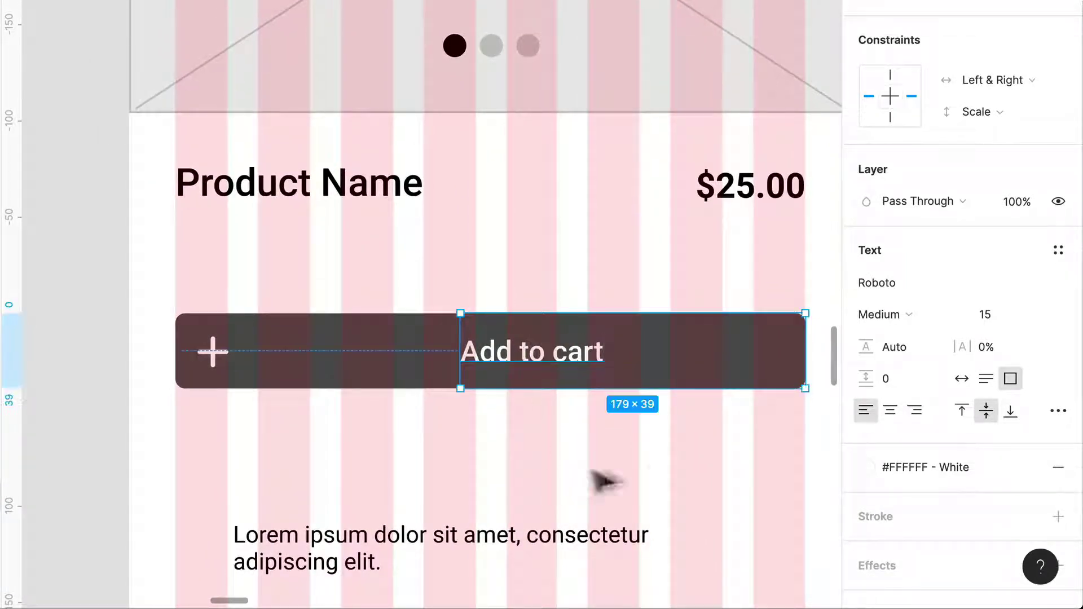
{"action": "left_click", "coordinate": [892, 410]}
Centre the Add to cart label within the button and hide the layout grid columns
{"action": "left_click_drag", "start_coordinate": [679, 361], "coordinate": [535, 355]}
{"action": "left_click", "coordinate": [560, 457]}
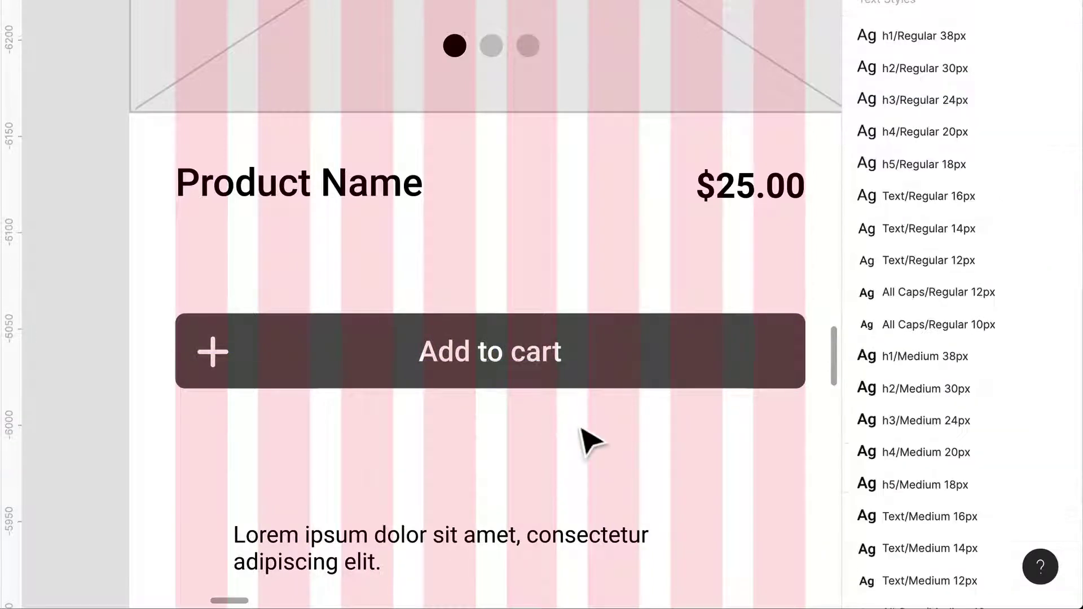
{"action": "scroll", "coordinate": [581, 428], "scroll_direction": "down", "scroll_amount": 2}
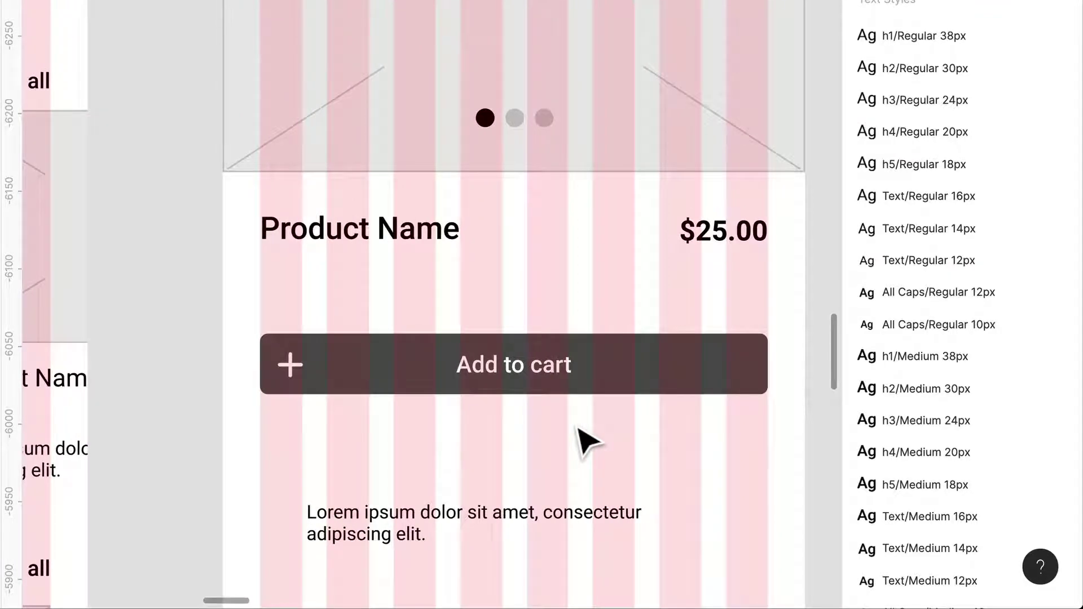
{"action": "key", "text": "ctrl+shift+4"}
{"action": "scroll", "coordinate": [583, 440], "scroll_direction": "right", "scroll_amount": 2}
{"action": "scroll", "coordinate": [584, 440], "scroll_direction": "down", "scroll_amount": 1}
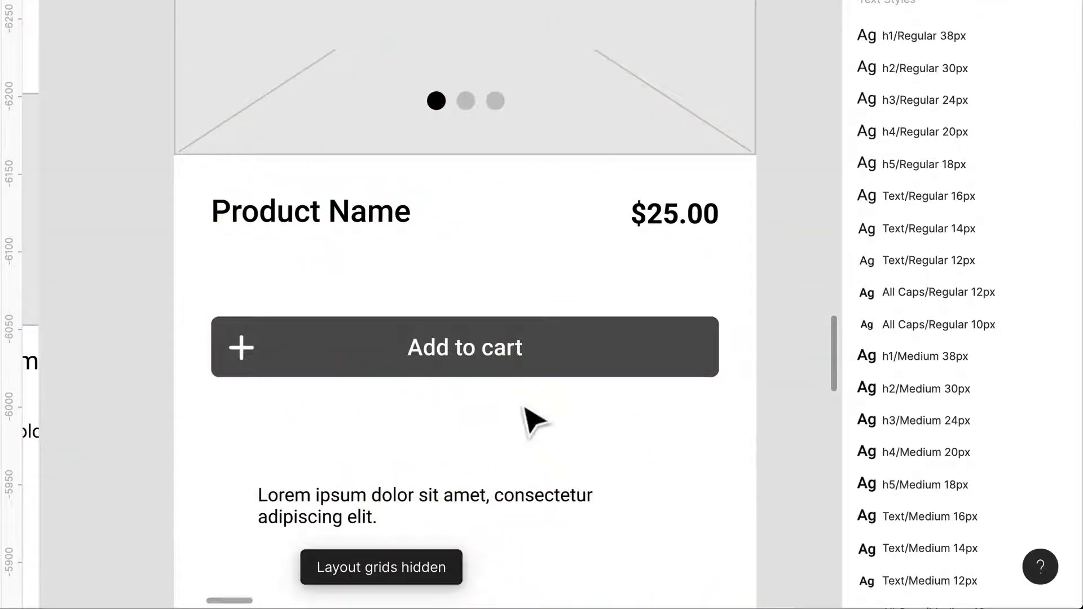
Move the Add to cart button lower and place the description text above it
{"action": "left_click_drag", "start_coordinate": [472, 361], "coordinate": [587, 415]}
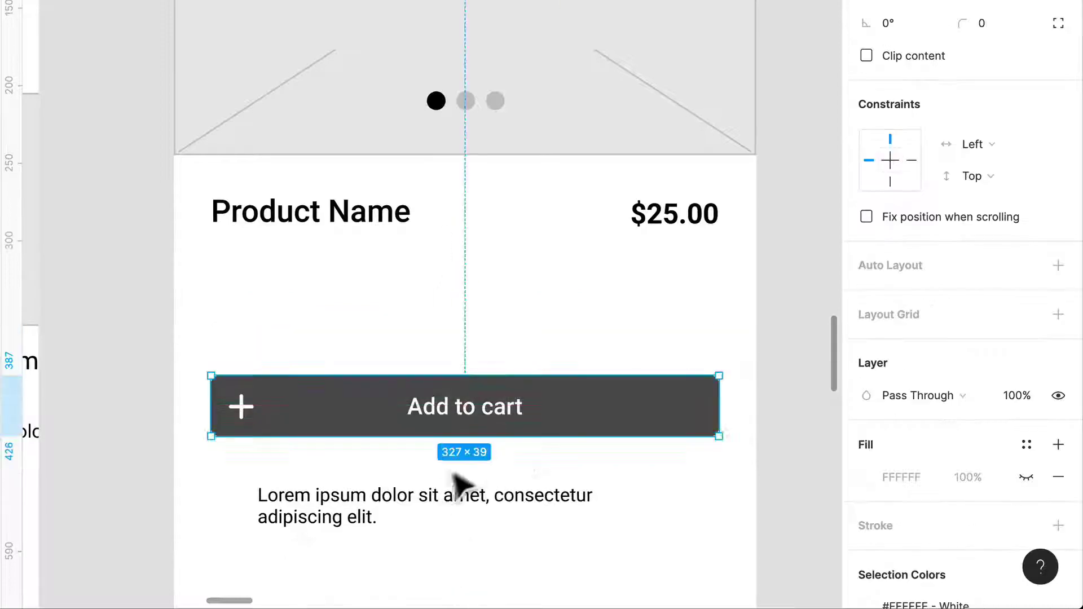
{"action": "left_click_drag", "start_coordinate": [418, 515], "coordinate": [382, 292]}
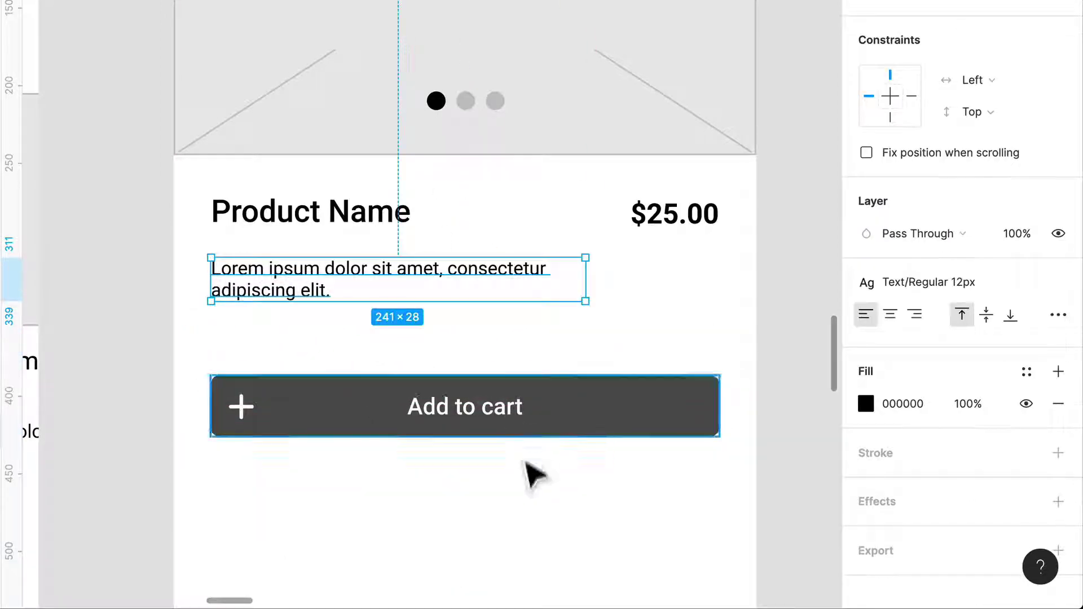
{"action": "double_click", "coordinate": [388, 268]}
Generate three Lorem ipsum sentences into the 327 px description using the Lorem ipsum plugin
{"action": "key", "text": "Escape"}
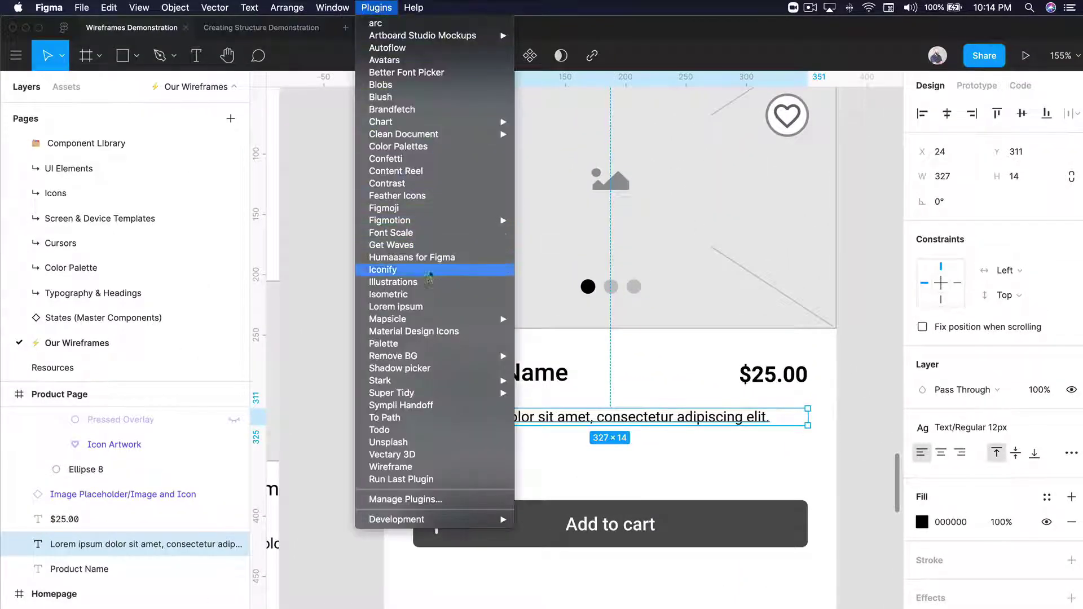
{"action": "left_click", "coordinate": [413, 306]}
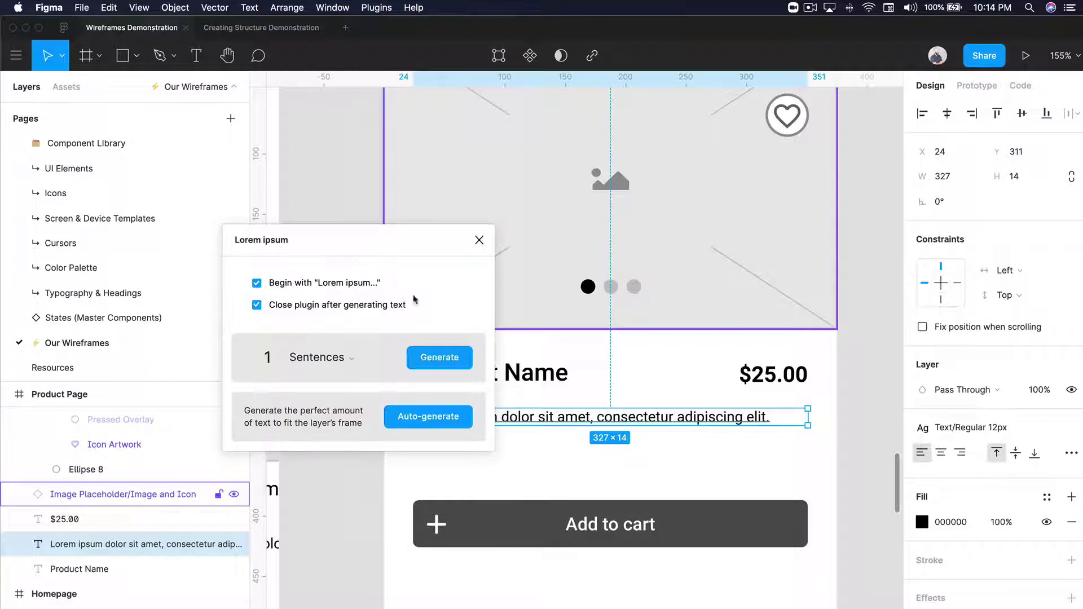
{"action": "left_click", "coordinate": [337, 366]}
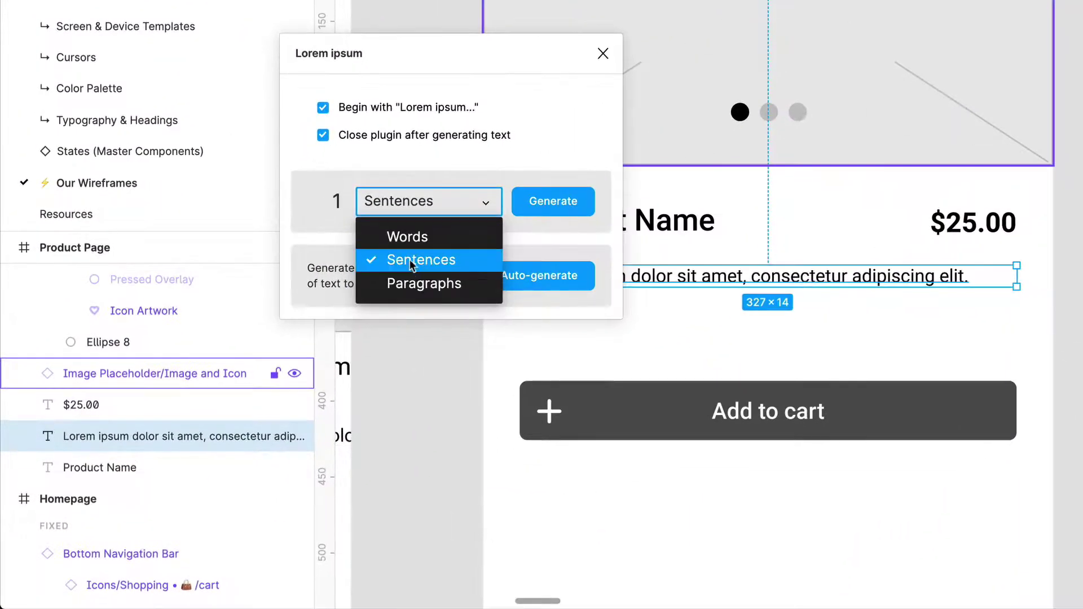
{"action": "left_click", "coordinate": [341, 200]}
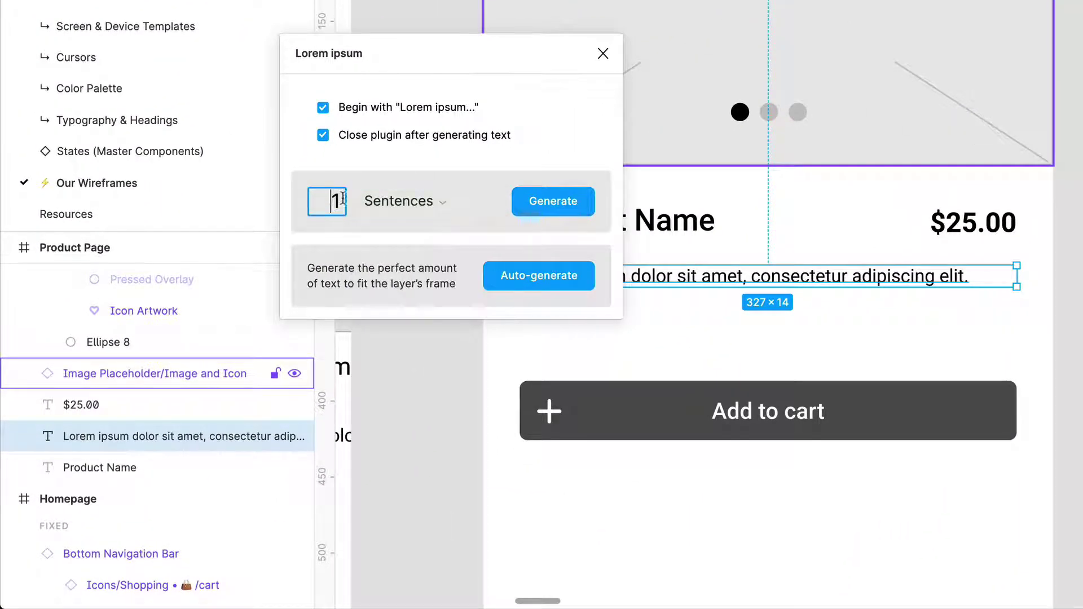
{"action": "left_click", "coordinate": [537, 201]}
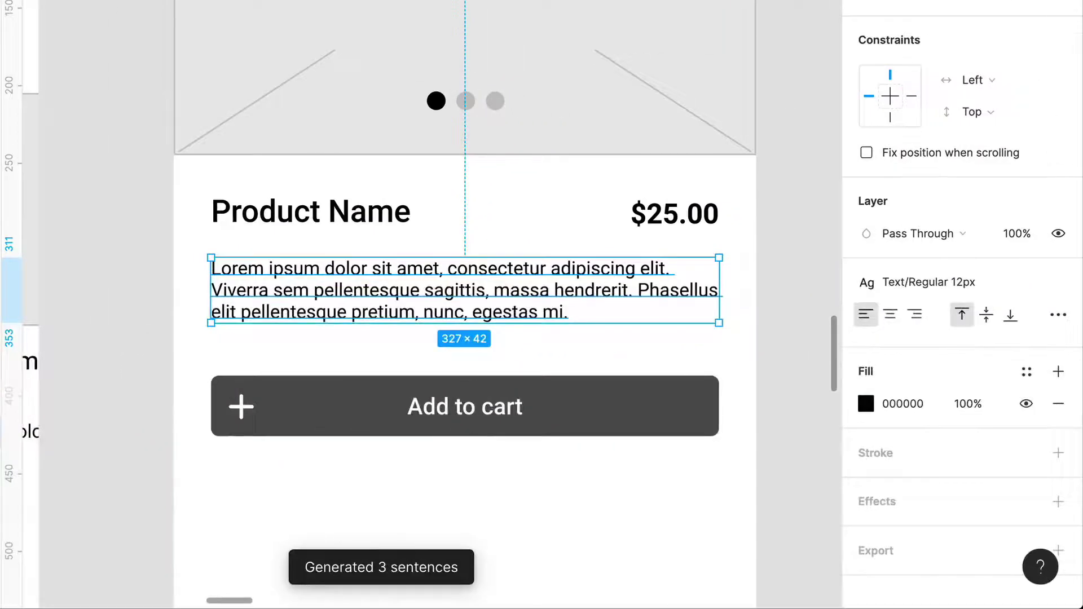
Apply the Text/Regular 14px style to the description, after trying Regular 16px
{"action": "left_click", "coordinate": [977, 289]}
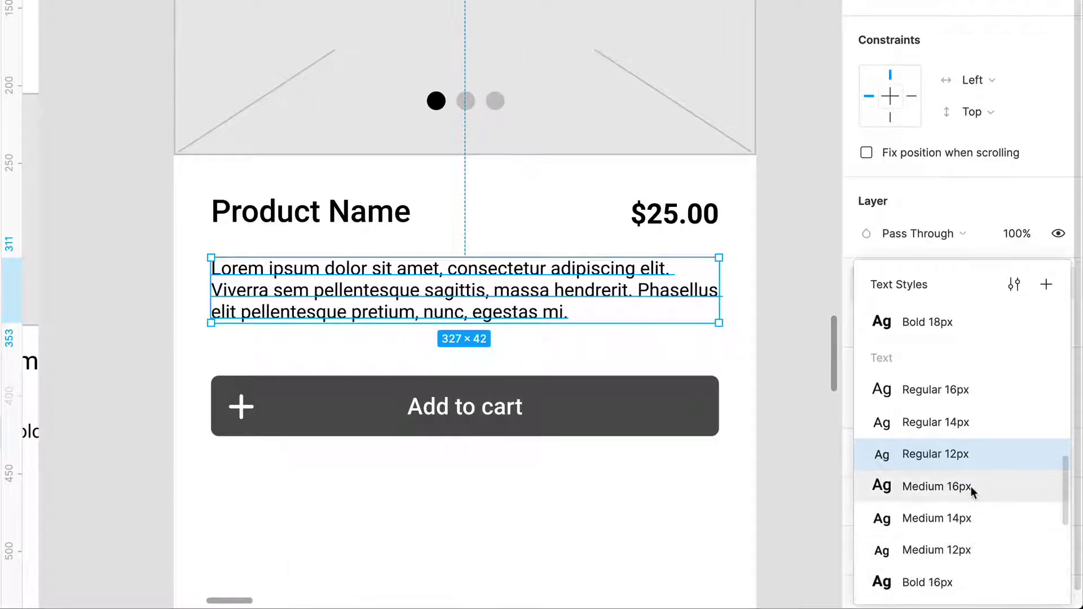
{"action": "key", "text": "Escape"}
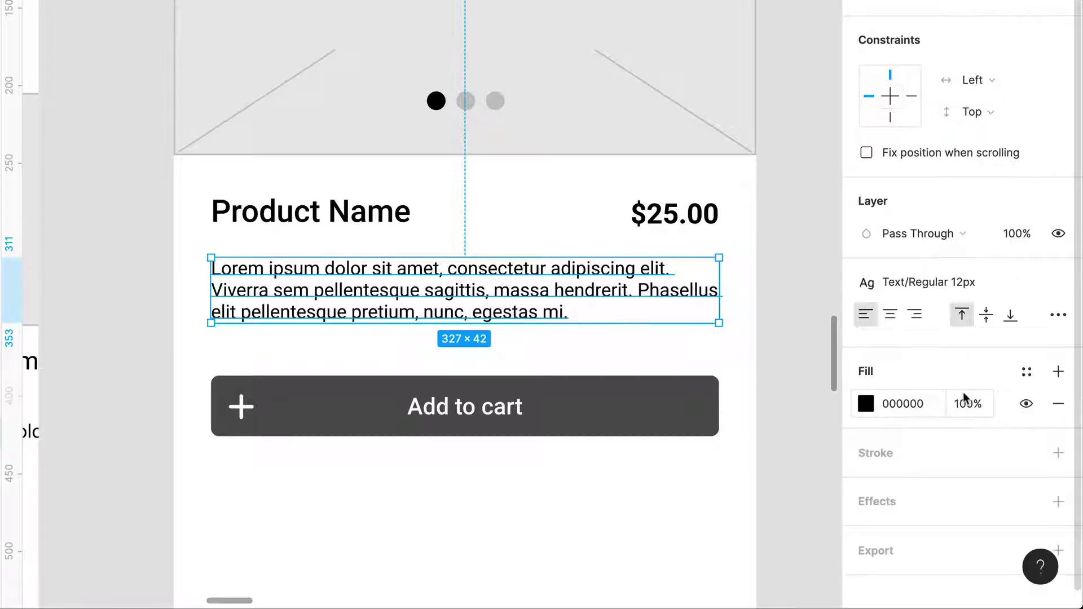
{"action": "left_click", "coordinate": [948, 283]}
{"action": "left_click", "coordinate": [951, 388]}
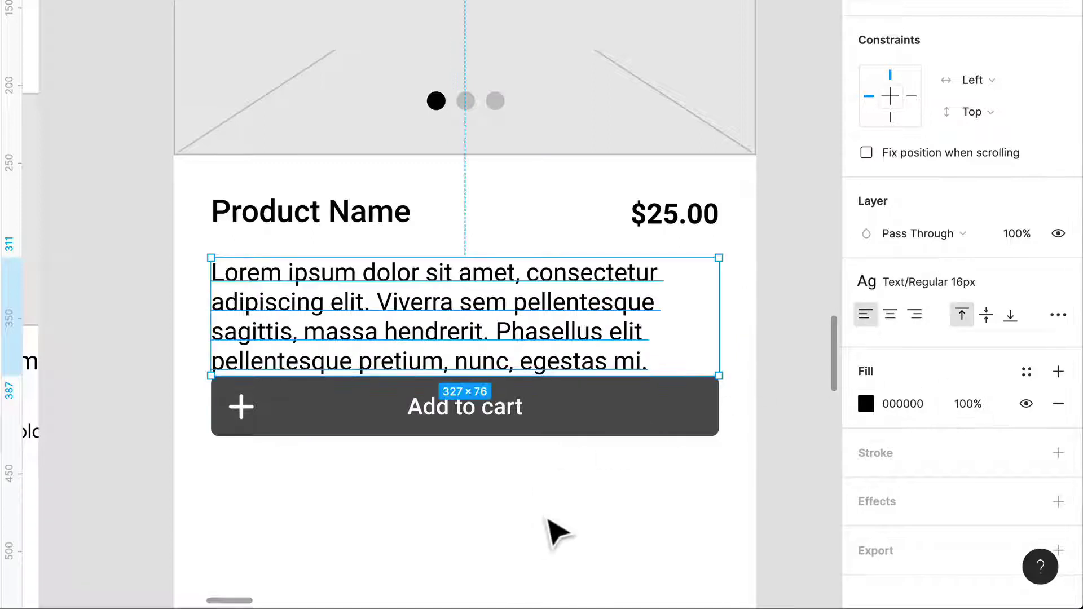
{"action": "left_click", "coordinate": [936, 283]}
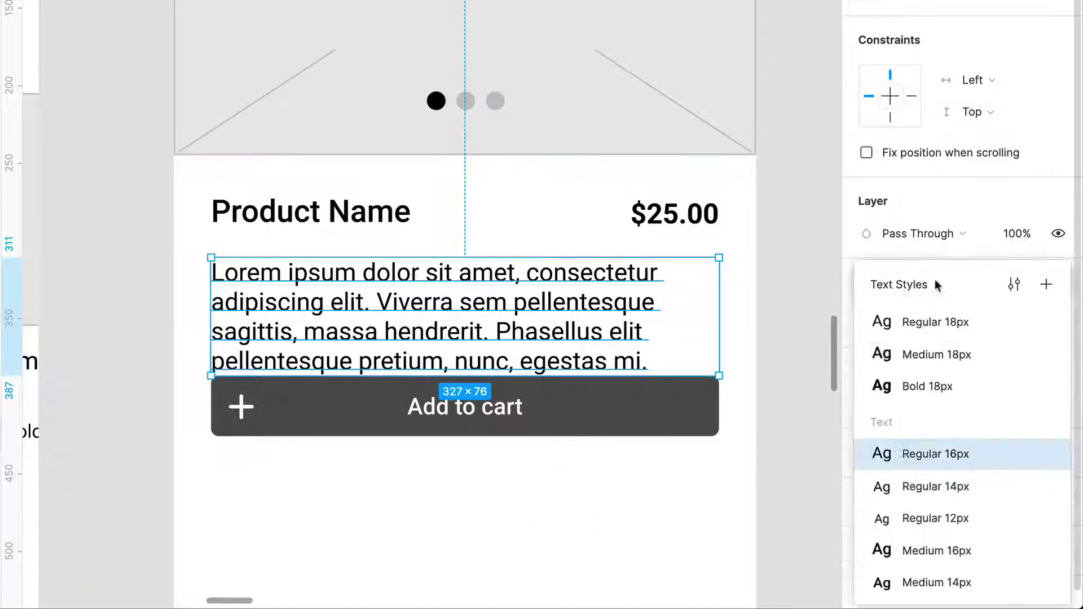
{"action": "left_click", "coordinate": [976, 496]}
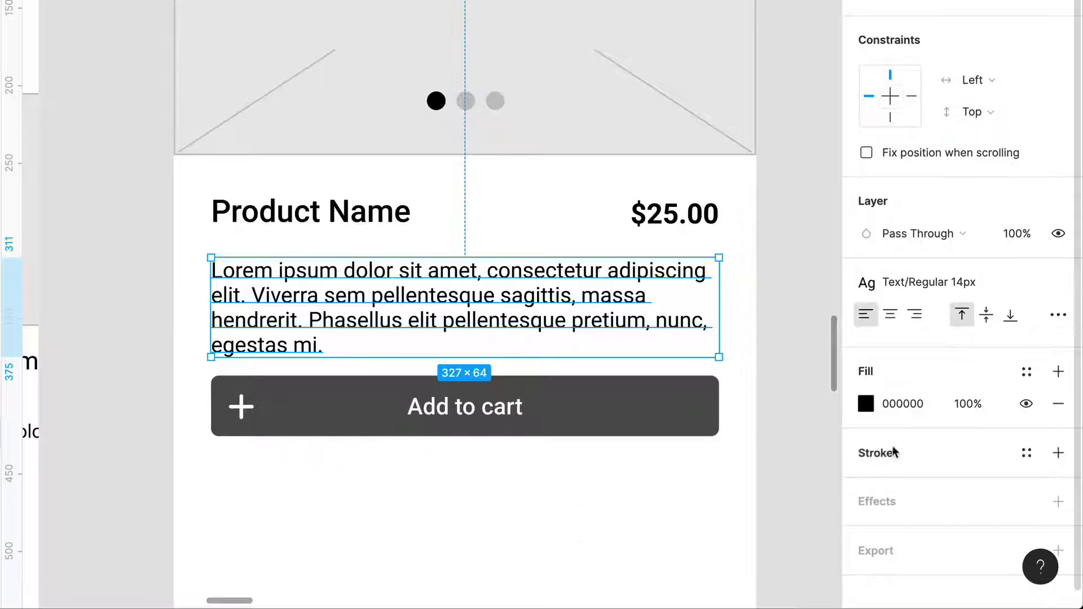
Move the Add to cart button down below the four-line description
{"action": "left_click", "coordinate": [530, 472]}
{"action": "left_click", "coordinate": [528, 467]}
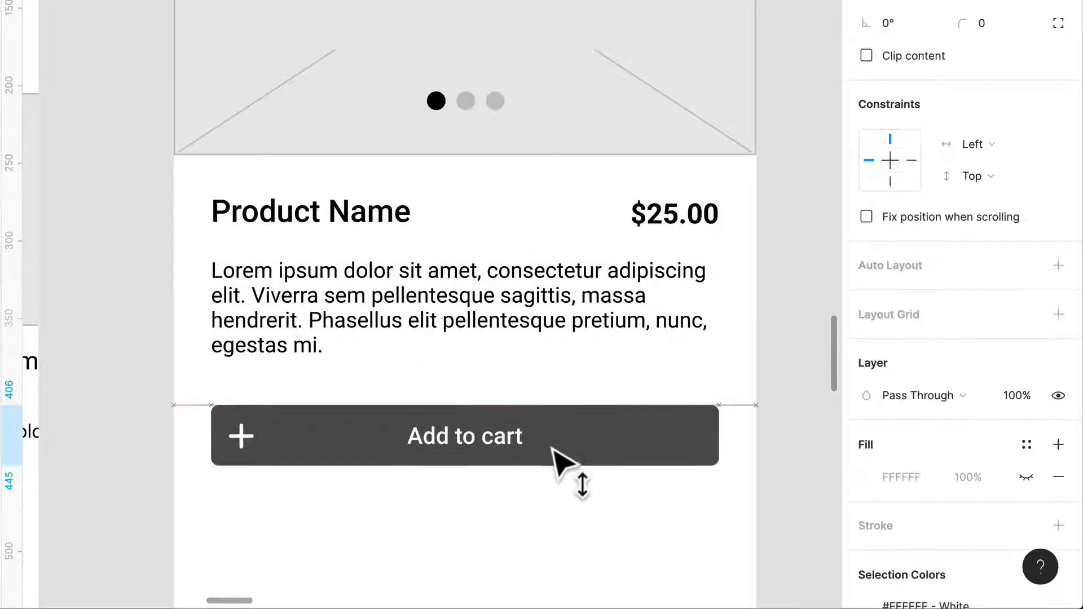
{"action": "left_click", "coordinate": [536, 436]}
{"action": "scroll", "coordinate": [537, 437], "scroll_direction": "down", "scroll_amount": 3}
{"action": "scroll", "coordinate": [558, 440], "scroll_direction": "right", "scroll_amount": 2}
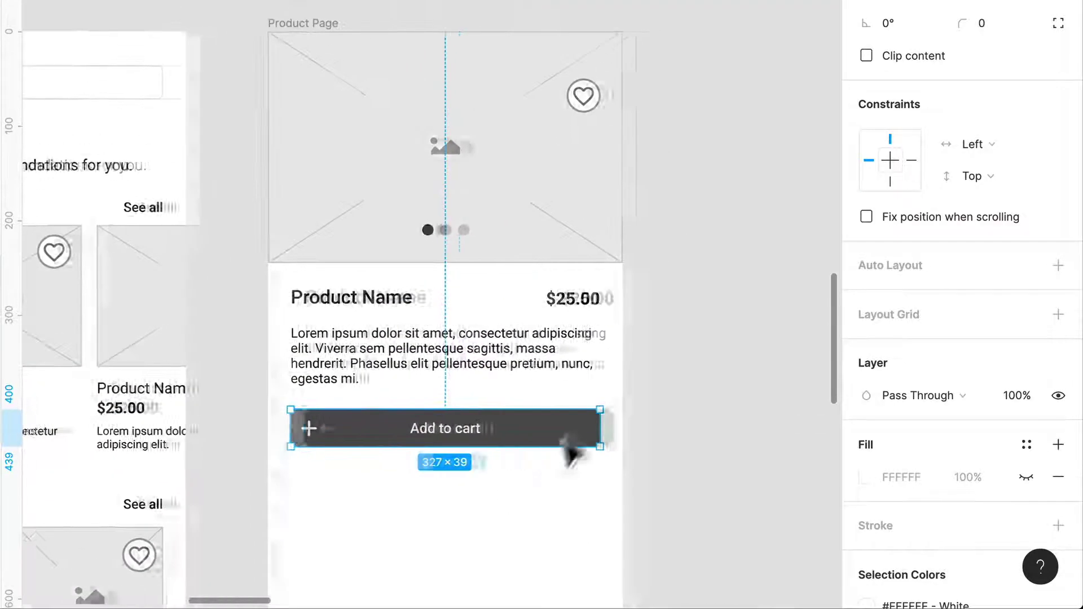
Lengthen the Product Page frame to 375×1037
{"action": "left_click", "coordinate": [556, 382]}
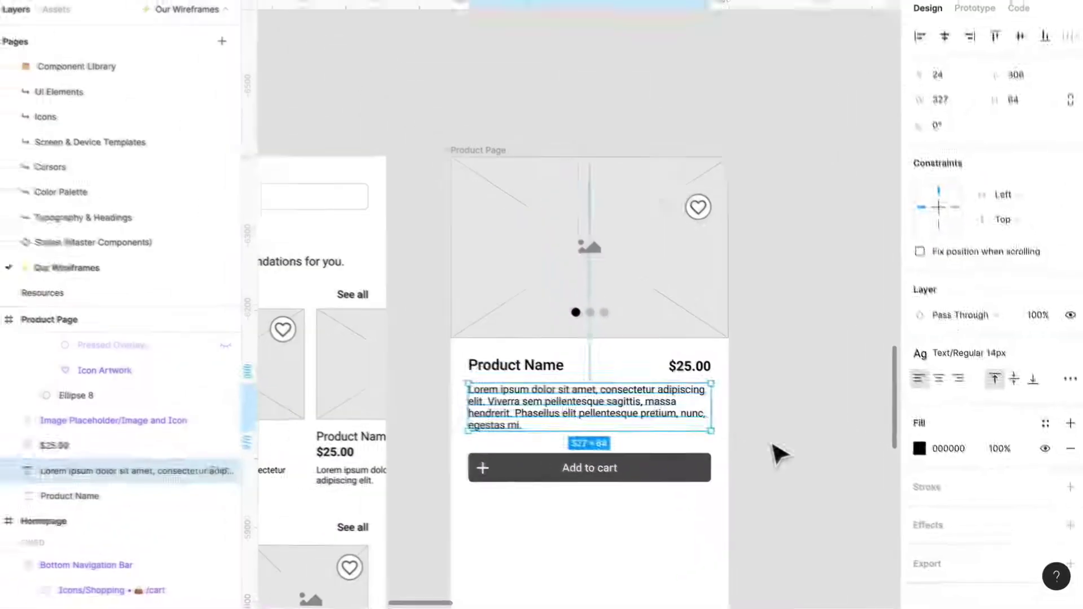
{"action": "left_click", "coordinate": [779, 454]}
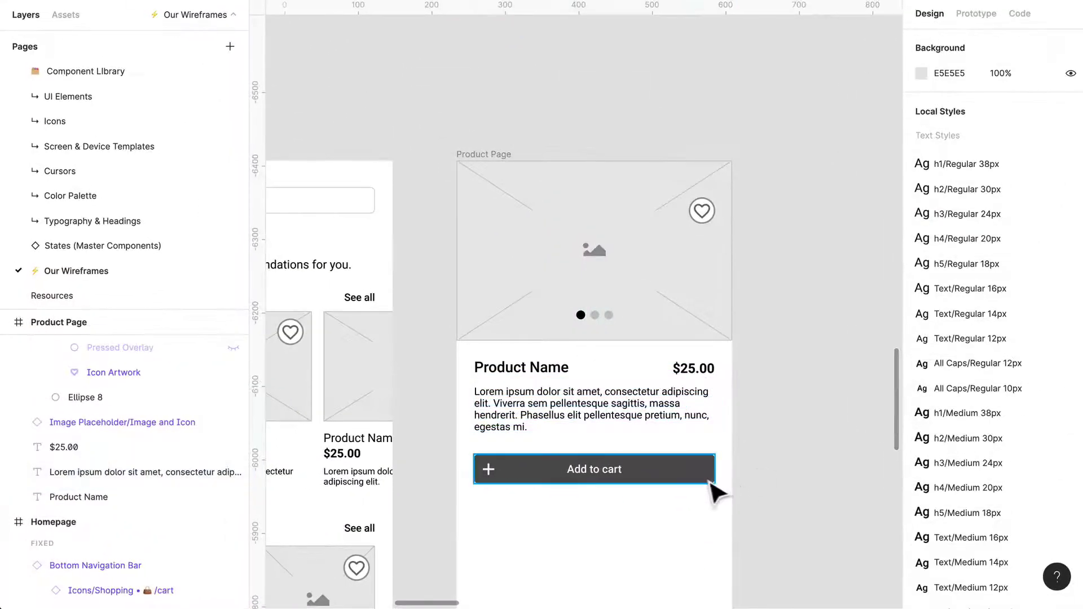
{"action": "left_click", "coordinate": [684, 475]}
{"action": "scroll", "coordinate": [710, 533], "scroll_direction": "down", "scroll_amount": 3}
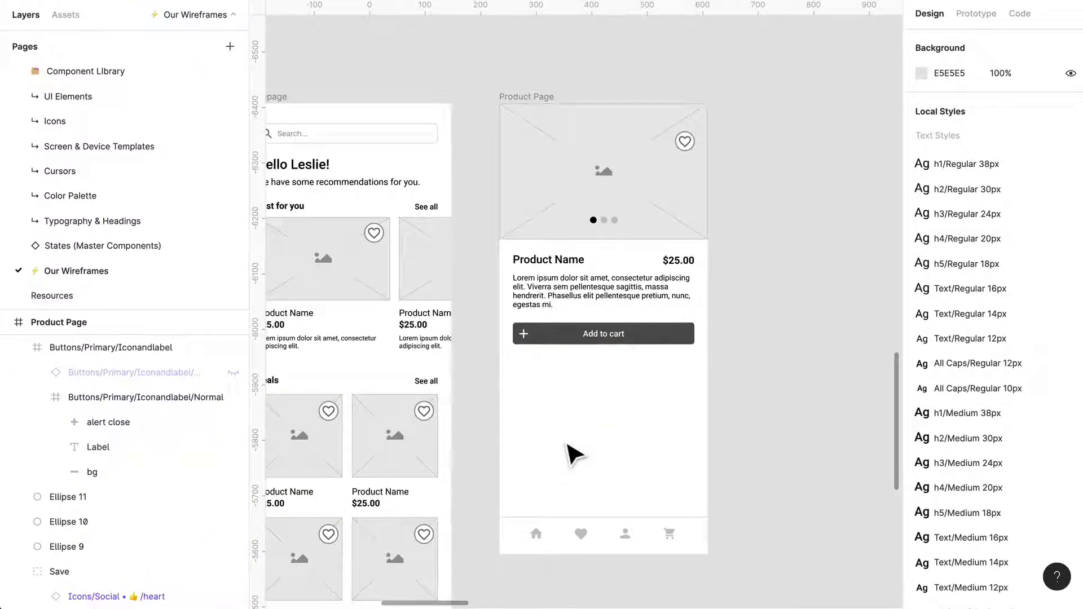
{"action": "left_click", "coordinate": [537, 102]}
{"action": "scroll", "coordinate": [672, 423], "scroll_direction": "down", "scroll_amount": 3}
{"action": "left_click_drag", "start_coordinate": [653, 450], "coordinate": [652, 590]}
Duplicate the Product Name heading below the Add to cart button
{"action": "left_click", "coordinate": [651, 445]}
{"action": "scroll", "coordinate": [651, 445], "scroll_direction": "up", "scroll_amount": 2}
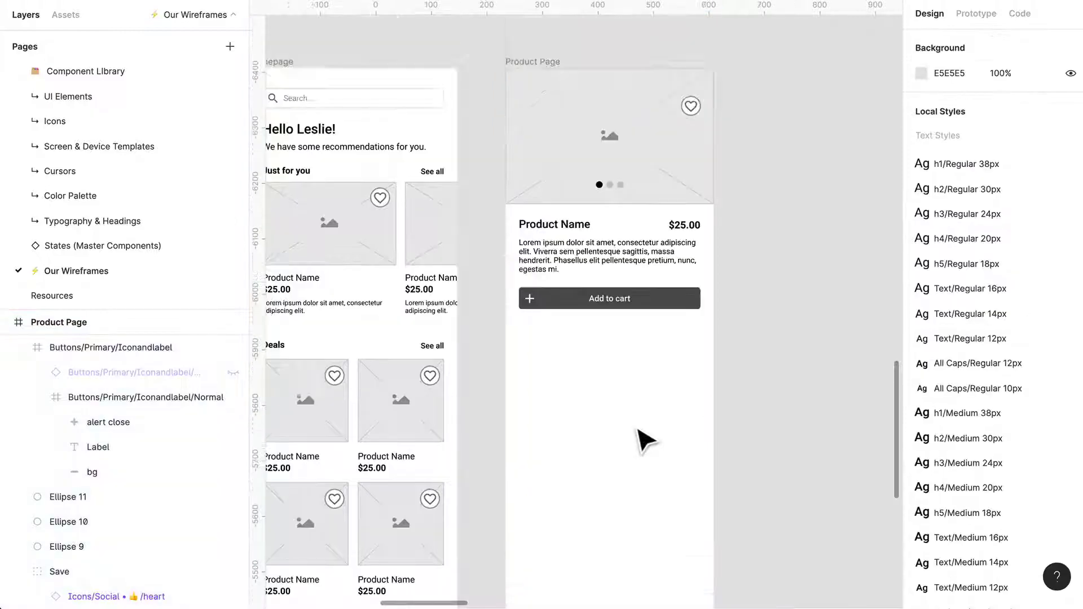
{"action": "left_click_drag", "start_coordinate": [581, 227], "coordinate": [574, 344]}
Rename the copied heading 'Reviews' and place a star icon from Assets beneath it
{"action": "double_click", "coordinate": [571, 341]}
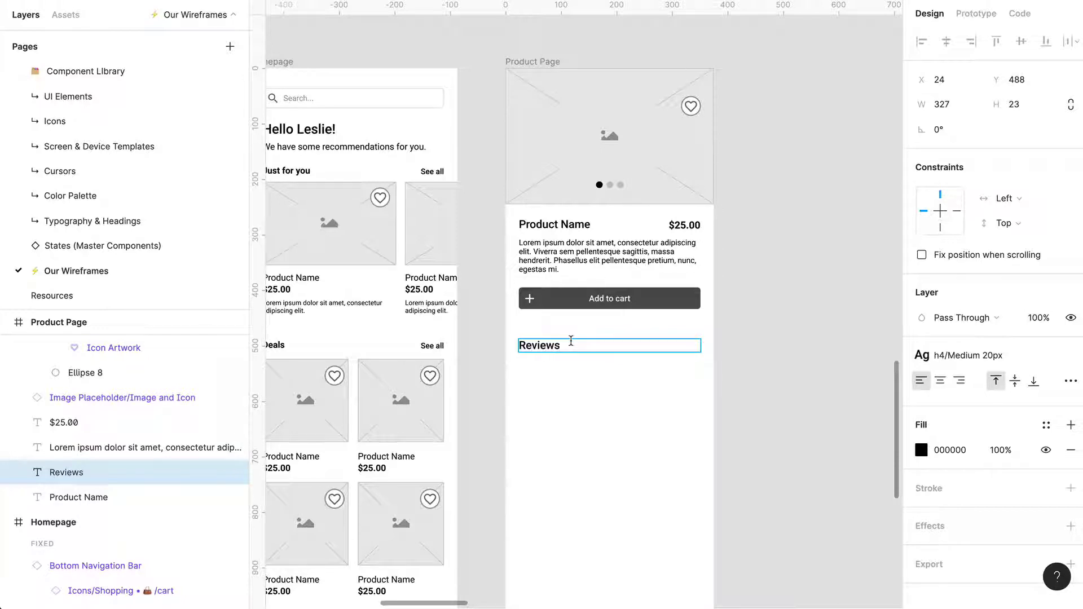
{"action": "left_click", "coordinate": [533, 437]}
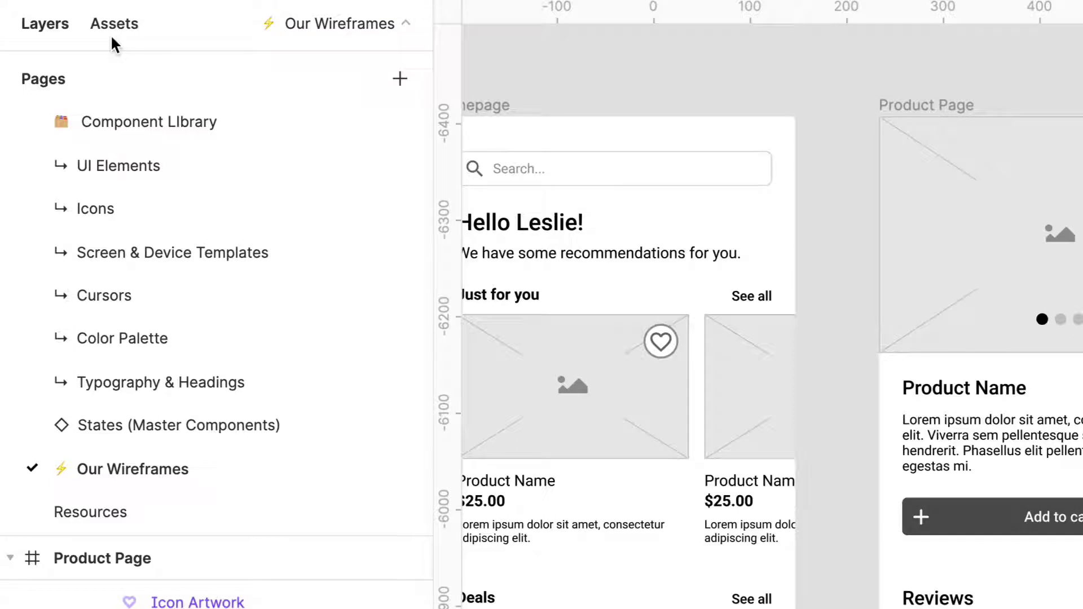
{"action": "left_click", "coordinate": [110, 34]}
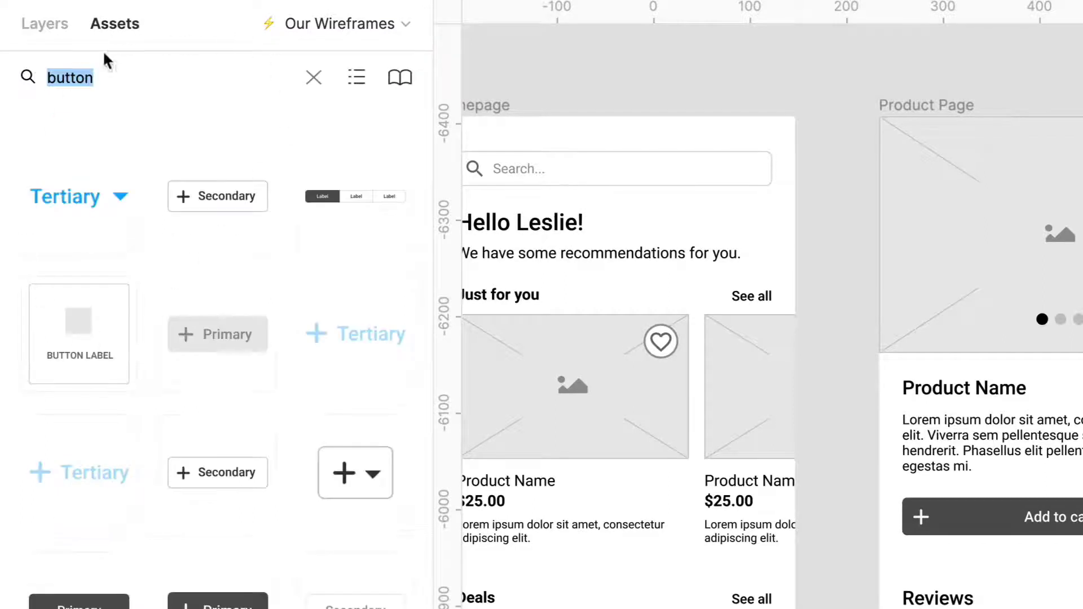
{"action": "type", "text": "star"}
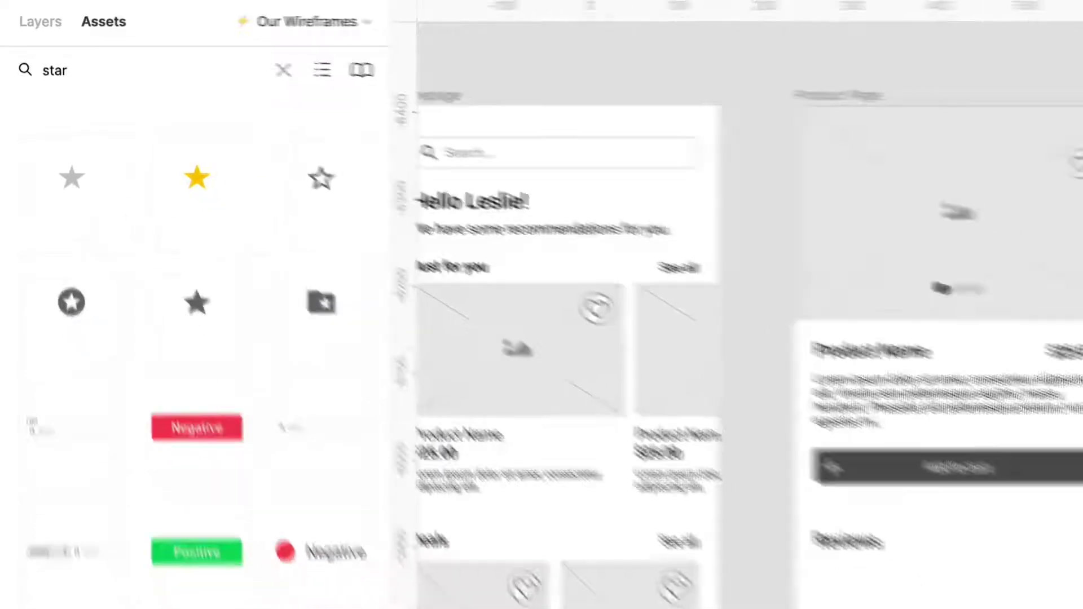
{"action": "left_click_drag", "start_coordinate": [81, 201], "coordinate": [622, 512]}
{"action": "left_click_drag", "start_coordinate": [223, 256], "coordinate": [63, 135]}
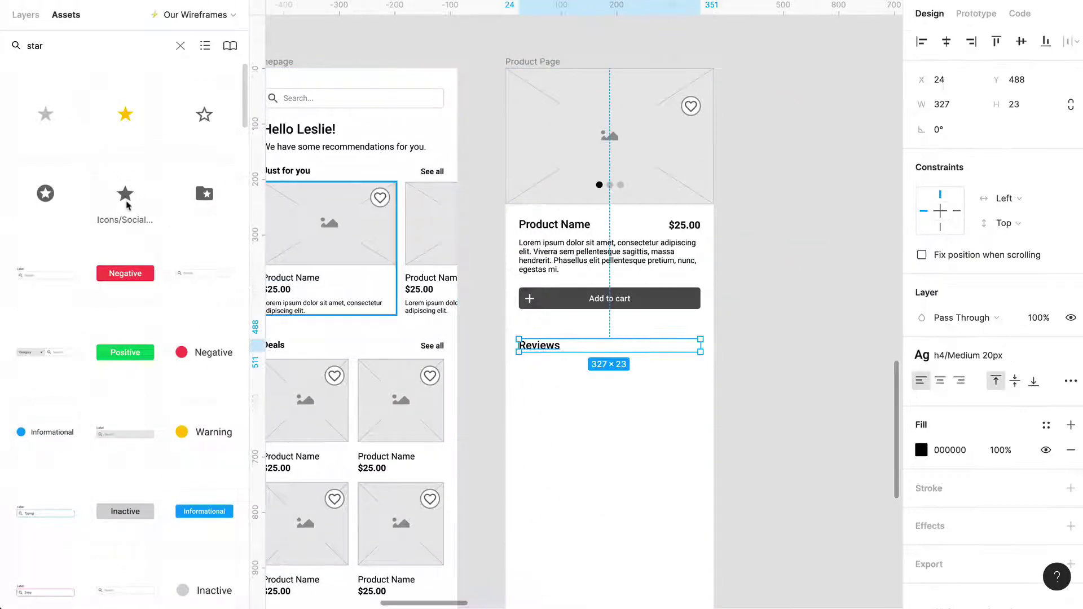
{"action": "left_click_drag", "start_coordinate": [128, 206], "coordinate": [559, 394]}
{"action": "scroll", "coordinate": [567, 389], "scroll_direction": "up", "scroll_amount": 5}
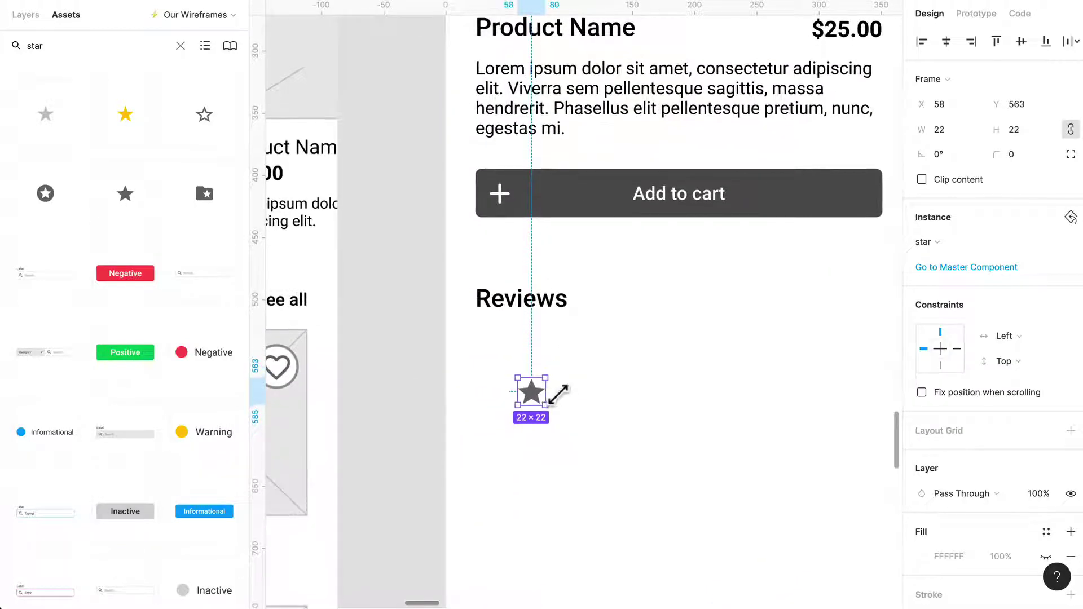
Detach and ungroup the star, delete its overlay layers, and position it under Reviews
{"action": "key", "text": "alt+super+b"}
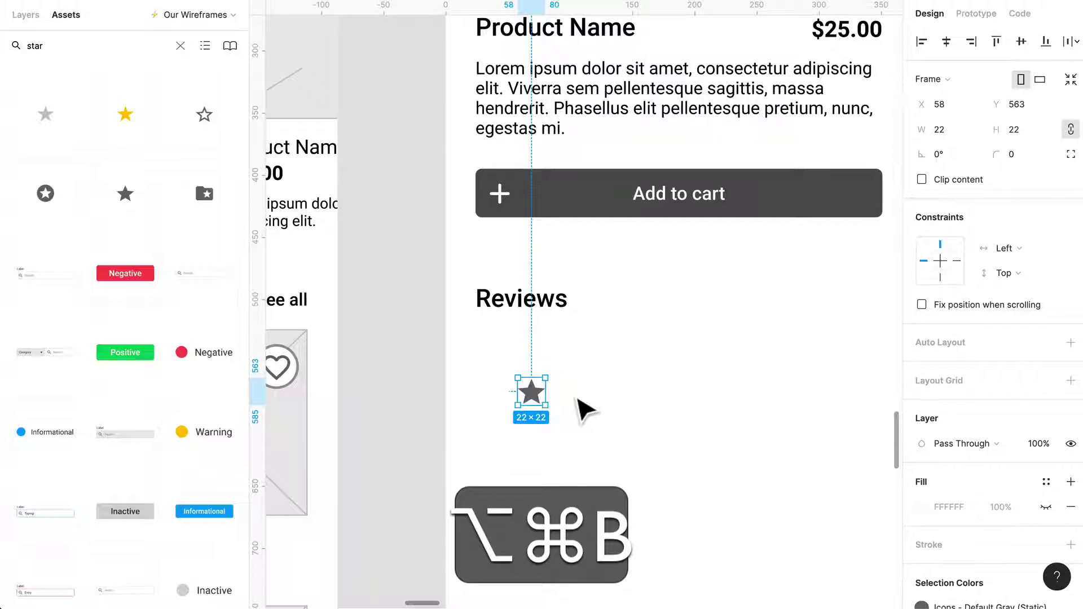
{"action": "left_click", "coordinate": [585, 408]}
{"action": "left_click_drag", "start_coordinate": [533, 396], "coordinate": [539, 383]}
{"action": "key", "text": "shift+super+g"}
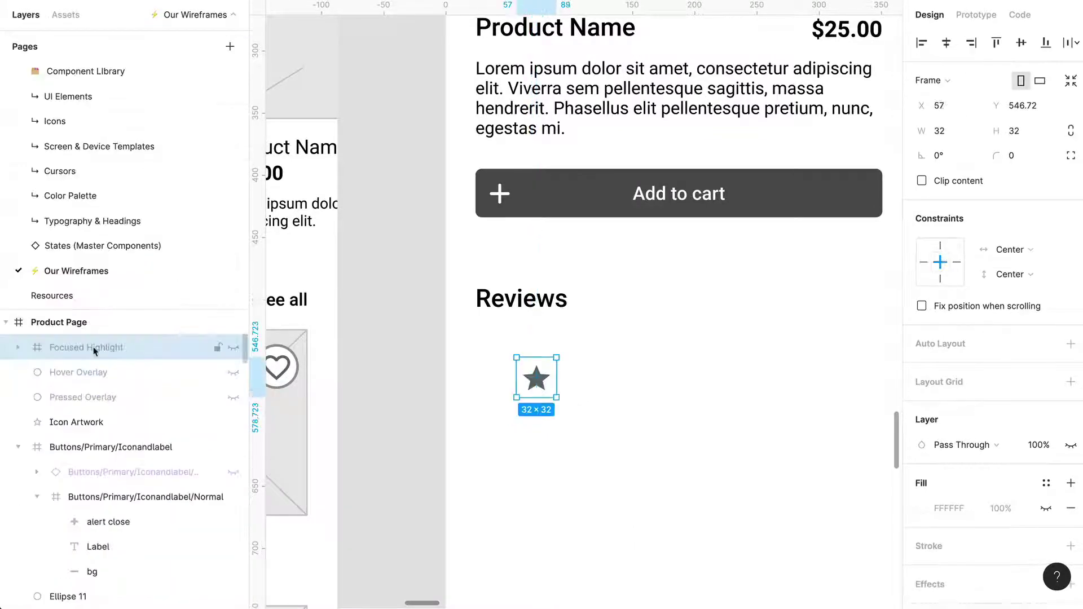
{"action": "left_click", "coordinate": [96, 398], "text": "shift"}
{"action": "right_click", "coordinate": [101, 394]}
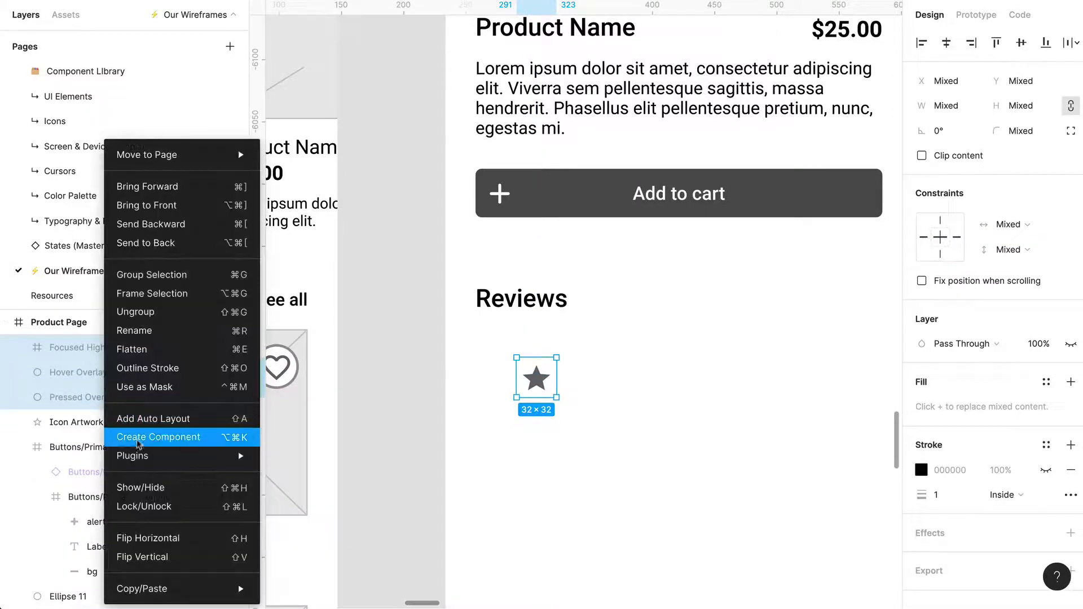
{"action": "left_click", "coordinate": [83, 385]}
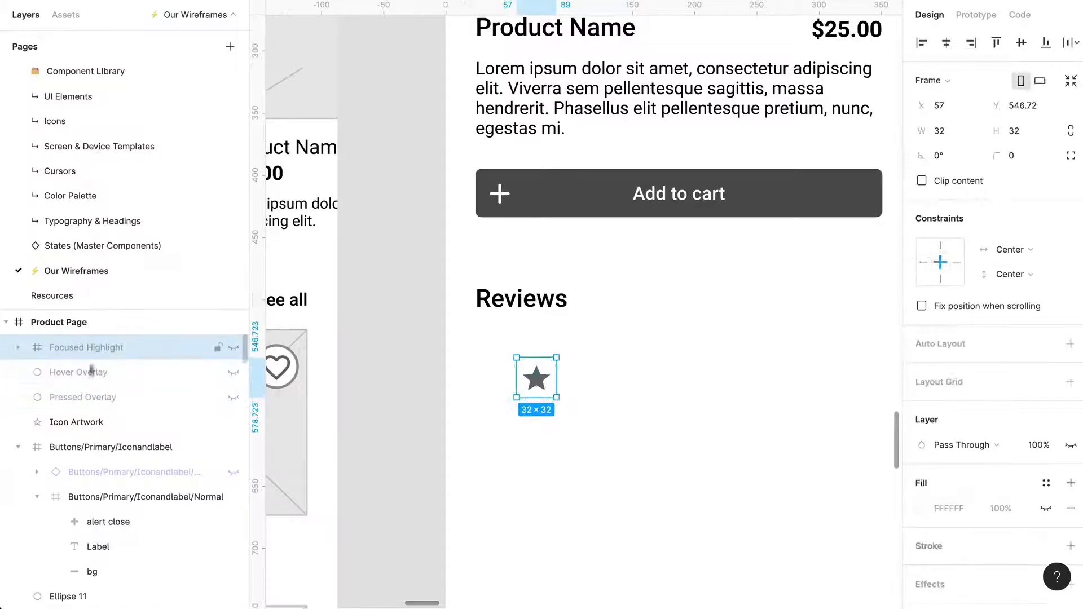
{"action": "key", "text": "Delete"}
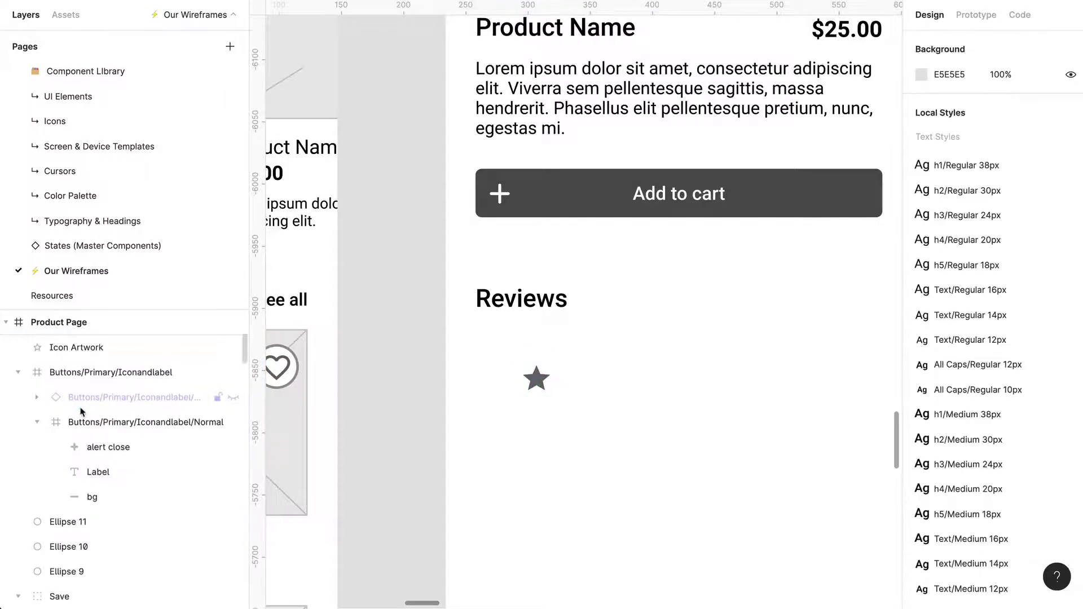
{"action": "left_click_drag", "start_coordinate": [539, 388], "coordinate": [512, 364]}
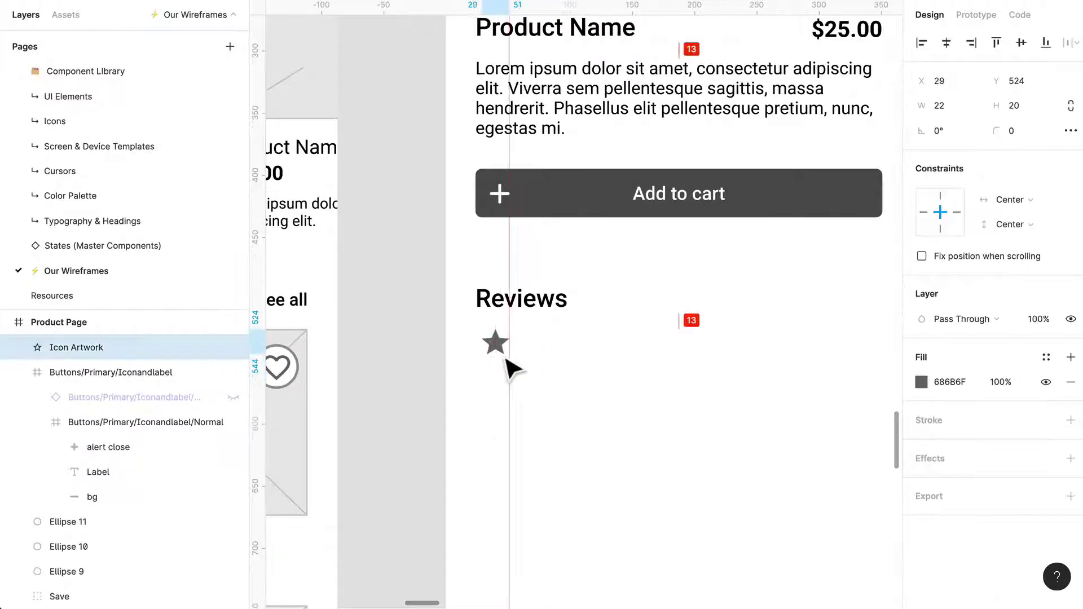
{"action": "mouse_move", "coordinate": [511, 370]}
{"action": "left_mouse_down"}
{"action": "mouse_move", "coordinate": [496, 350]}
{"action": "mouse_move", "coordinate": [491, 375]}
{"action": "mouse_move", "coordinate": [514, 376]}
{"action": "left_mouse_up"}
Duplicate the star into a row of five and group them as 'Review'
{"action": "key", "text": "ctrl+d"}
{"action": "key", "text": "ctrl+d"}
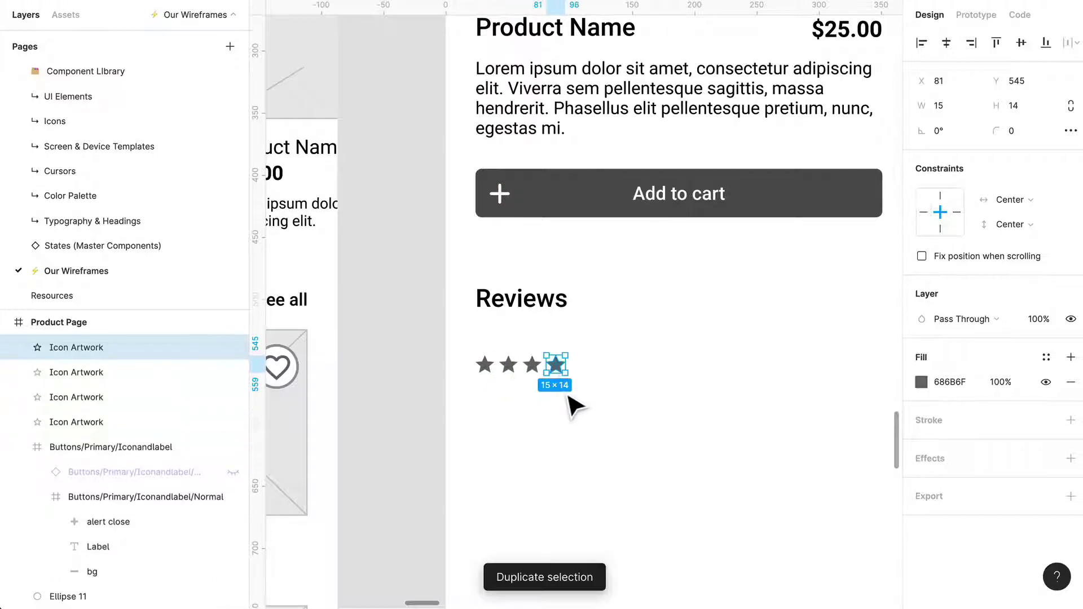
{"action": "key", "text": "ctrl+d"}
{"action": "left_click", "coordinate": [631, 406]}
{"action": "key", "text": "ctrl+a"}
{"action": "key", "text": "Escape"}
{"action": "left_click_drag", "start_coordinate": [636, 406], "coordinate": [491, 367]}
{"action": "key", "text": "ctrl+g"}
{"action": "key", "text": "ctrl+r"}
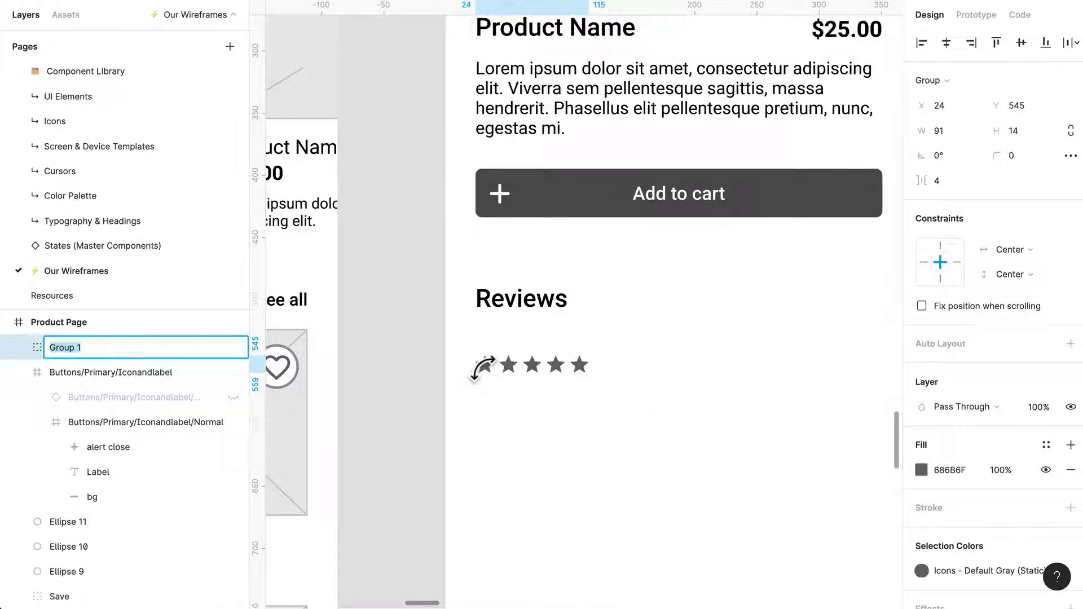
{"action": "type", "text": "Review"}
{"action": "key", "text": "Return"}
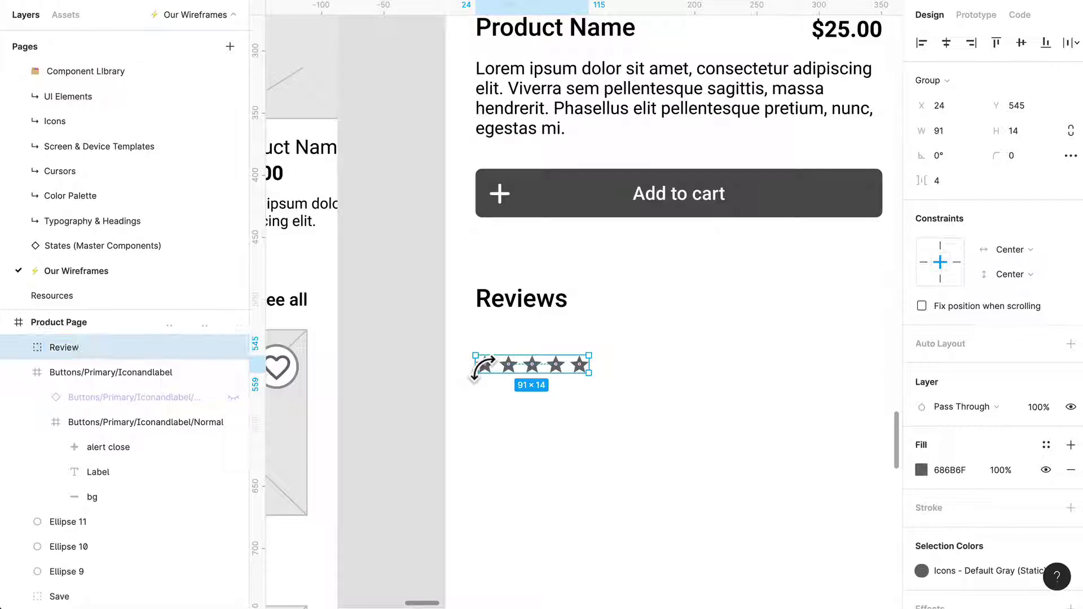
{"action": "left_click_drag", "start_coordinate": [564, 365], "coordinate": [564, 391]}
{"action": "left_click", "coordinate": [620, 370]}
{"action": "left_click", "coordinate": [580, 401]}
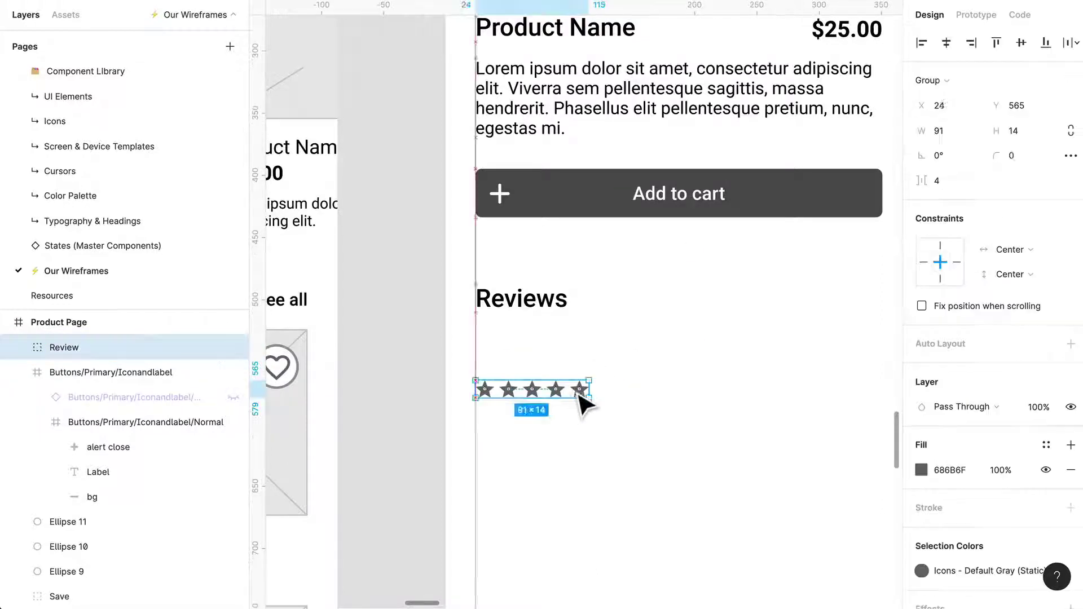
{"action": "left_click", "coordinate": [628, 350]}
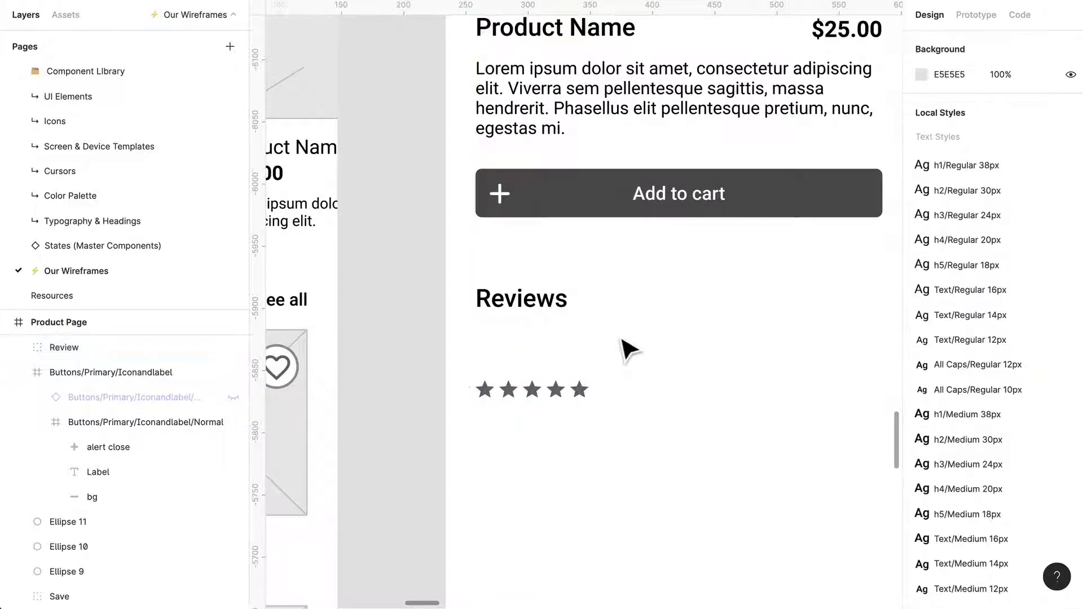
{"action": "left_click", "coordinate": [588, 385]}
Copy the Reviews heading above the stars and type the reviewer's name into it
{"action": "left_click_drag", "start_coordinate": [578, 395], "coordinate": [578, 413]}
{"action": "left_click", "coordinate": [589, 345]}
{"action": "left_click", "coordinate": [545, 305]}
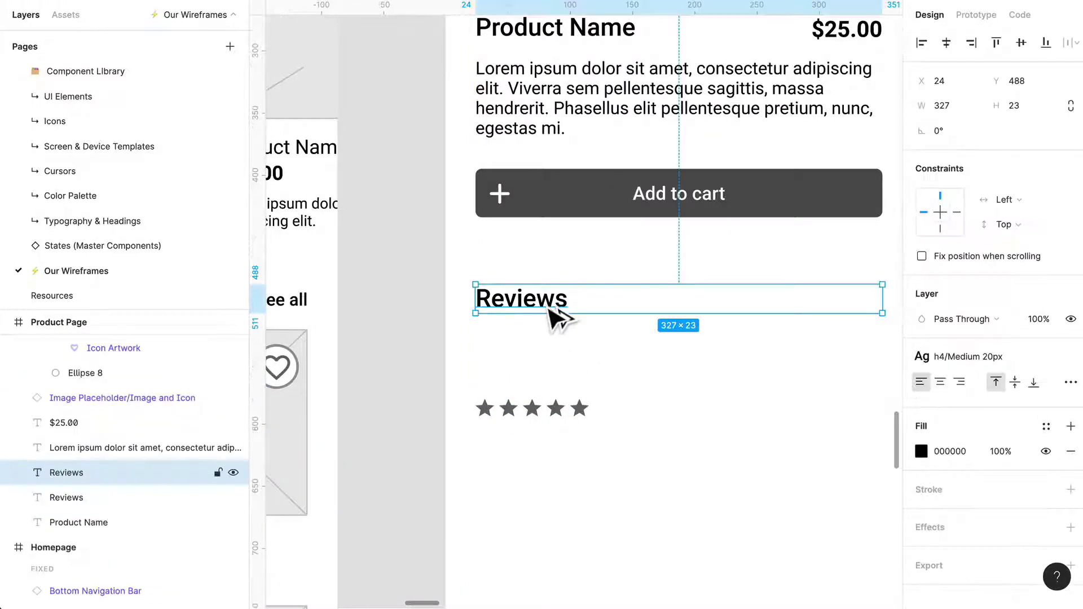
{"action": "left_click_drag", "start_coordinate": [556, 324], "coordinate": [544, 392]}
{"action": "scroll", "coordinate": [541, 389], "scroll_direction": "down", "scroll_amount": 1}
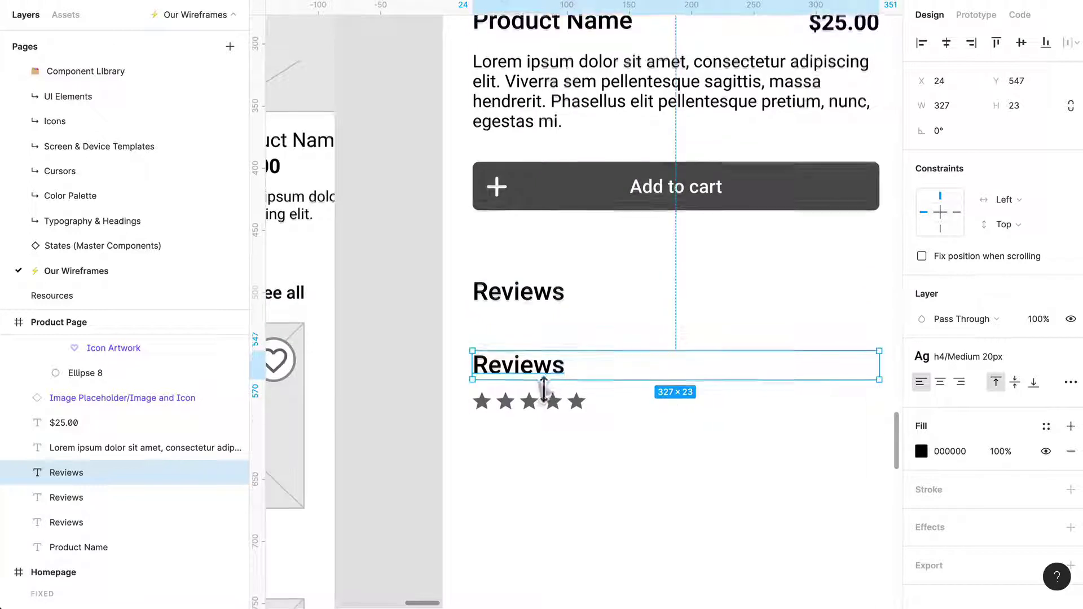
{"action": "double_click", "coordinate": [546, 390]}
{"action": "type", "text": "Jane Cooper"}
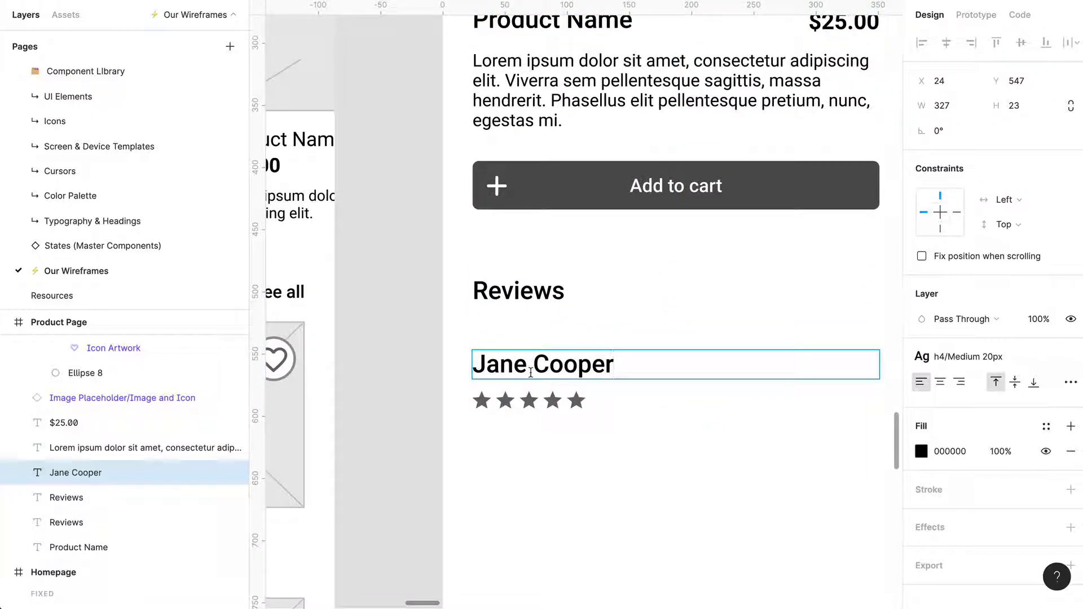
{"action": "key", "text": "Escape"}
Move the reviewer name and star row lower together
{"action": "scroll", "coordinate": [536, 367], "scroll_direction": "right", "scroll_amount": 3}
{"action": "left_click", "coordinate": [496, 431]}
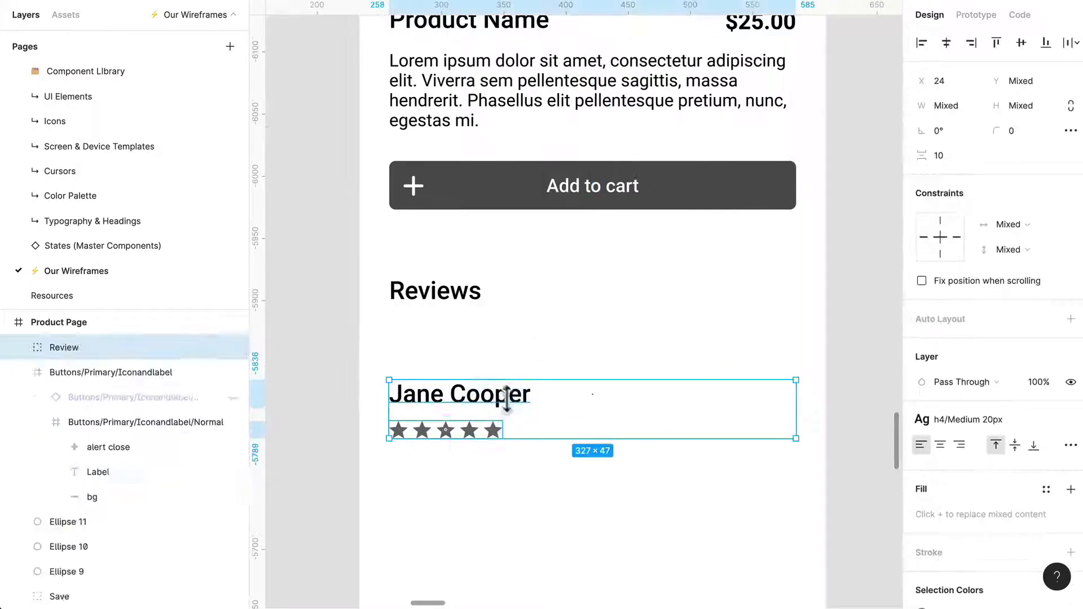
{"action": "left_click_drag", "start_coordinate": [508, 411], "coordinate": [514, 508]}
{"action": "left_click", "coordinate": [330, 99]}
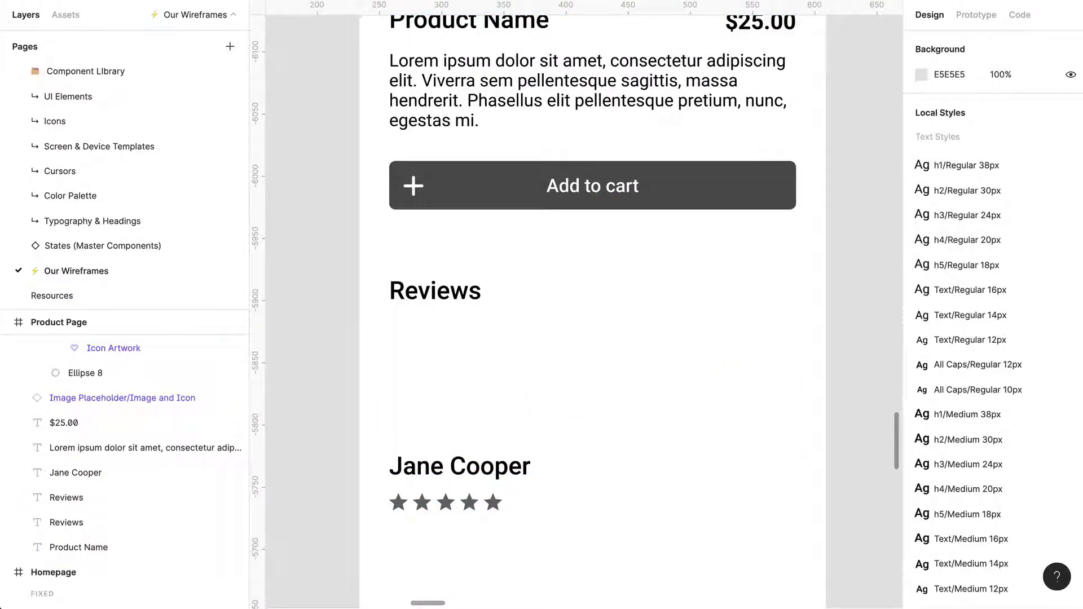
Place a Profile Avatar from Assets (search 'avat') at the left margin
{"action": "left_click", "coordinate": [510, 478]}
{"action": "left_click", "coordinate": [72, 23]}
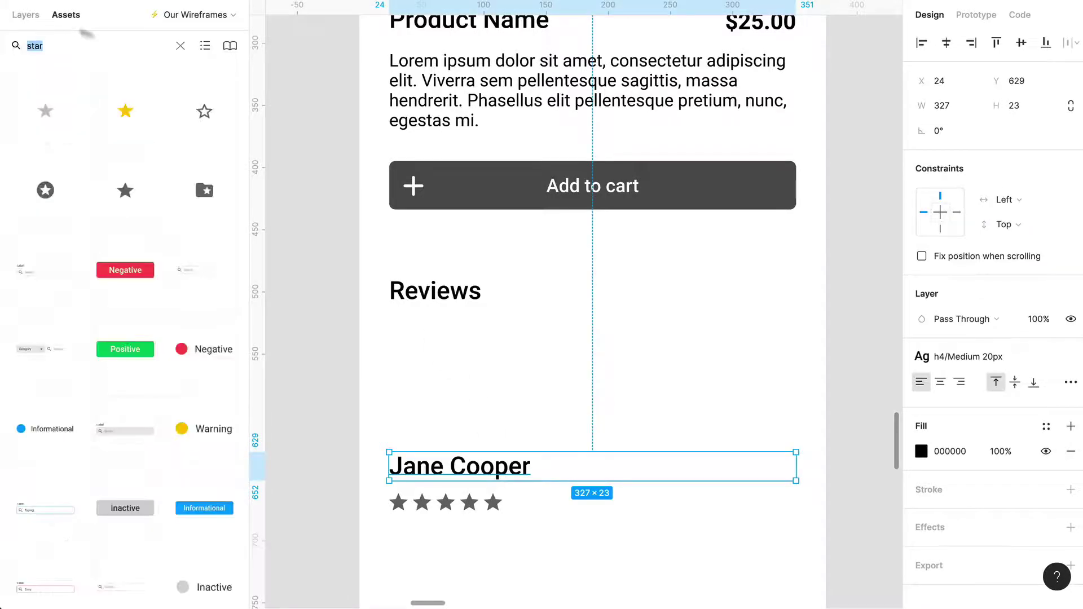
{"action": "left_click", "coordinate": [180, 46]}
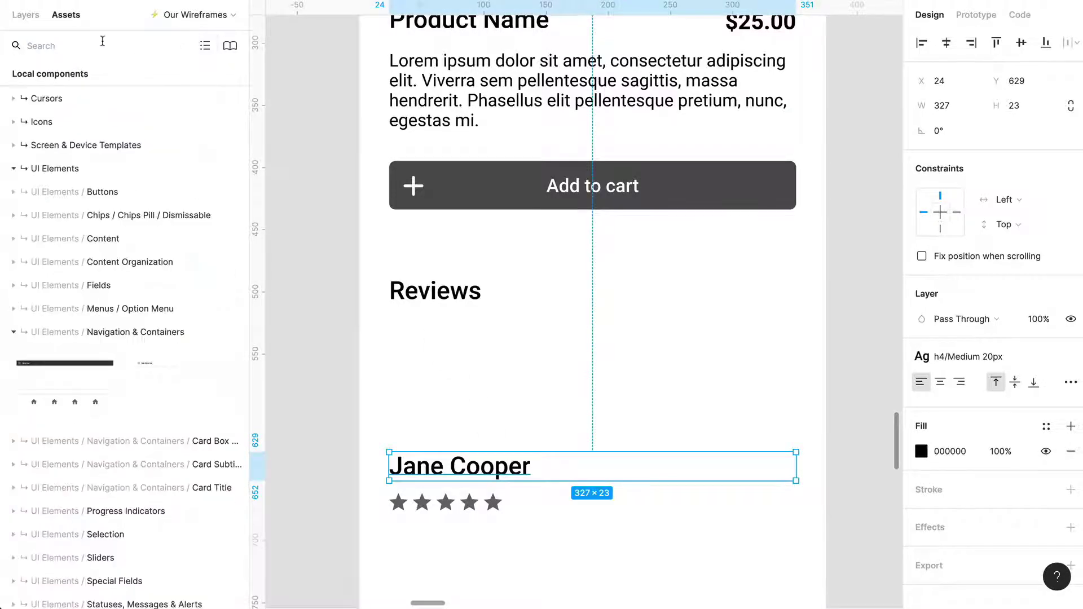
{"action": "type", "text": "avat"}
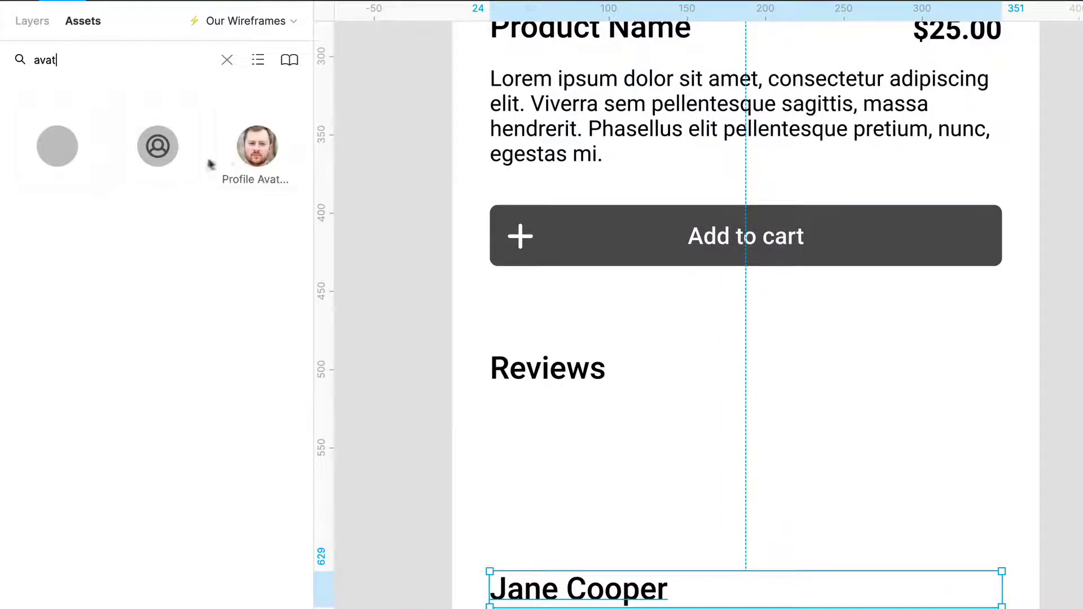
{"action": "left_click_drag", "start_coordinate": [158, 158], "coordinate": [553, 522]}
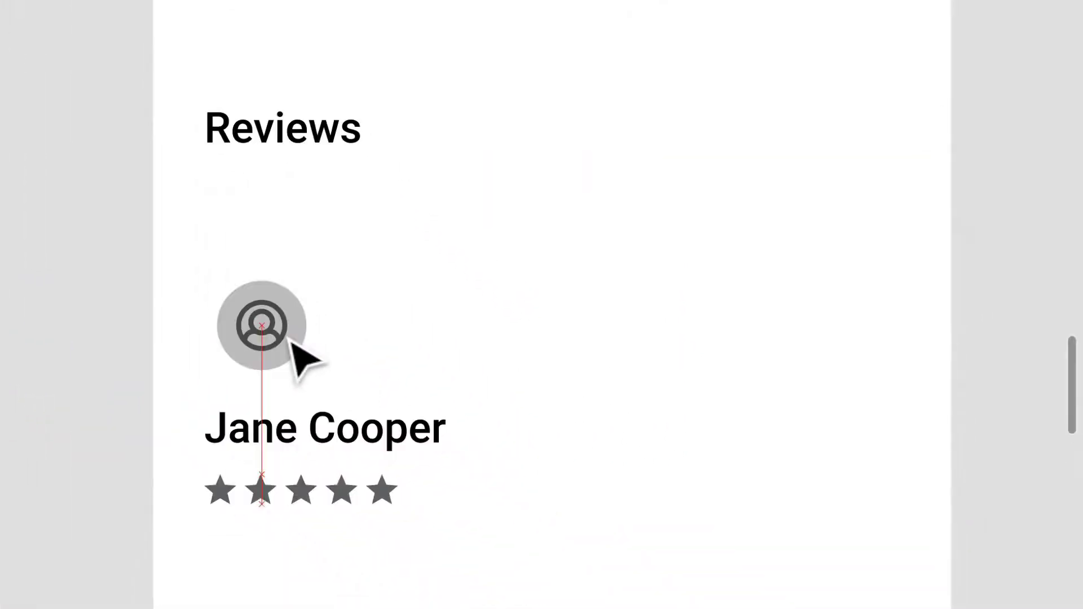
{"action": "left_click_drag", "start_coordinate": [289, 340], "coordinate": [277, 338]}
Put the reviewer name beside the avatar, narrowed to about 160 wide, with stars beneath it
{"action": "left_click_drag", "start_coordinate": [316, 442], "coordinate": [448, 353]}
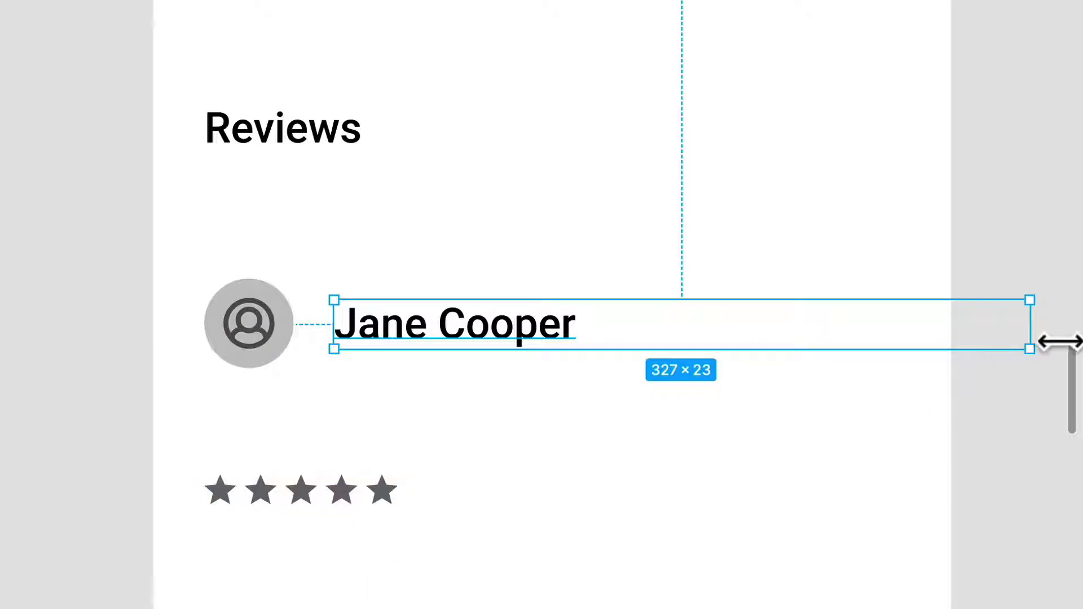
{"action": "left_click_drag", "start_coordinate": [1055, 343], "coordinate": [699, 322]}
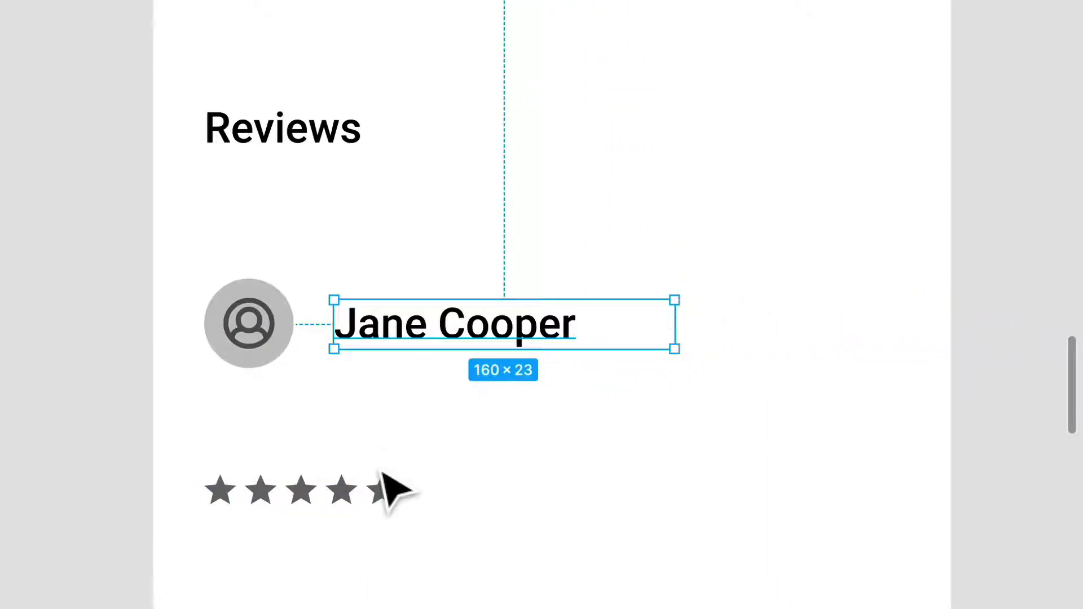
{"action": "left_click_drag", "start_coordinate": [374, 504], "coordinate": [512, 333]}
{"action": "left_click", "coordinate": [702, 427]}
{"action": "scroll", "coordinate": [702, 427], "scroll_direction": "right", "scroll_amount": 2}
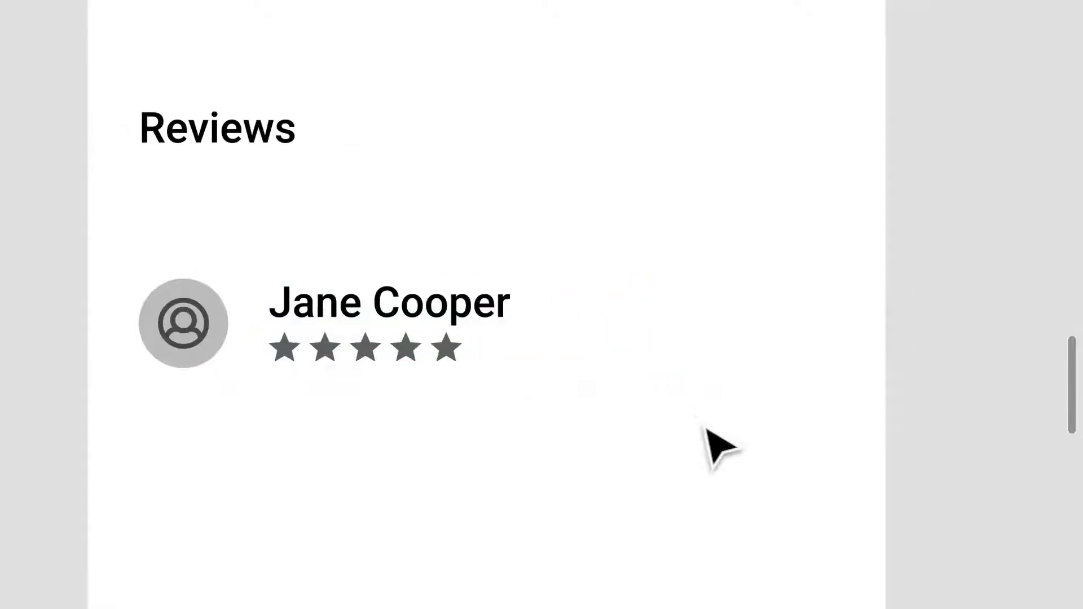
Copy the reviewer name to the right and set it to auto width
{"action": "left_click_drag", "start_coordinate": [459, 307], "coordinate": [717, 329]}
{"action": "left_click", "coordinate": [438, 314]}
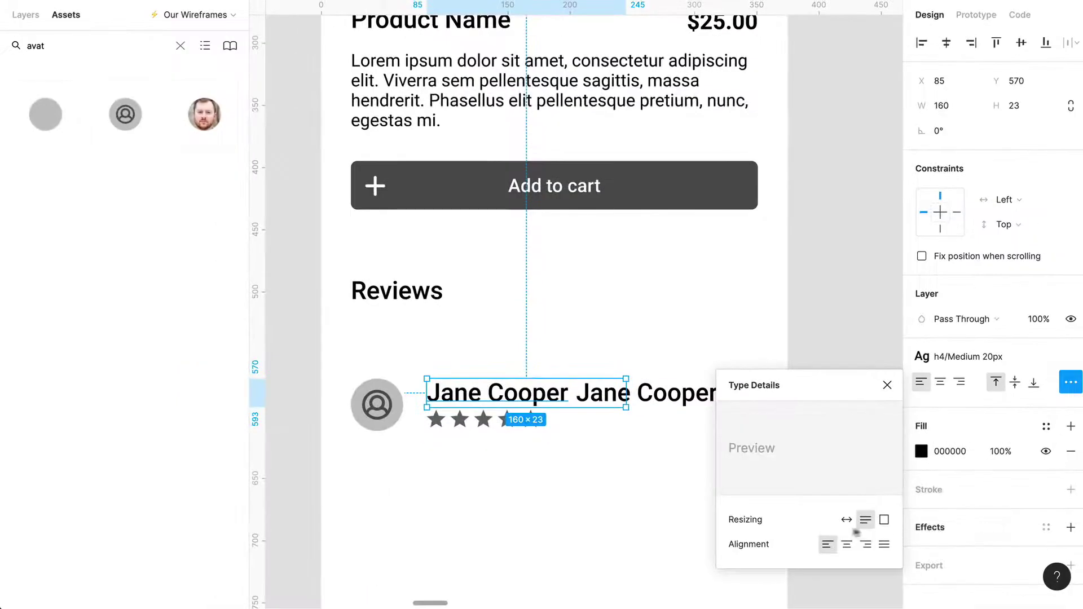
{"action": "left_click", "coordinate": [515, 506]}
{"action": "left_click_drag", "start_coordinate": [671, 409], "coordinate": [706, 428]}
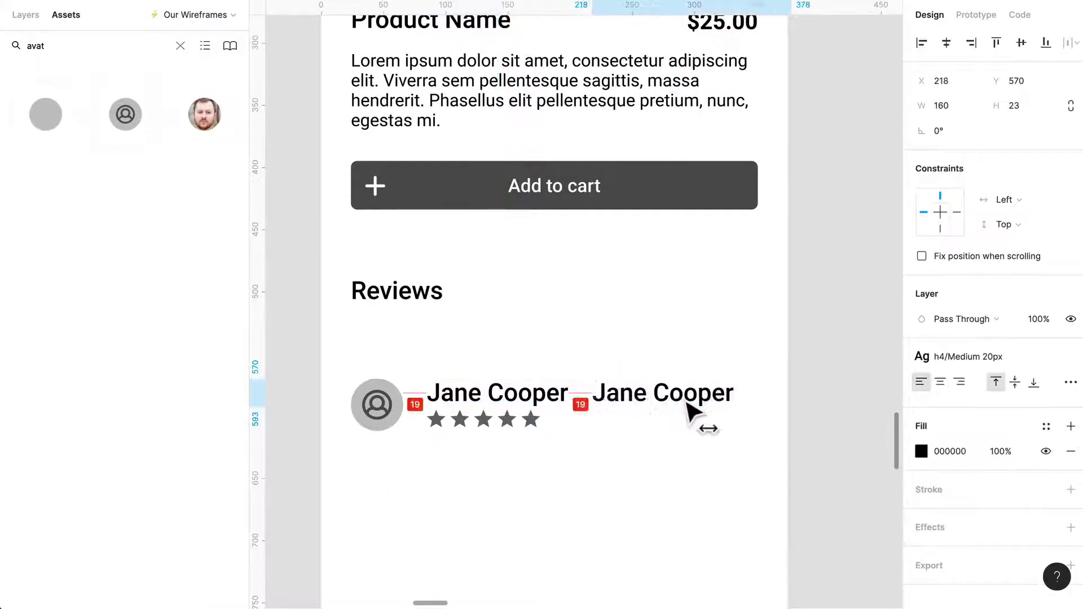
{"action": "left_click", "coordinate": [1070, 384]}
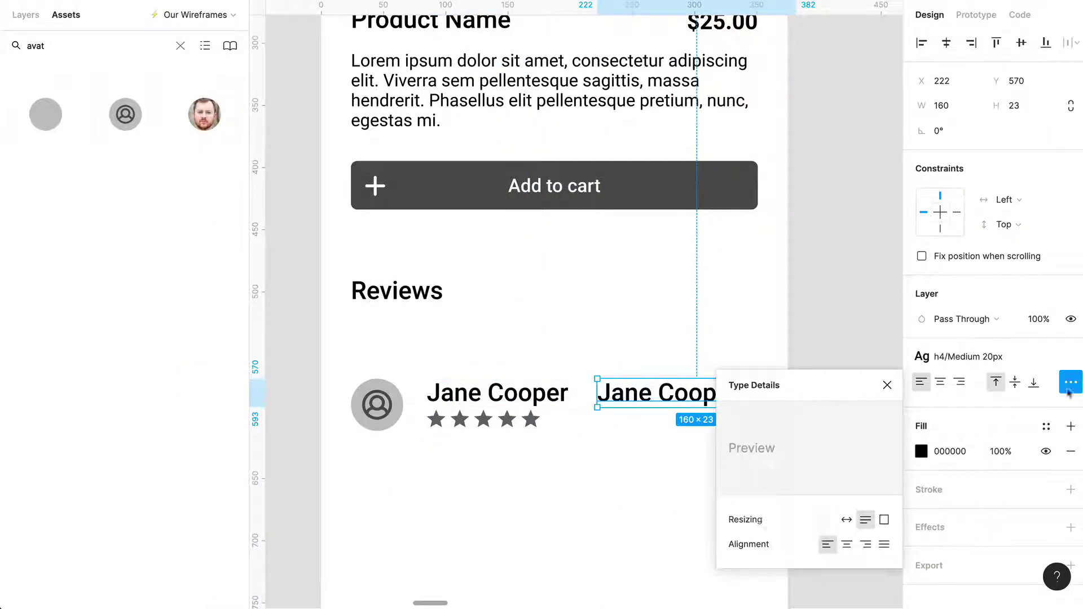
{"action": "left_click", "coordinate": [846, 519]}
{"action": "left_click", "coordinate": [634, 496]}
{"action": "left_click", "coordinate": [695, 404]}
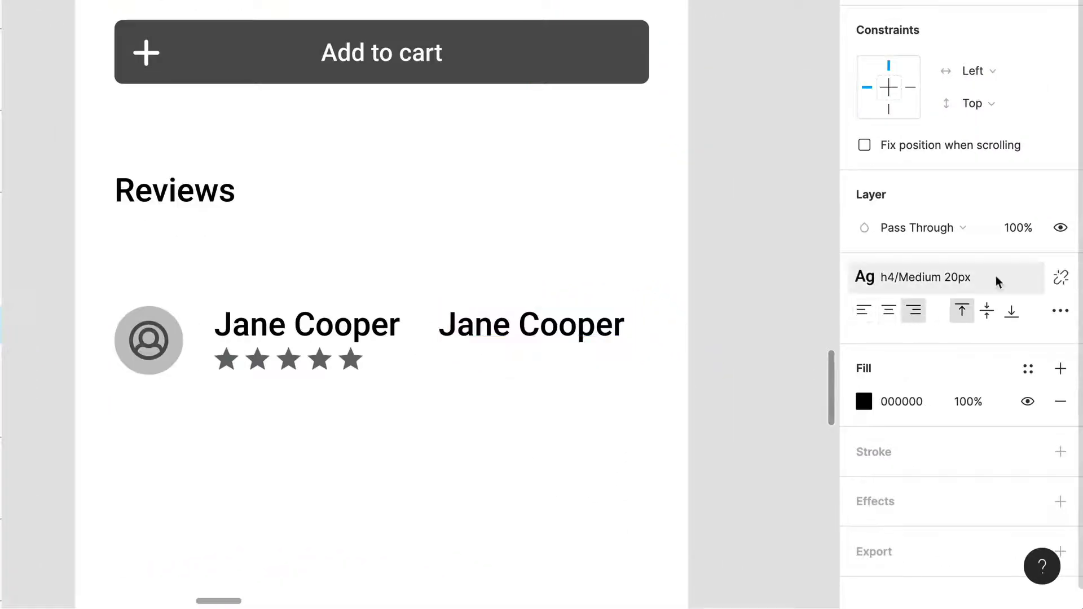
Make the copy a Regular 12px date '01/01/2020' aligned to the right margin
{"action": "left_click", "coordinate": [1023, 358]}
{"action": "scroll", "coordinate": [953, 485], "scroll_direction": "down", "scroll_amount": 2}
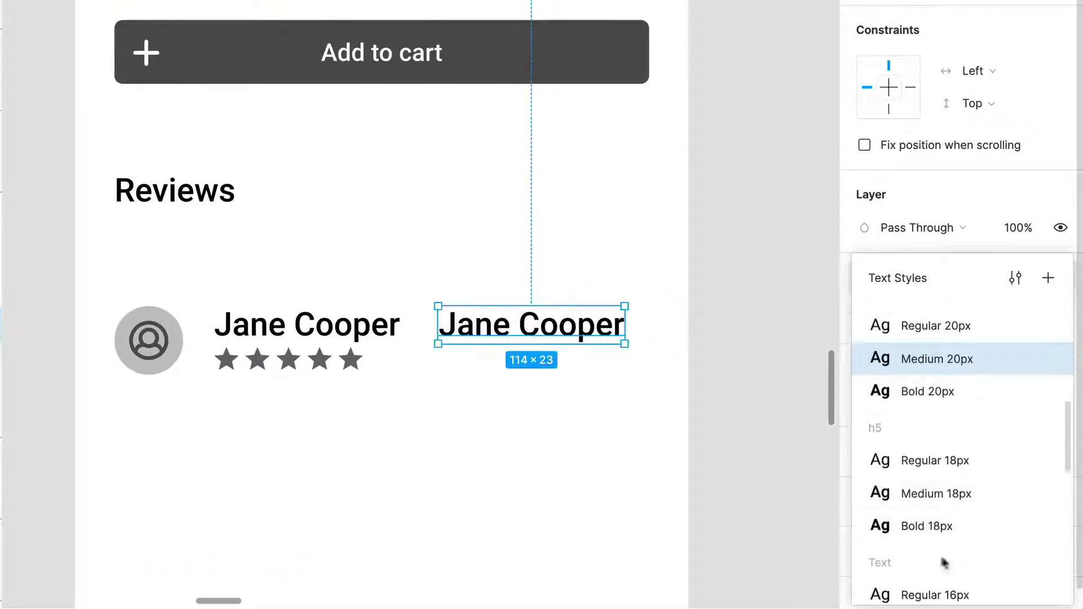
{"action": "scroll", "coordinate": [959, 526], "scroll_direction": "down", "scroll_amount": 2}
{"action": "scroll", "coordinate": [987, 495], "scroll_direction": "down", "scroll_amount": 2}
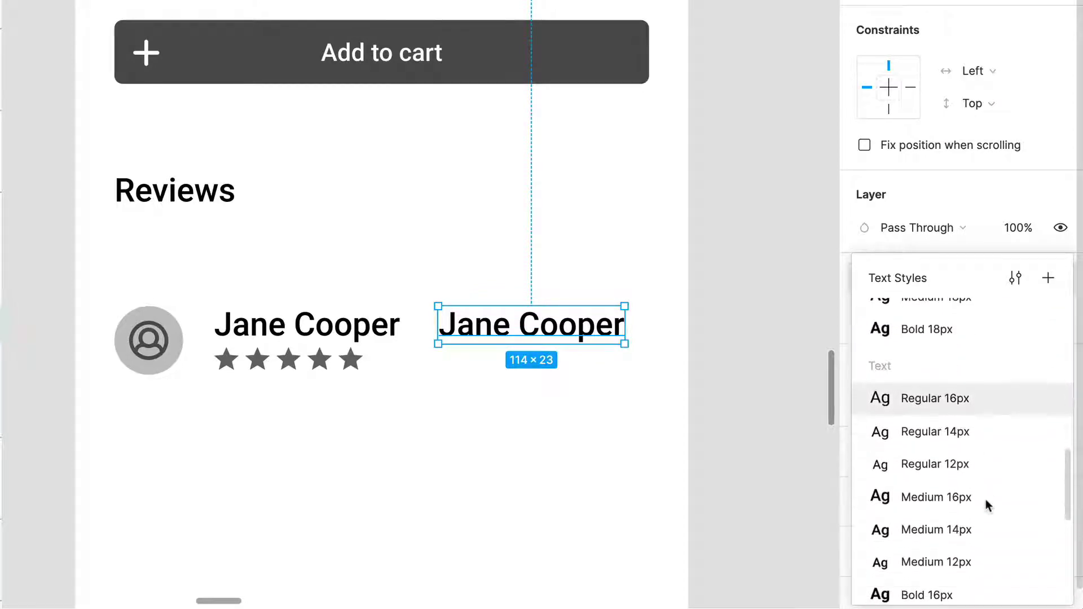
{"action": "left_click", "coordinate": [960, 463]}
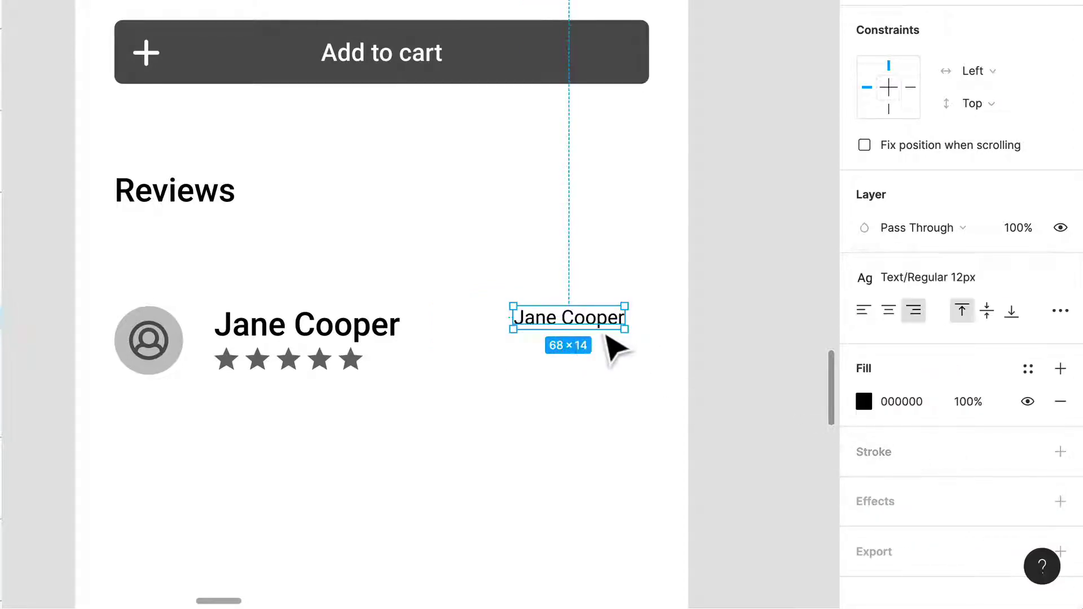
{"action": "double_click", "coordinate": [598, 324]}
{"action": "type", "text": "01/01/"}
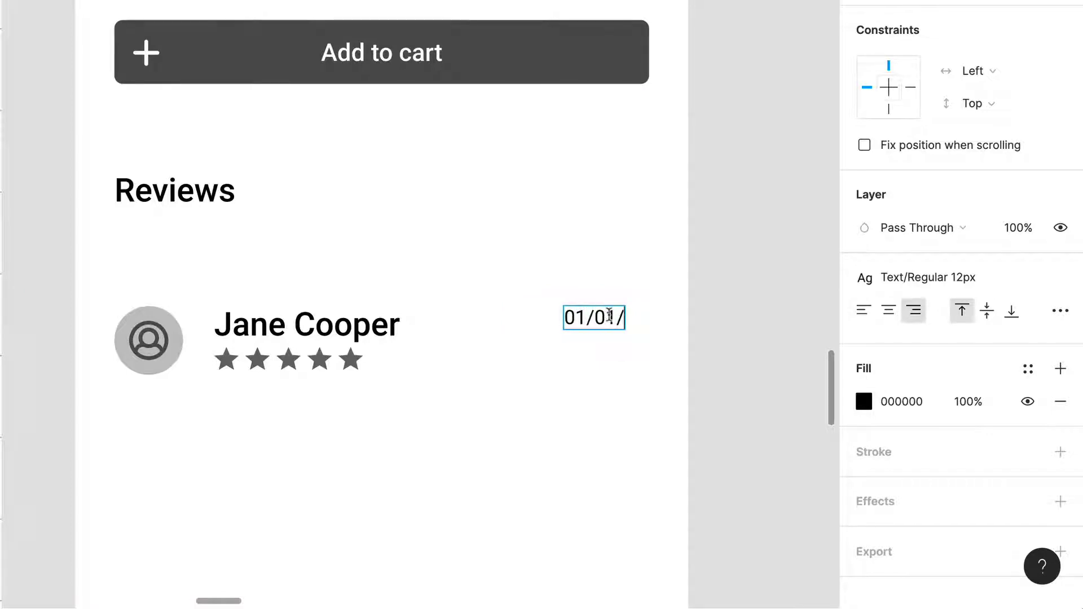
{"action": "type", "text": "2020"}
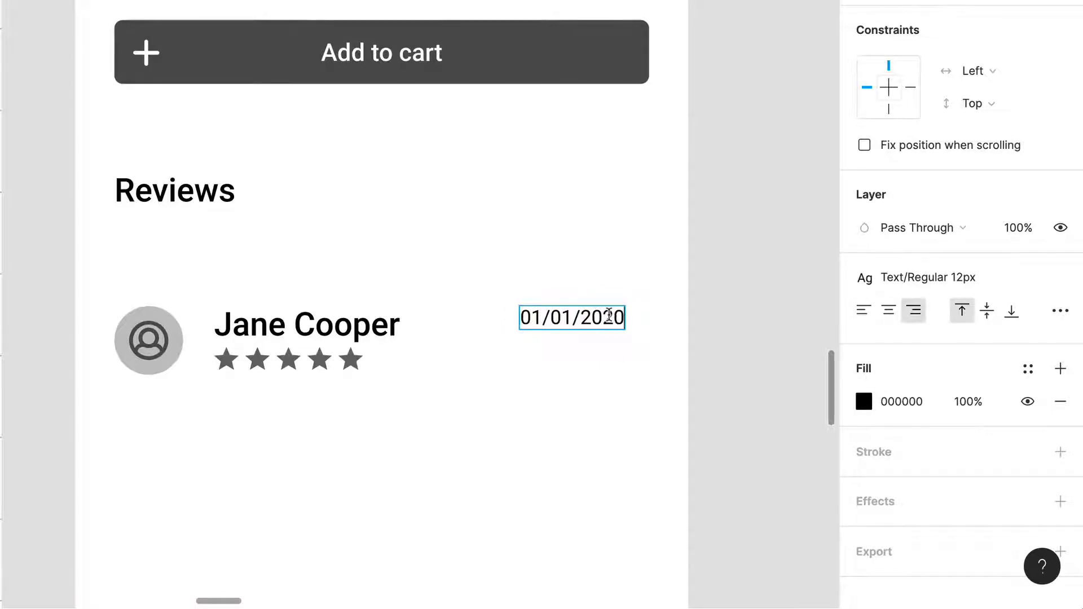
{"action": "key", "text": "Escape"}
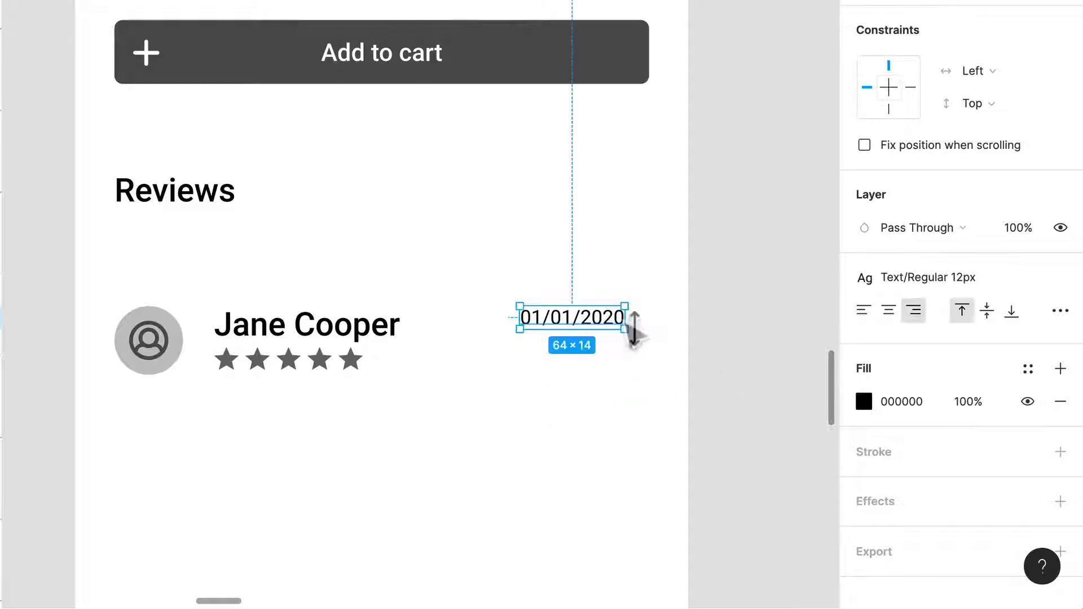
{"action": "left_click_drag", "start_coordinate": [625, 325], "coordinate": [648, 333]}
Apply the Text/Medium 16px style to the Jane Cooper reviewer name
{"action": "left_click", "coordinate": [370, 339]}
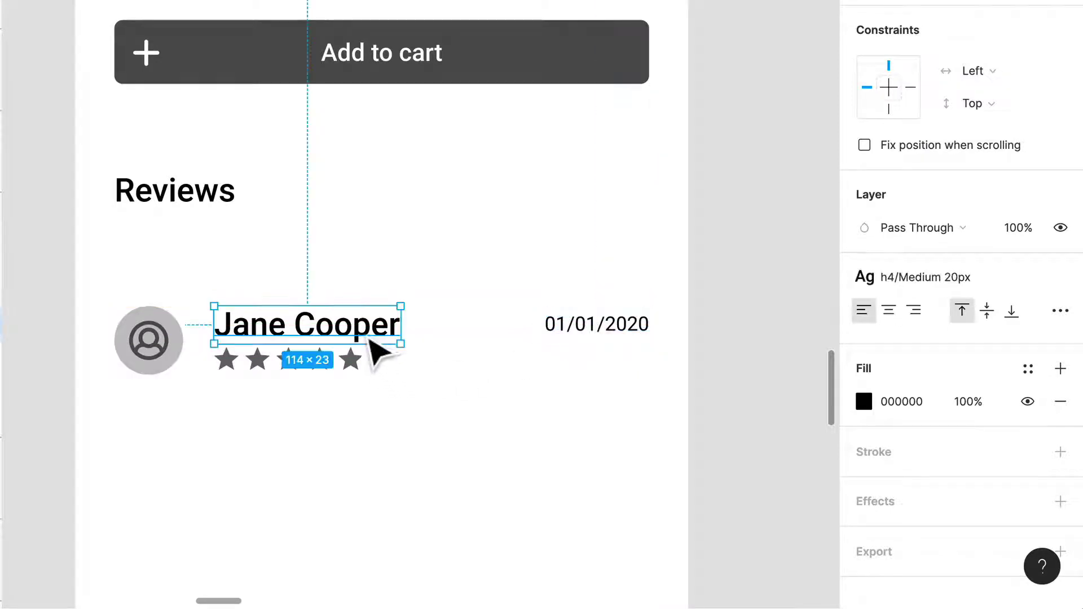
{"action": "left_click", "coordinate": [1003, 282]}
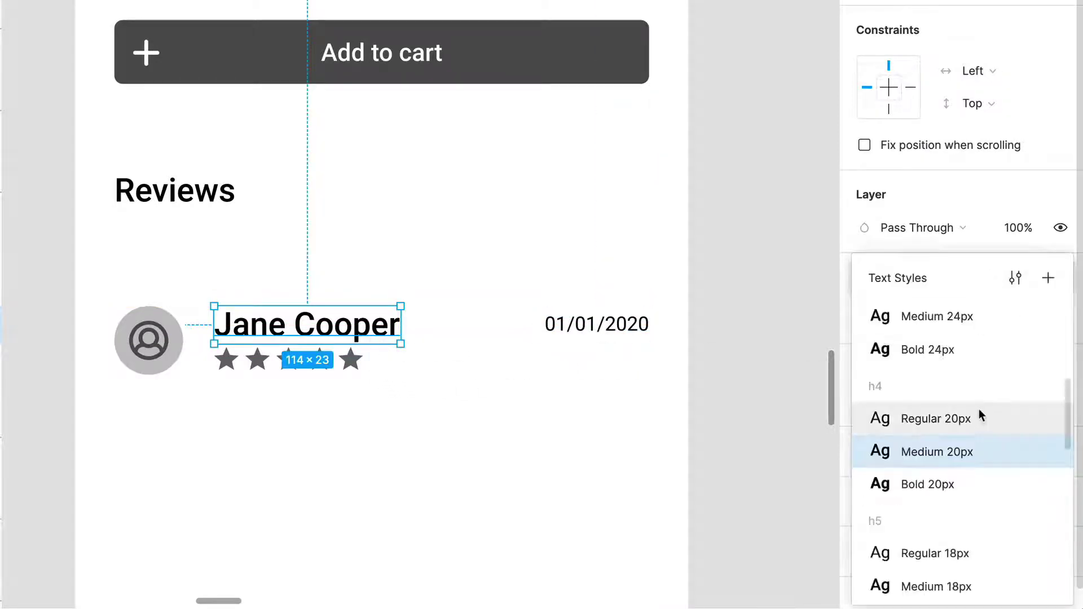
{"action": "scroll", "coordinate": [964, 414], "scroll_direction": "down", "scroll_amount": 5}
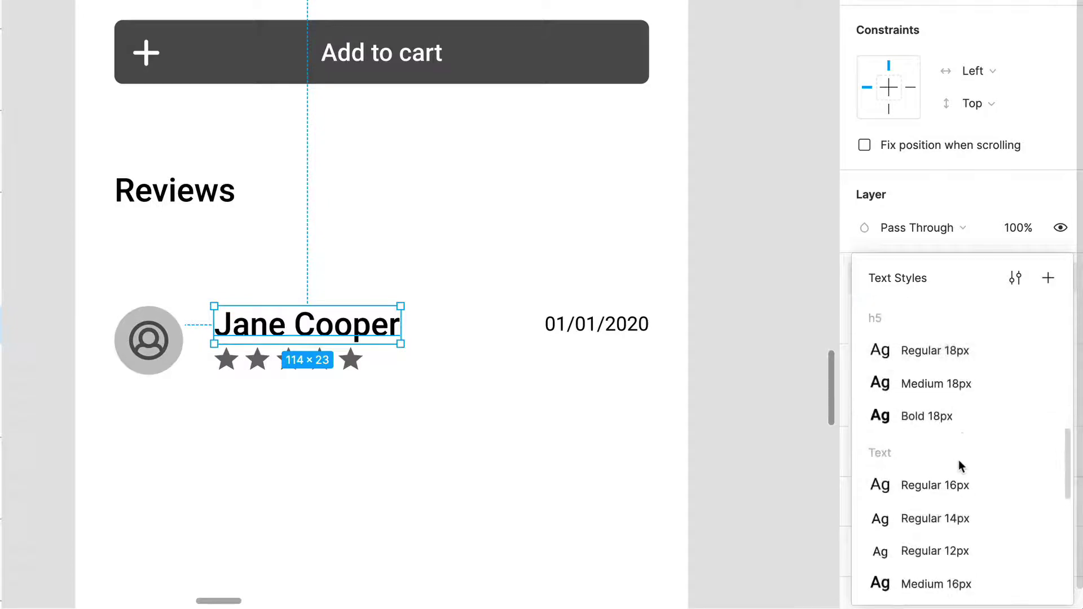
{"action": "scroll", "coordinate": [952, 425], "scroll_direction": "down", "scroll_amount": 2}
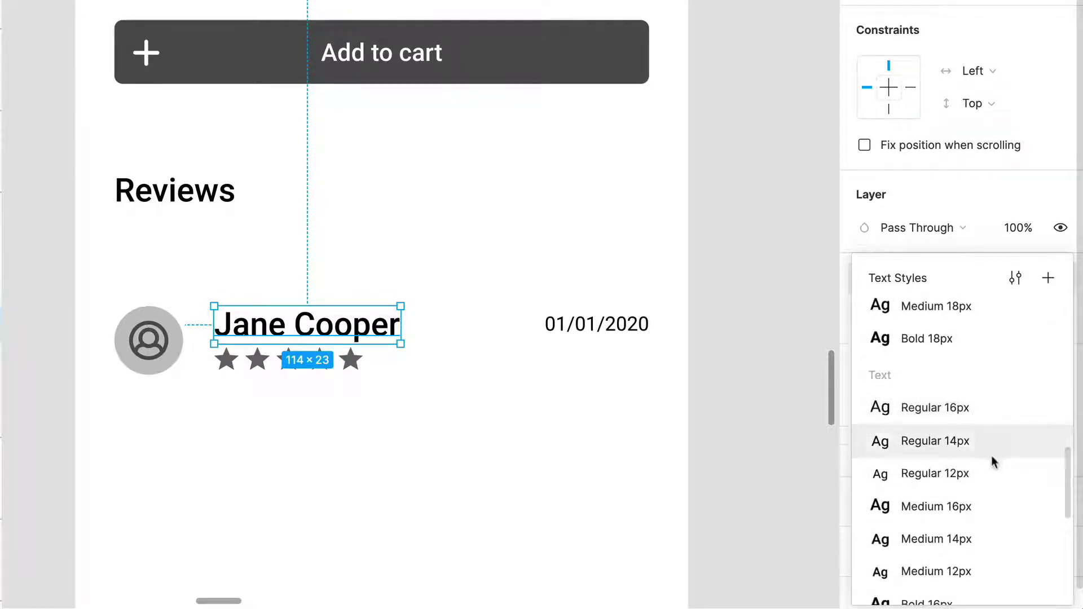
{"action": "left_click", "coordinate": [978, 513]}
Copy the name text below the avatar and stars and retype it as 'Amazing Product'
{"action": "left_click", "coordinate": [343, 366]}
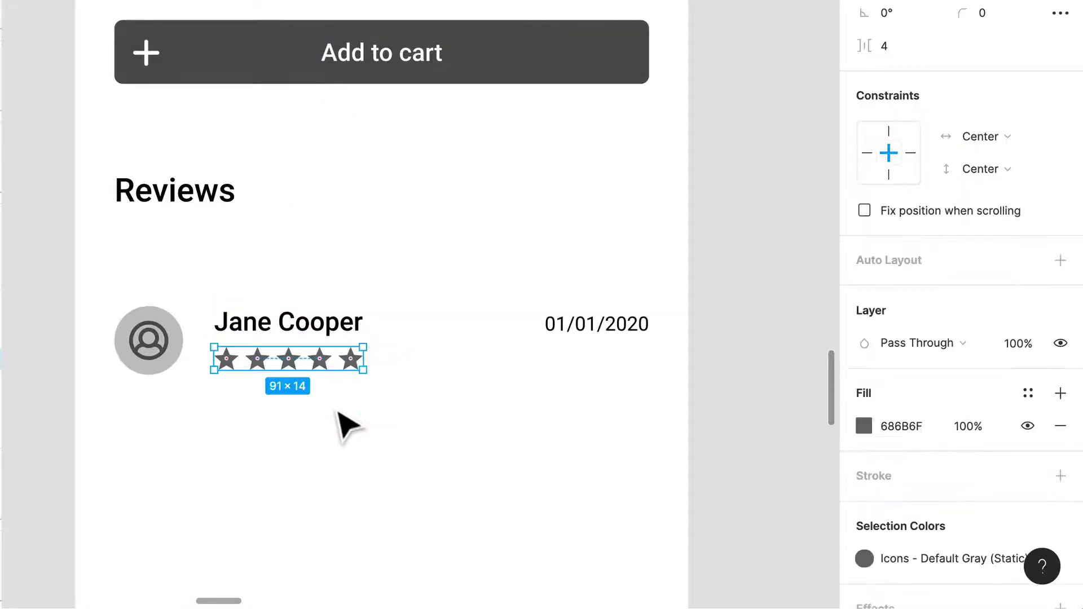
{"action": "left_click", "coordinate": [372, 443]}
{"action": "scroll", "coordinate": [367, 435], "scroll_direction": "down", "scroll_amount": 5}
{"action": "scroll", "coordinate": [367, 435], "scroll_direction": "left", "scroll_amount": 3}
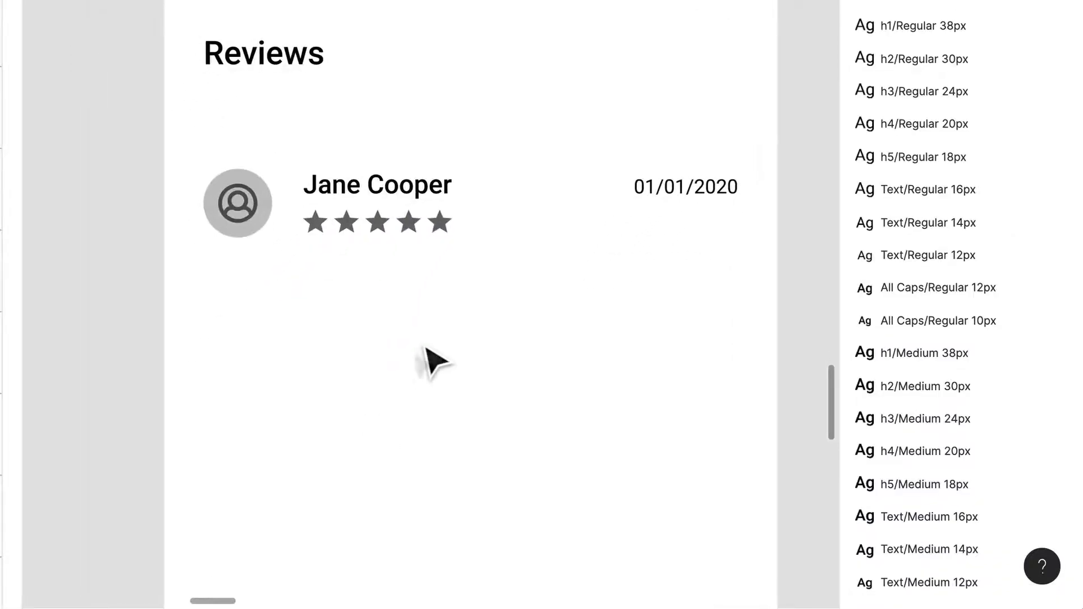
{"action": "left_click_drag", "start_coordinate": [417, 197], "coordinate": [319, 299]}
{"action": "double_click", "coordinate": [319, 292]}
{"action": "scroll", "coordinate": [327, 301], "scroll_direction": "up", "scroll_amount": 2}
{"action": "type", "text": "Amazing Product"}
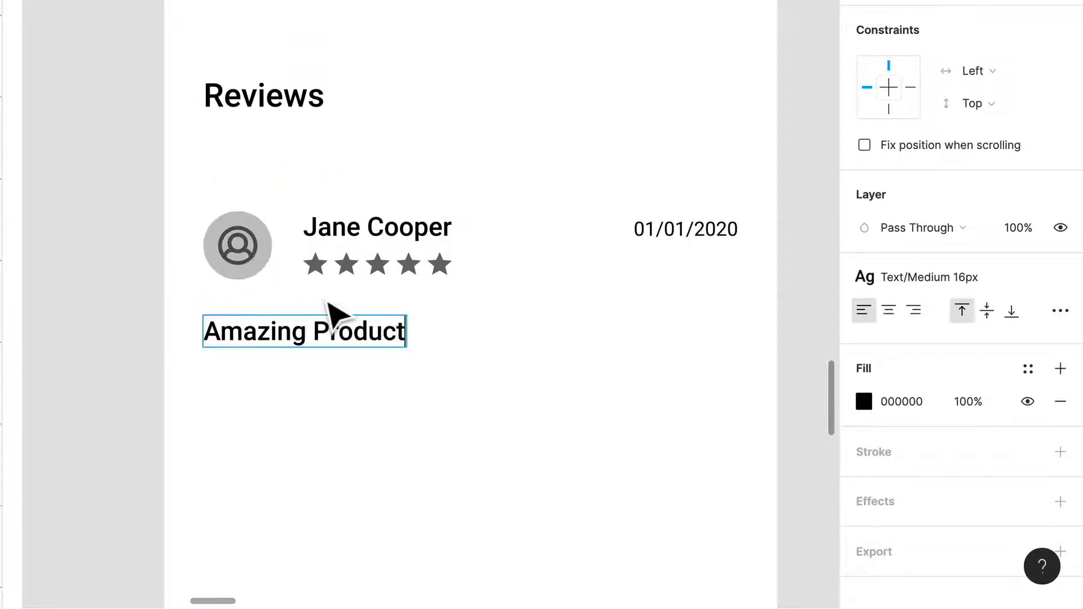
{"action": "key", "text": "Escape"}
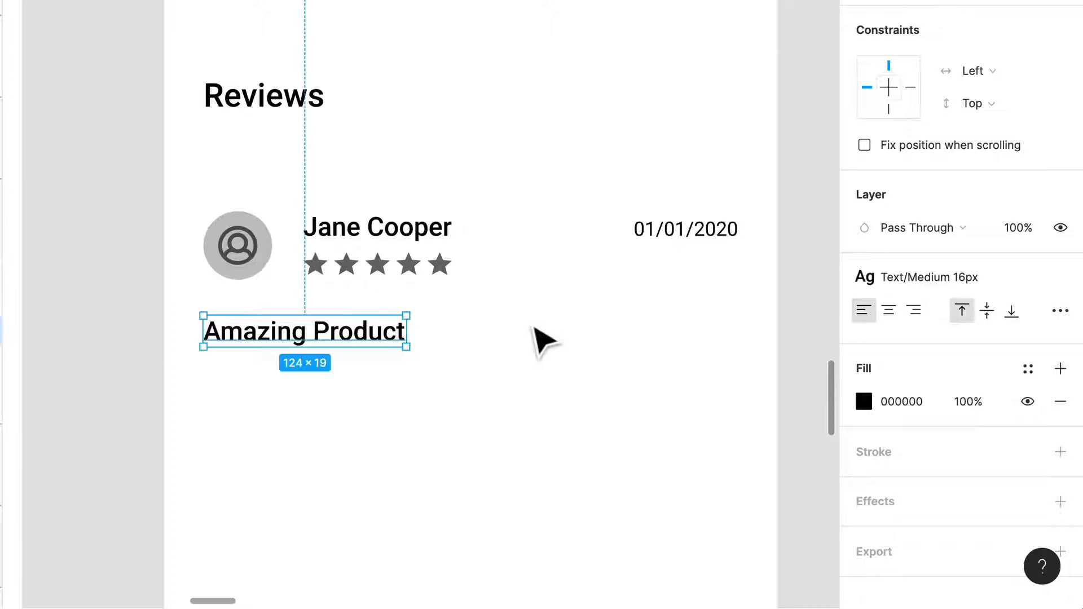
Give the title a bolder text style and set the copied paragraph to Text/Regular 12px
{"action": "left_click", "coordinate": [970, 291]}
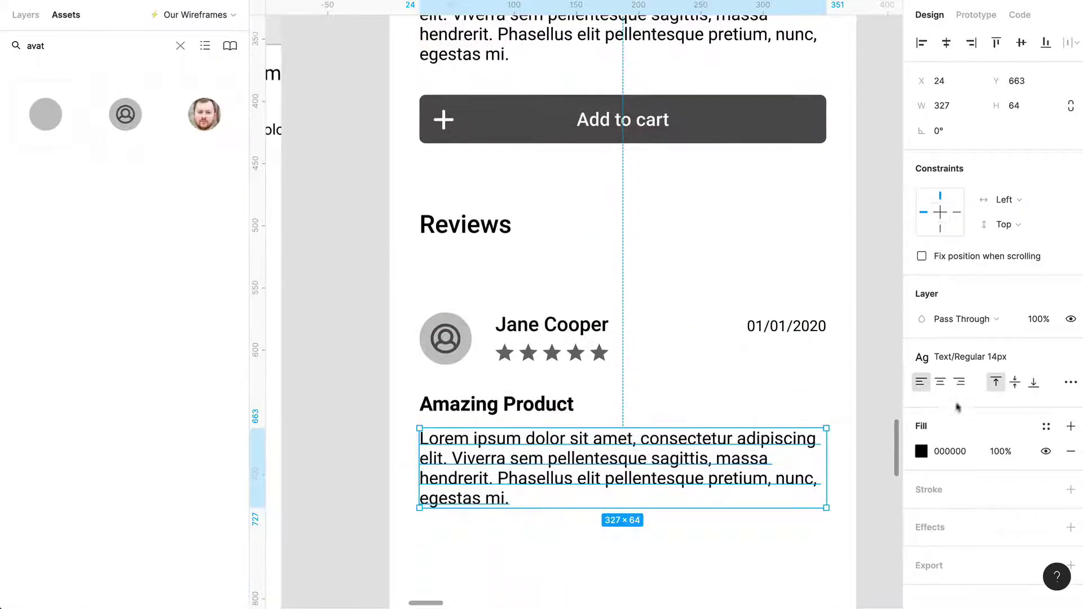
{"action": "left_click", "coordinate": [1016, 358]}
{"action": "left_click", "coordinate": [998, 515]}
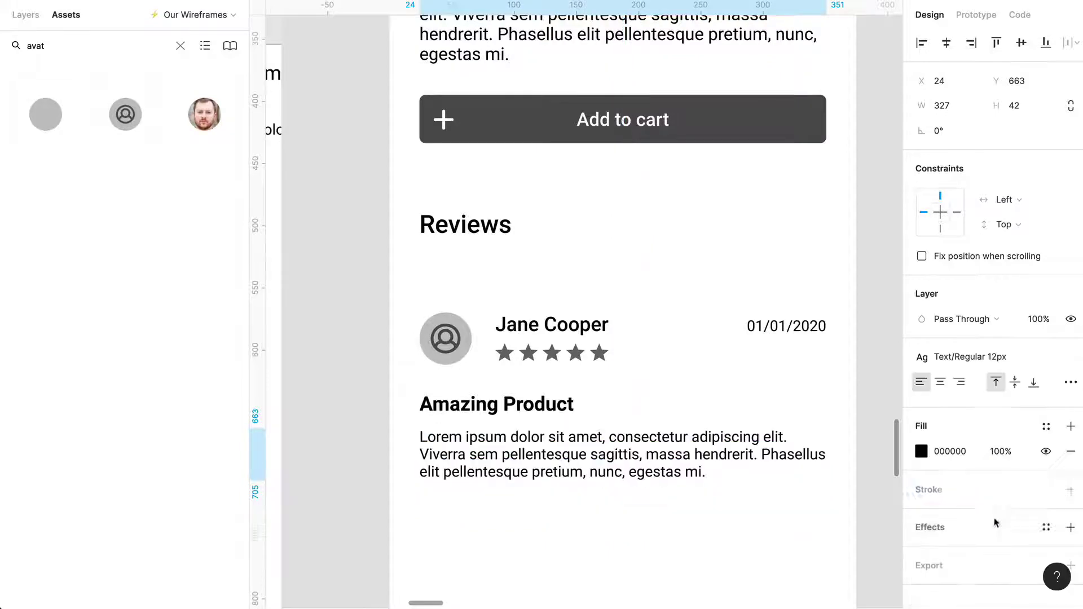
{"action": "left_click", "coordinate": [691, 540]}
{"action": "left_click", "coordinate": [813, 455]}
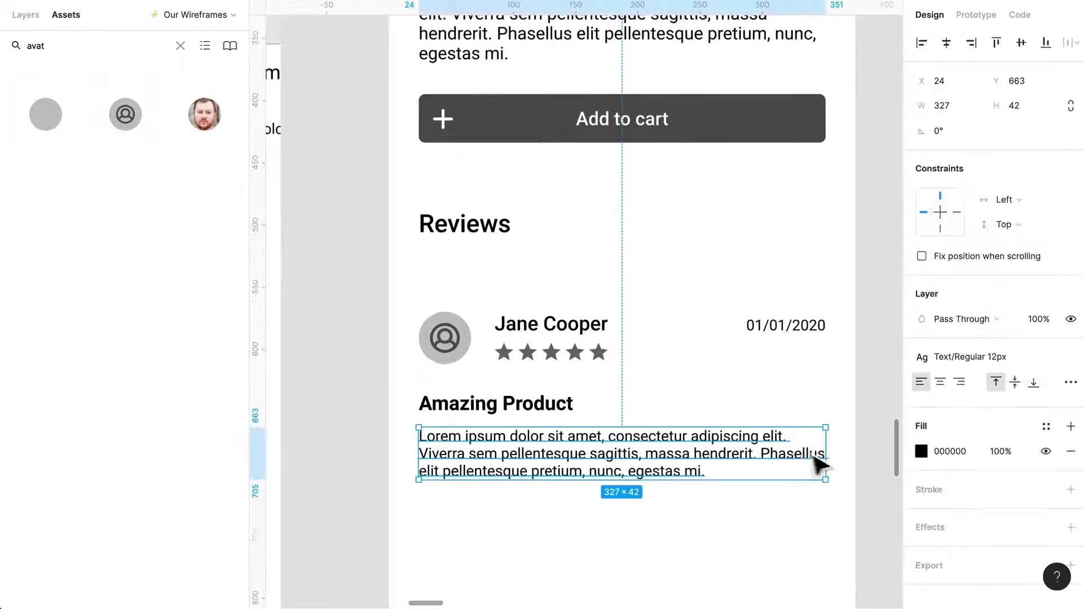
Close the gap between title and paragraph, then group the whole review into a 327×122 group
{"action": "scroll", "coordinate": [812, 490], "scroll_direction": "down", "scroll_amount": 2}
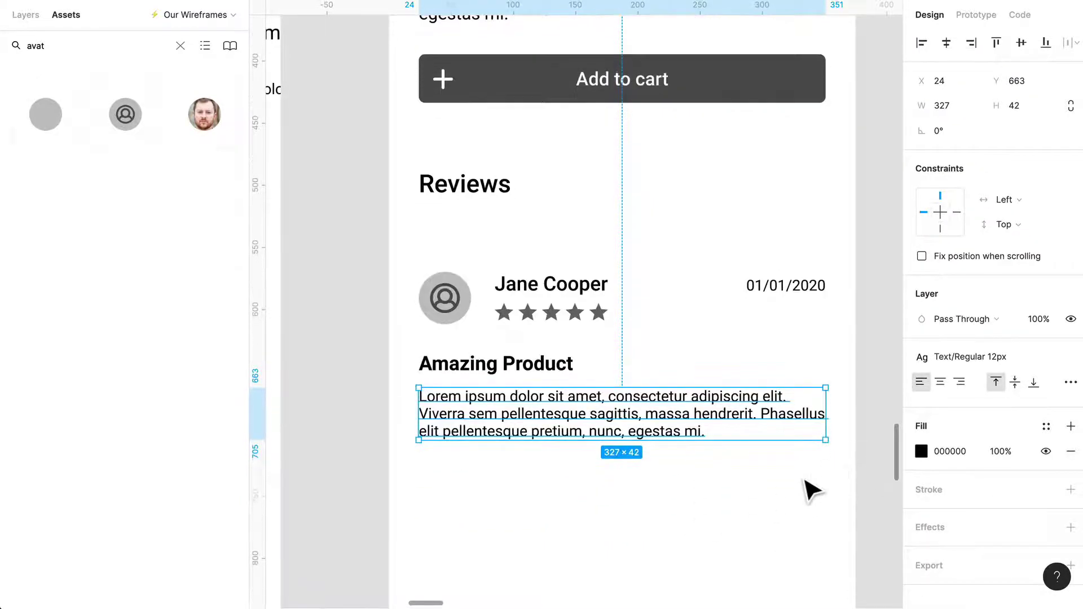
{"action": "scroll", "coordinate": [824, 489], "scroll_direction": "down", "scroll_amount": 2}
{"action": "left_click_drag", "start_coordinate": [827, 470], "coordinate": [453, 302]}
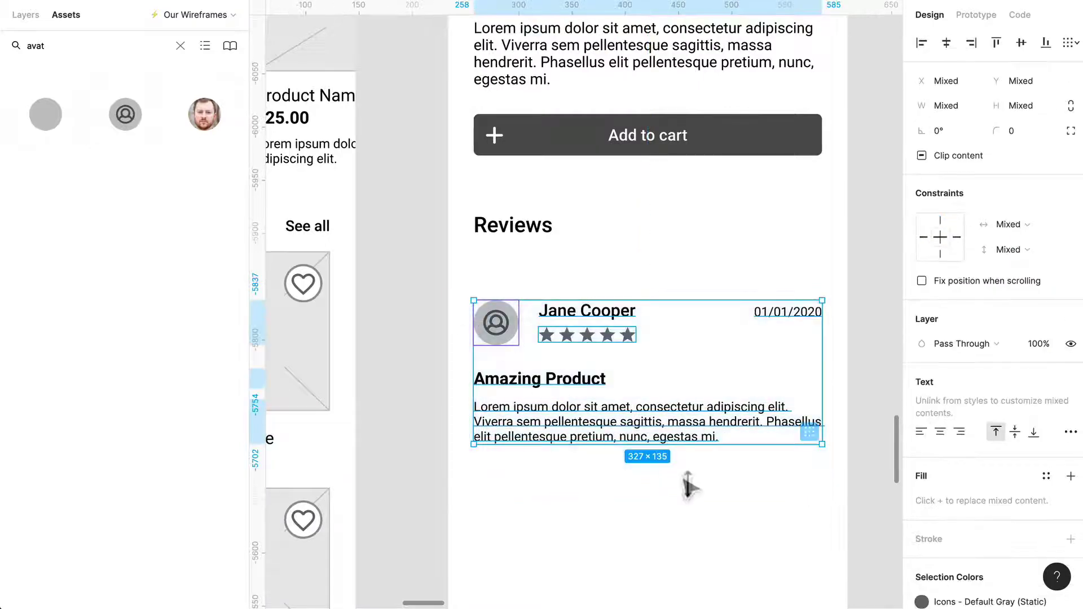
{"action": "left_click_drag", "start_coordinate": [736, 510], "coordinate": [542, 389]}
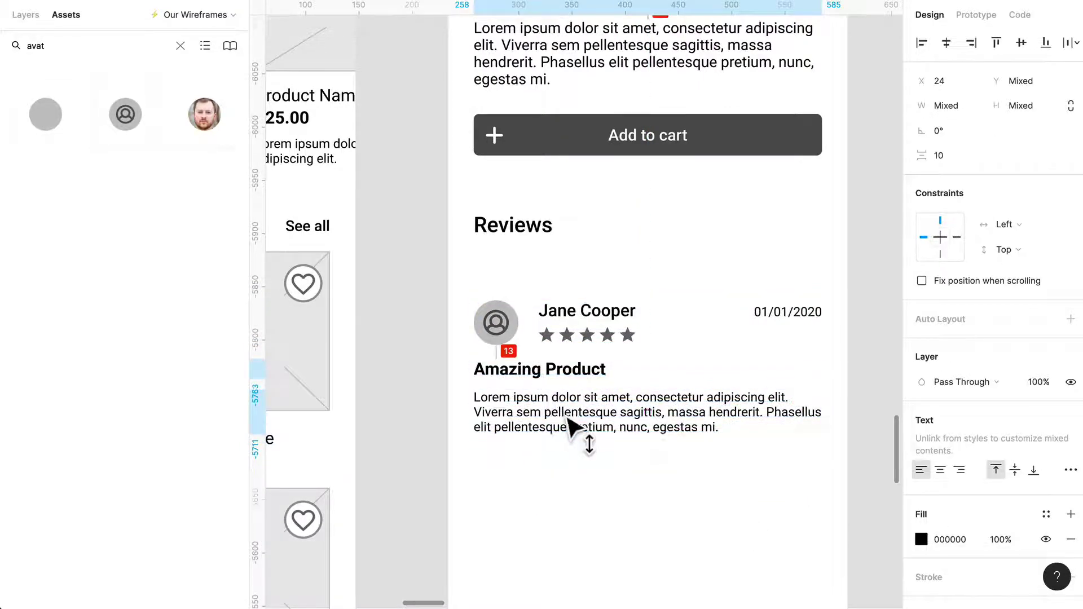
{"action": "left_click", "coordinate": [643, 503]}
{"action": "left_click", "coordinate": [697, 439]}
{"action": "left_click", "coordinate": [793, 493]}
{"action": "left_click_drag", "start_coordinate": [825, 471], "coordinate": [445, 299]}
{"action": "key", "text": "ctrl+g"}
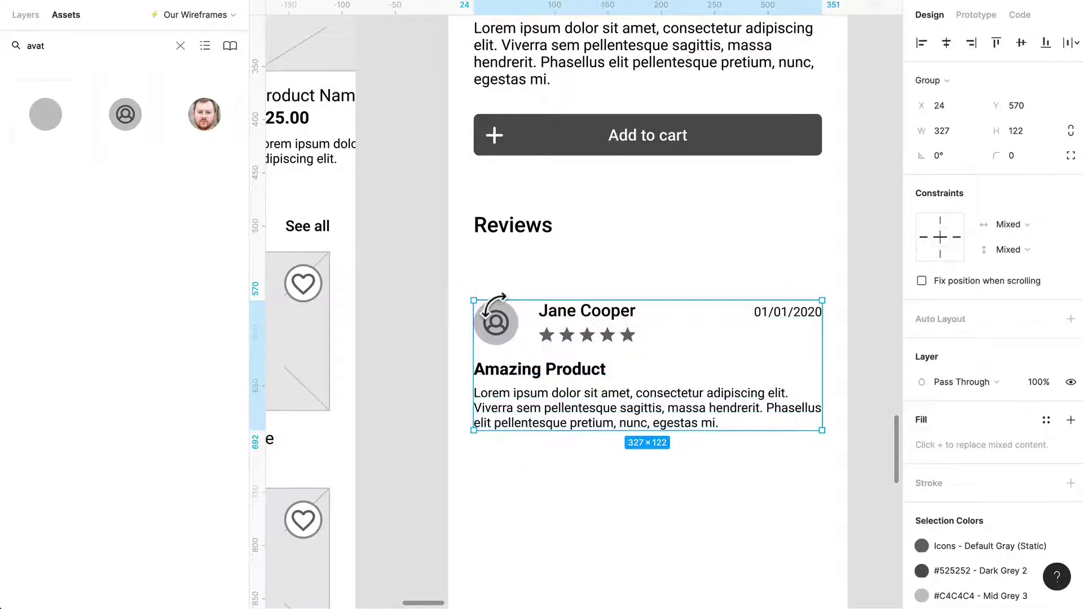
{"action": "key", "text": "alt+1"}
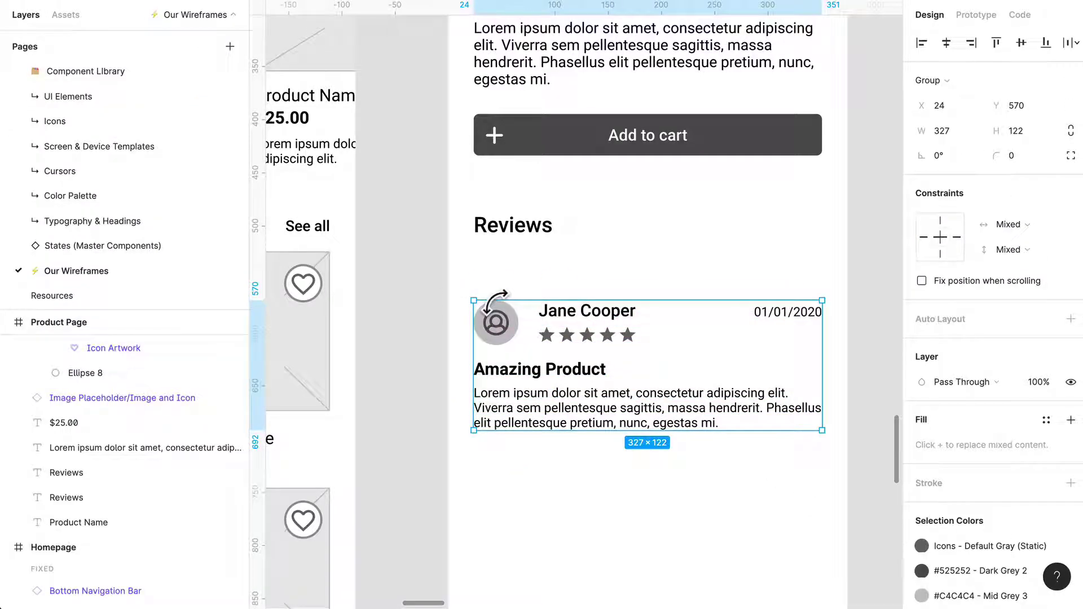
Rename the review group layer to 'Review'
{"action": "left_click", "coordinate": [742, 447]}
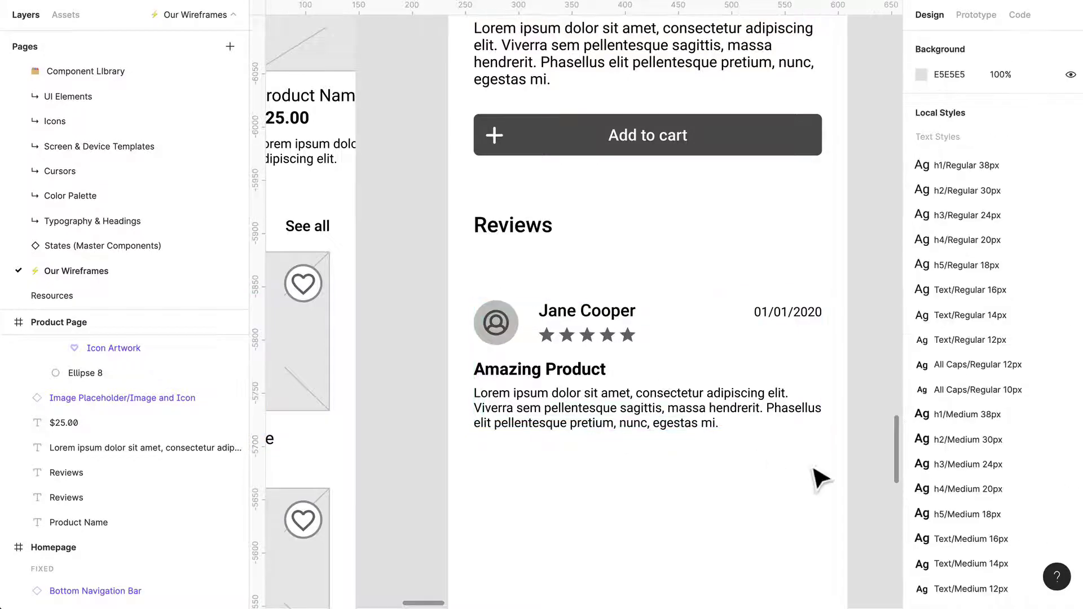
{"action": "left_click", "coordinate": [495, 321]}
{"action": "key", "text": "ctrl+r"}
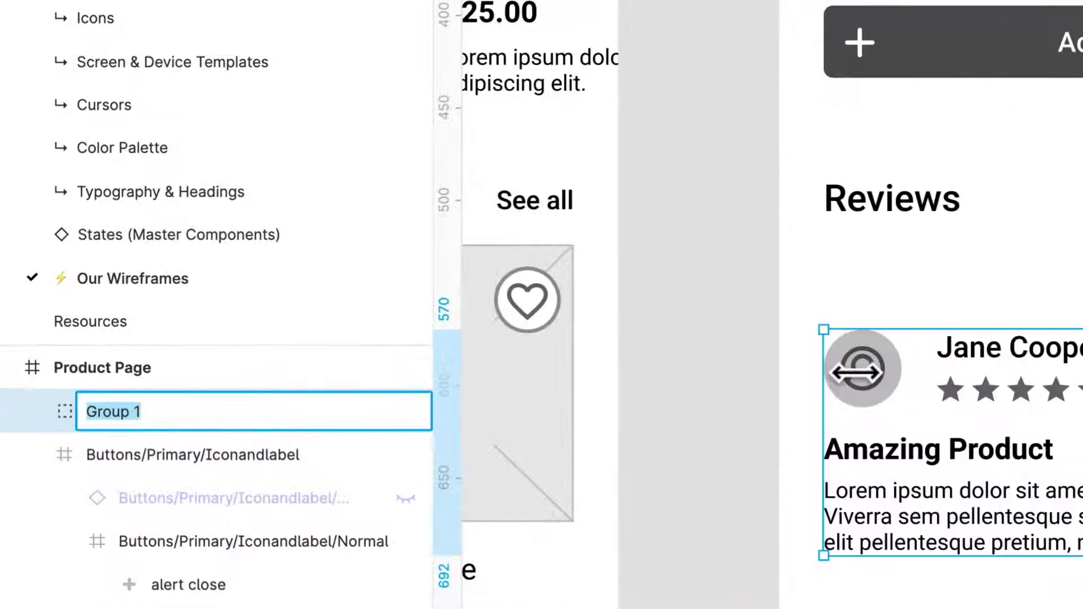
{"action": "type", "text": "Review"}
{"action": "key", "text": "Return"}
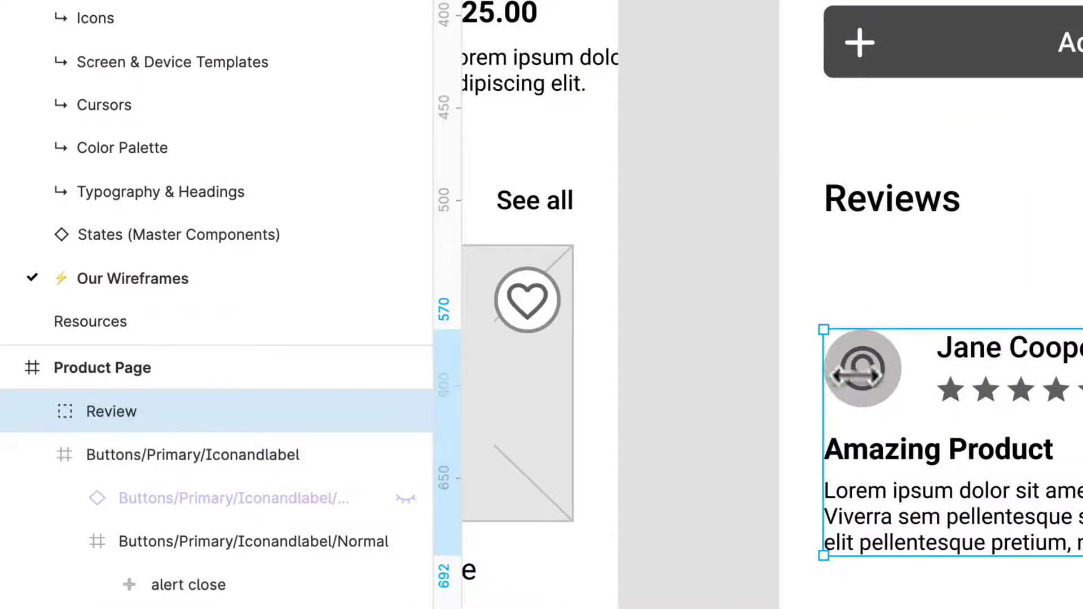
Move the Review group up under the Reviews heading and duplicate it into a stack of three
{"action": "left_click_drag", "start_coordinate": [883, 395], "coordinate": [862, 583]}
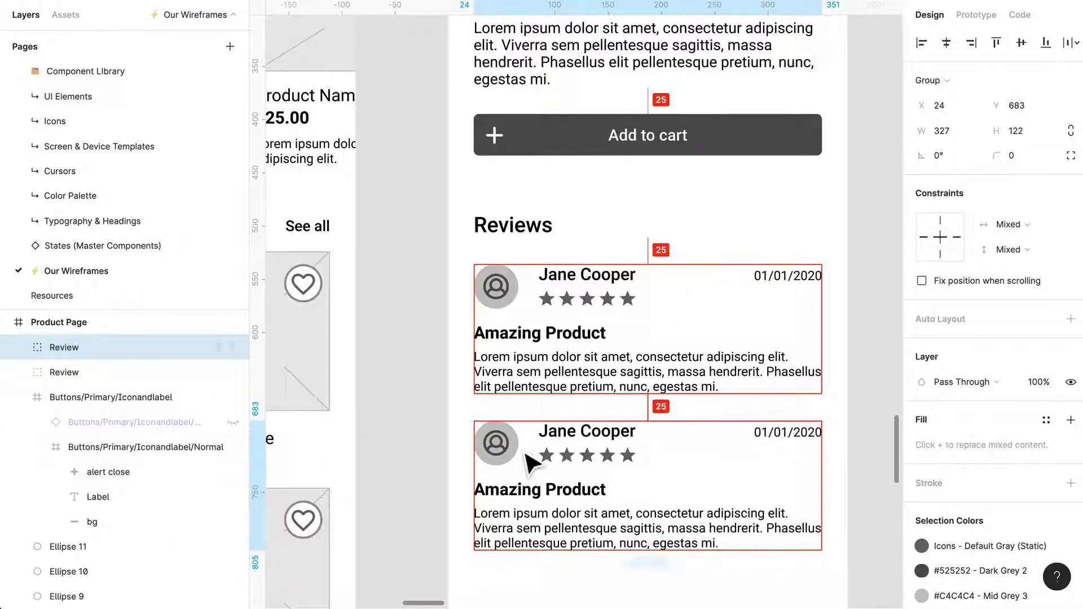
{"action": "key", "text": "ctrl+d"}
{"action": "scroll", "coordinate": [533, 462], "scroll_direction": "down", "scroll_amount": 3}
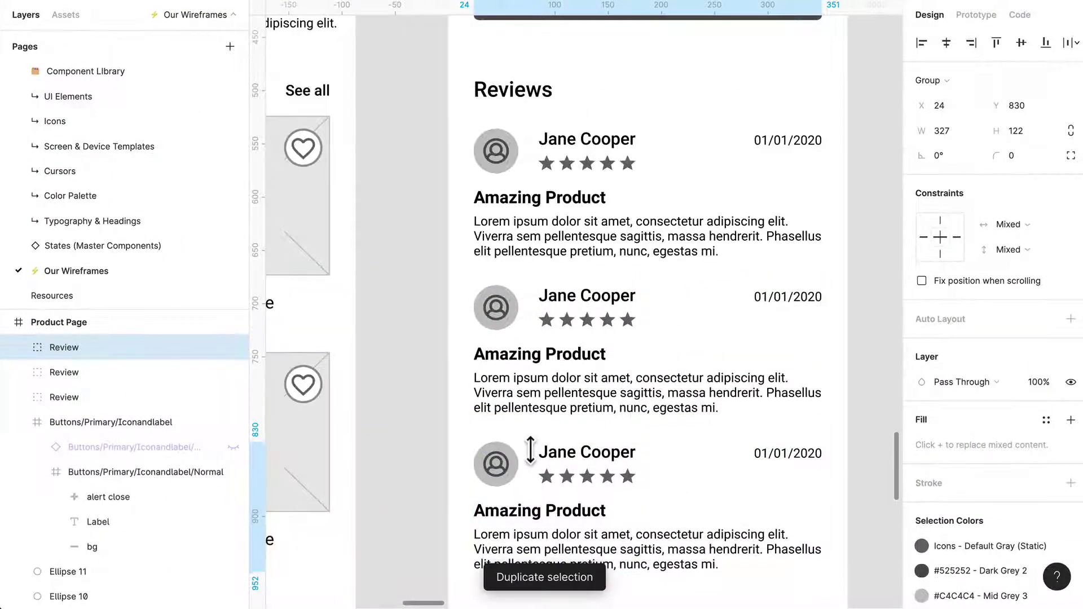
{"action": "scroll", "coordinate": [530, 450], "scroll_direction": "down", "scroll_amount": 3}
{"action": "scroll", "coordinate": [530, 451], "scroll_direction": "down", "scroll_amount": 2}
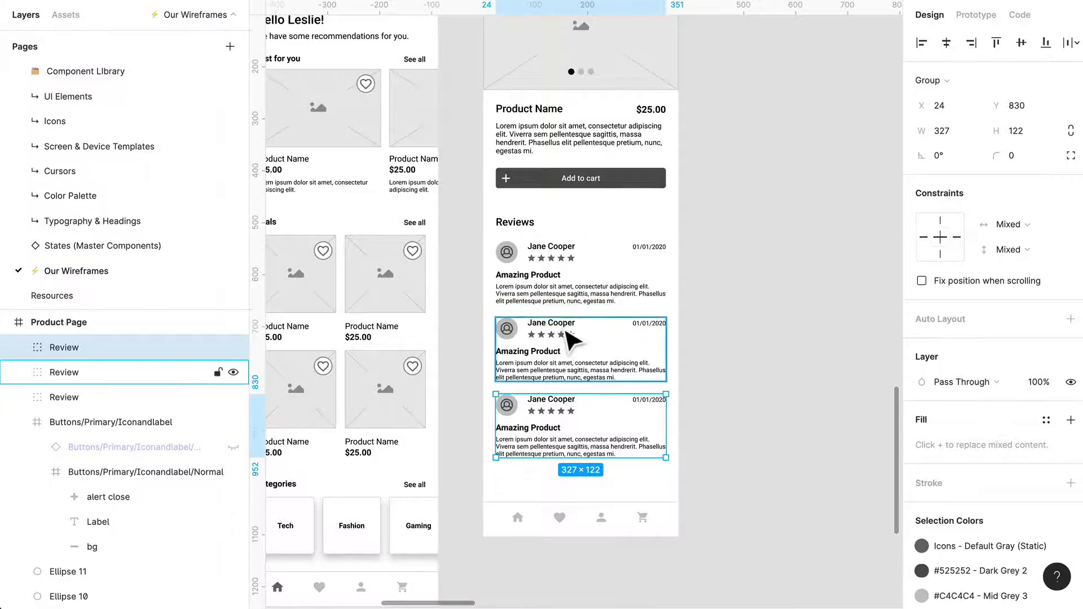
{"action": "scroll", "coordinate": [573, 336], "scroll_direction": "down", "scroll_amount": 4}
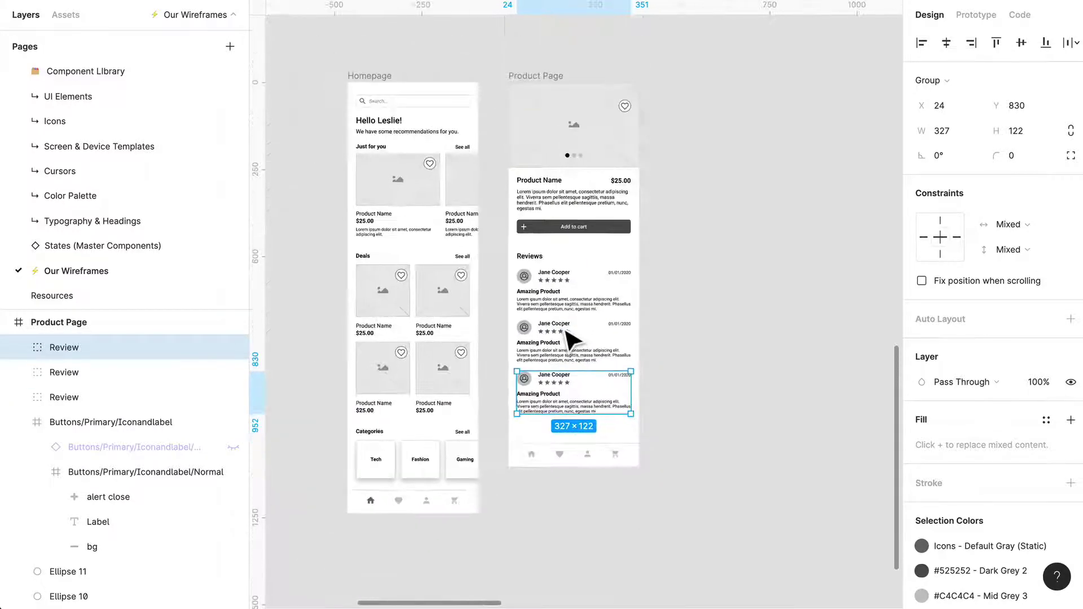
Lengthen the Product Page frame to 375×1104 so all three reviews fit
{"action": "left_click", "coordinate": [555, 88]}
{"action": "mouse_move", "coordinate": [595, 497]}
{"action": "left_mouse_down"}
{"action": "mouse_move", "coordinate": [597, 573]}
{"action": "mouse_move", "coordinate": [595, 476]}
{"action": "left_mouse_up"}
{"action": "left_click", "coordinate": [569, 394], "text": "ctrl"}
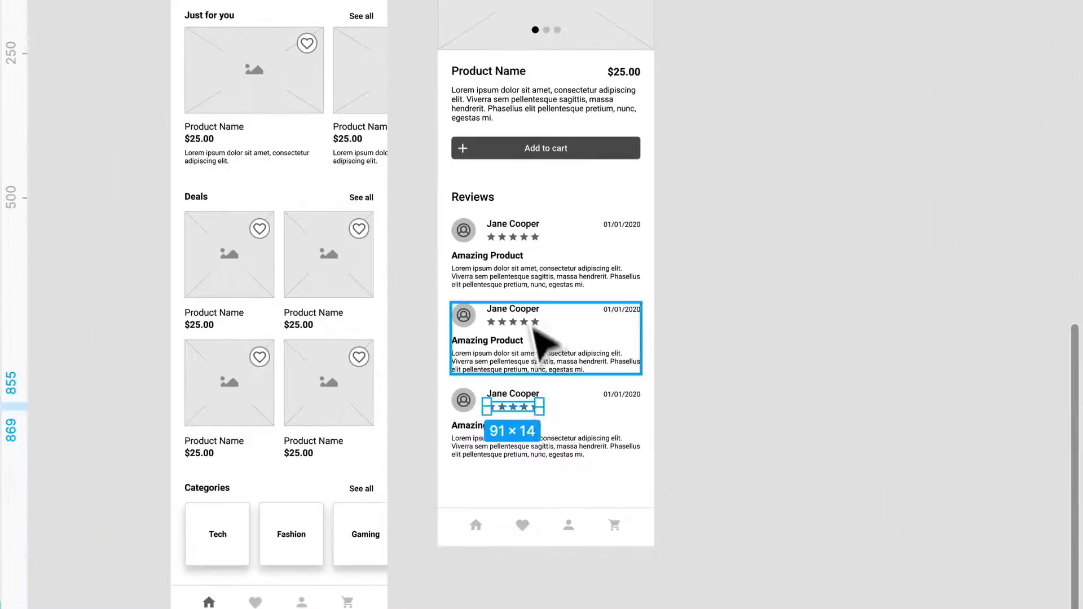
{"action": "left_click", "coordinate": [542, 349], "text": "shift"}
{"action": "left_click", "coordinate": [534, 321], "text": "ctrl+shift"}
{"action": "left_click", "coordinate": [536, 265], "text": "shift"}
{"action": "left_click", "coordinate": [539, 237], "text": "ctrl+shift"}
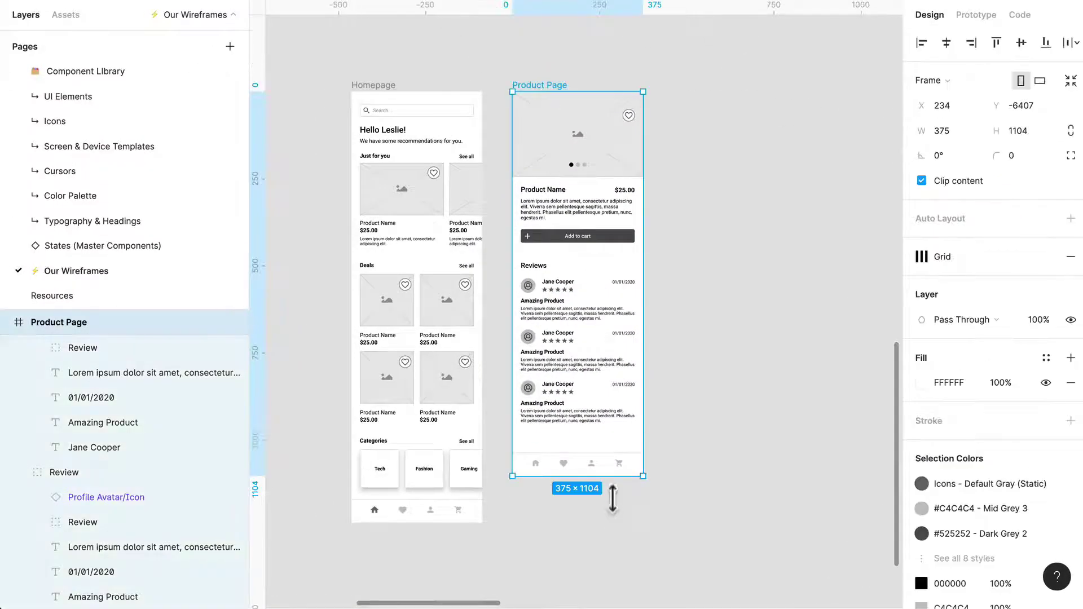
{"action": "left_click_drag", "start_coordinate": [612, 504], "coordinate": [608, 552]}
Check that the three Review blocks sit correctly stacked under the Reviews heading
{"action": "key", "text": "Escape"}
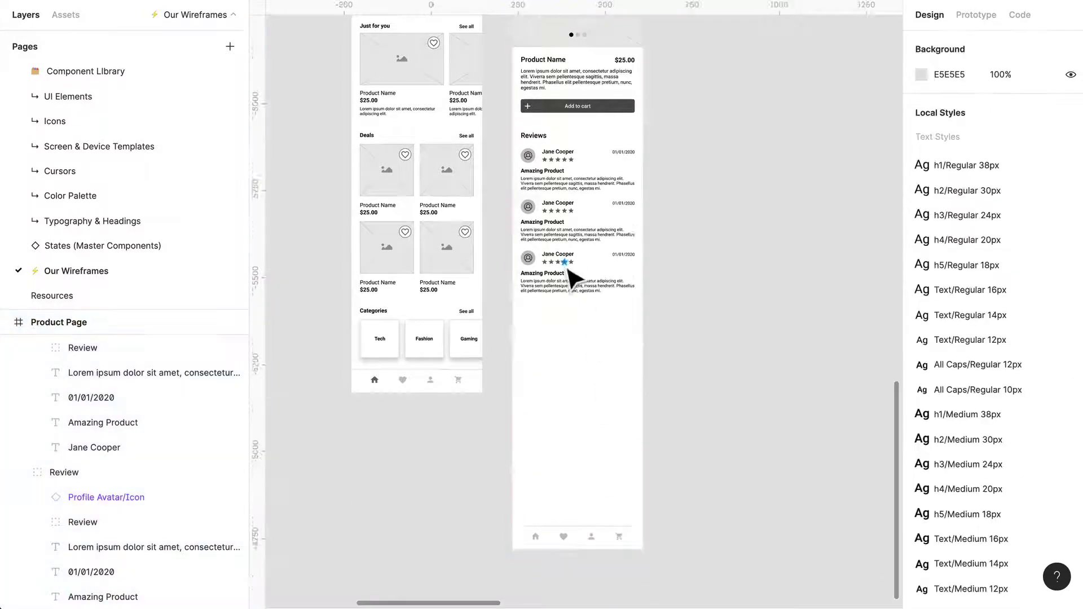
{"action": "scroll", "coordinate": [570, 276], "scroll_direction": "up", "scroll_amount": 5}
{"action": "scroll", "coordinate": [581, 382], "scroll_direction": "up", "scroll_amount": 3}
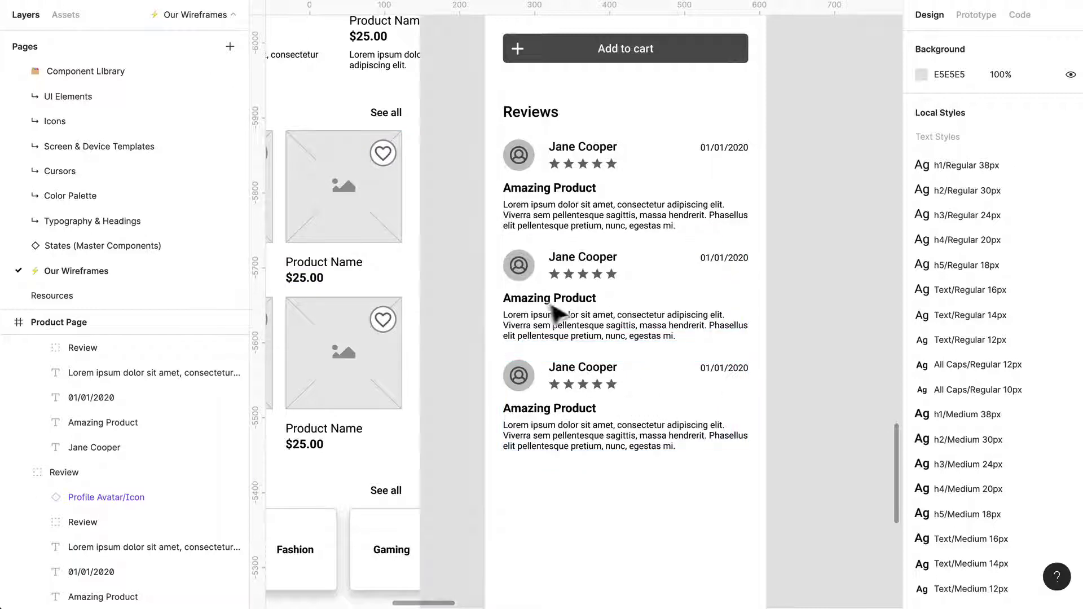
{"action": "left_click", "coordinate": [604, 433]}
{"action": "left_click", "coordinate": [801, 352]}
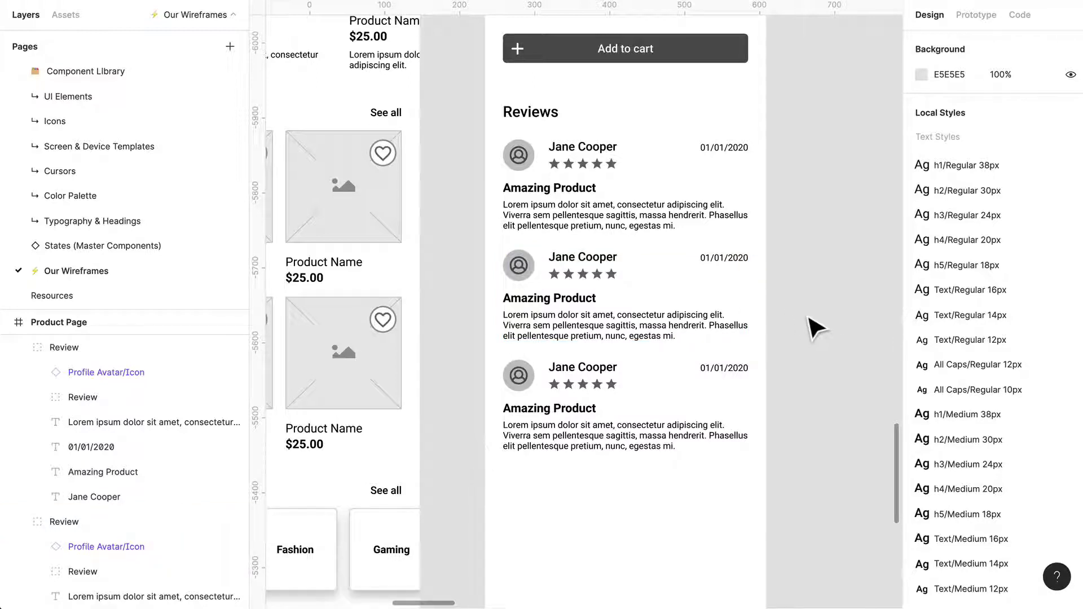
Search Assets for 'secondary but', place a Secondary button below the reviews, and widen it to 327
{"action": "scroll", "coordinate": [754, 331], "scroll_direction": "down", "scroll_amount": 3}
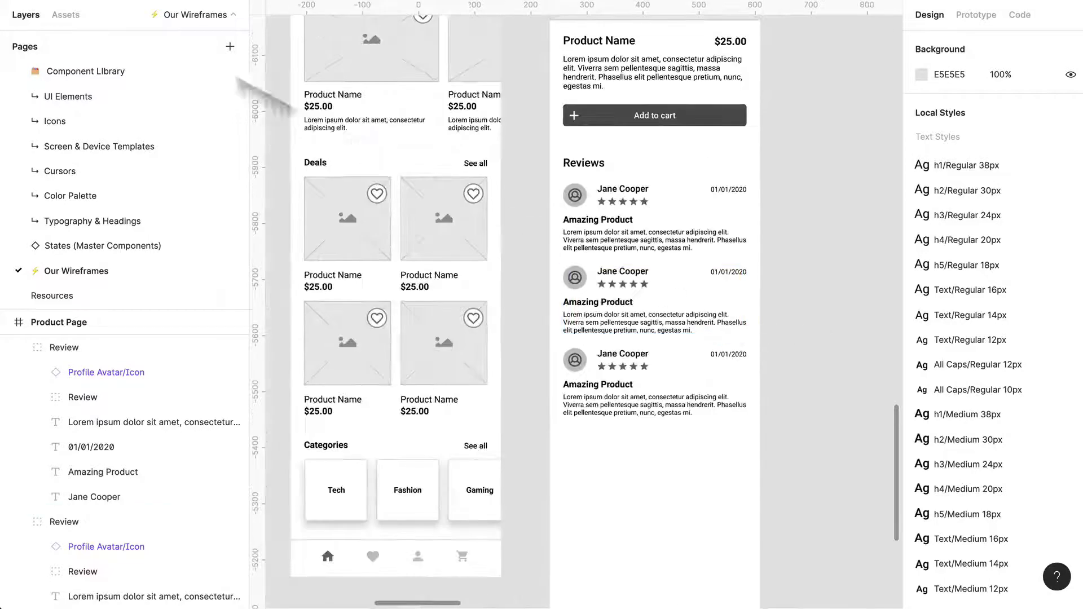
{"action": "left_click", "coordinate": [66, 15]}
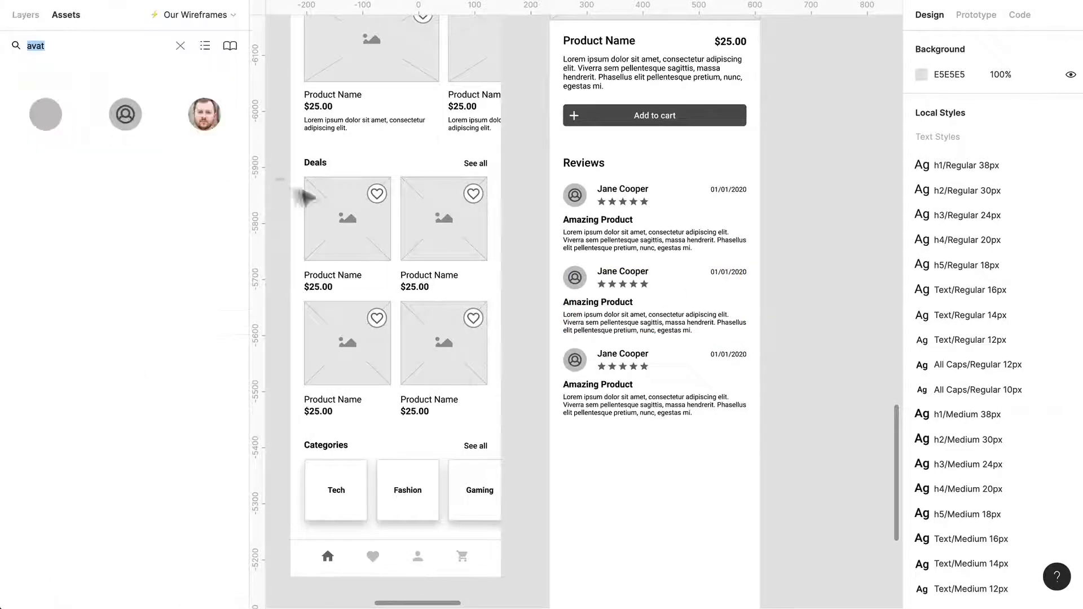
{"action": "left_click", "coordinate": [180, 46]}
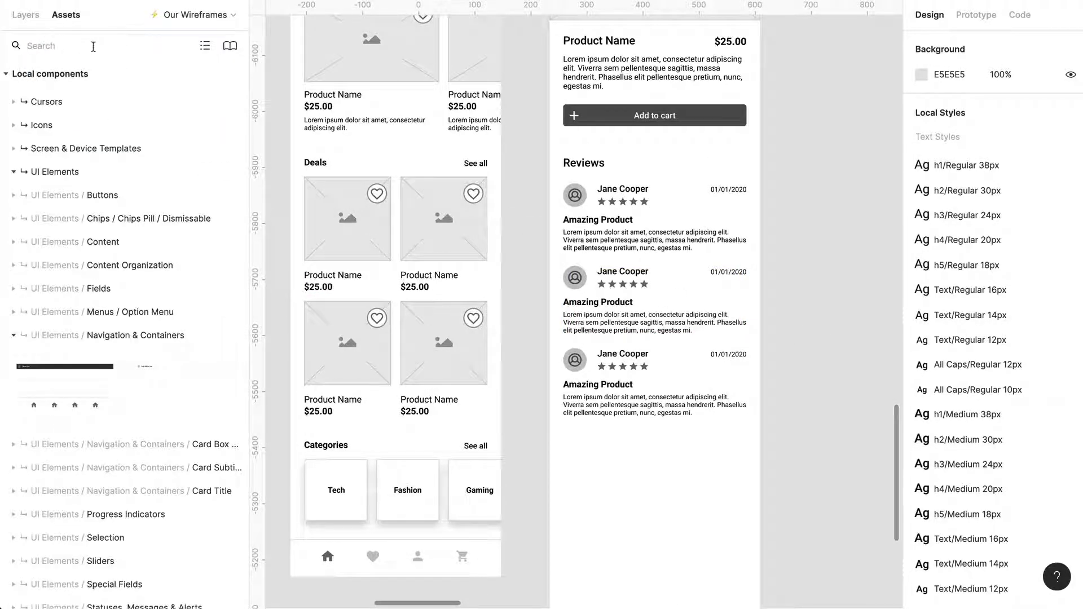
{"action": "type", "text": "secondary butto"}
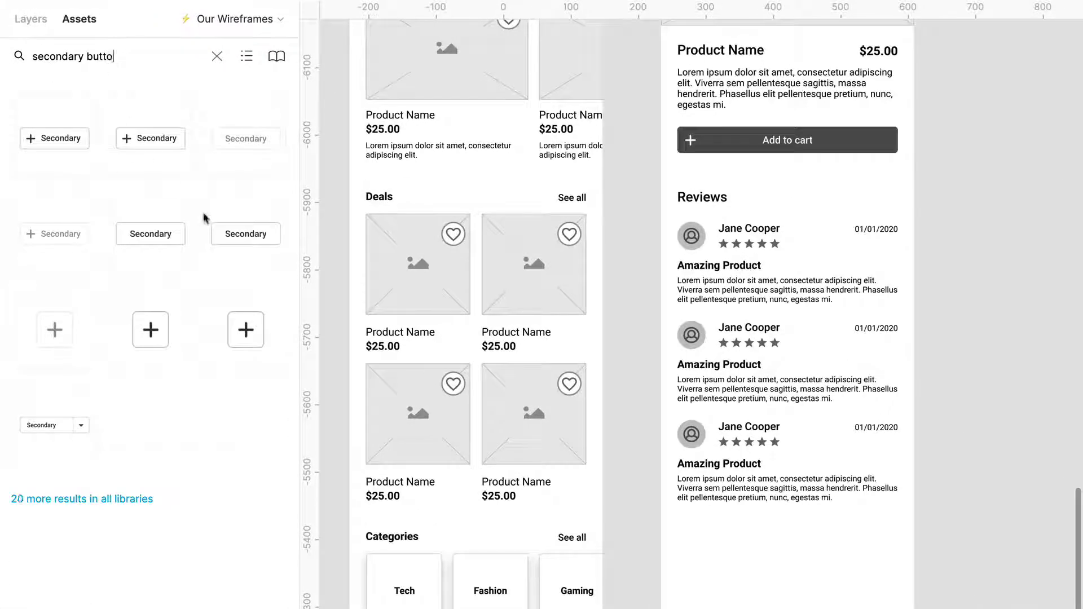
{"action": "left_click_drag", "start_coordinate": [150, 233], "coordinate": [919, 583]}
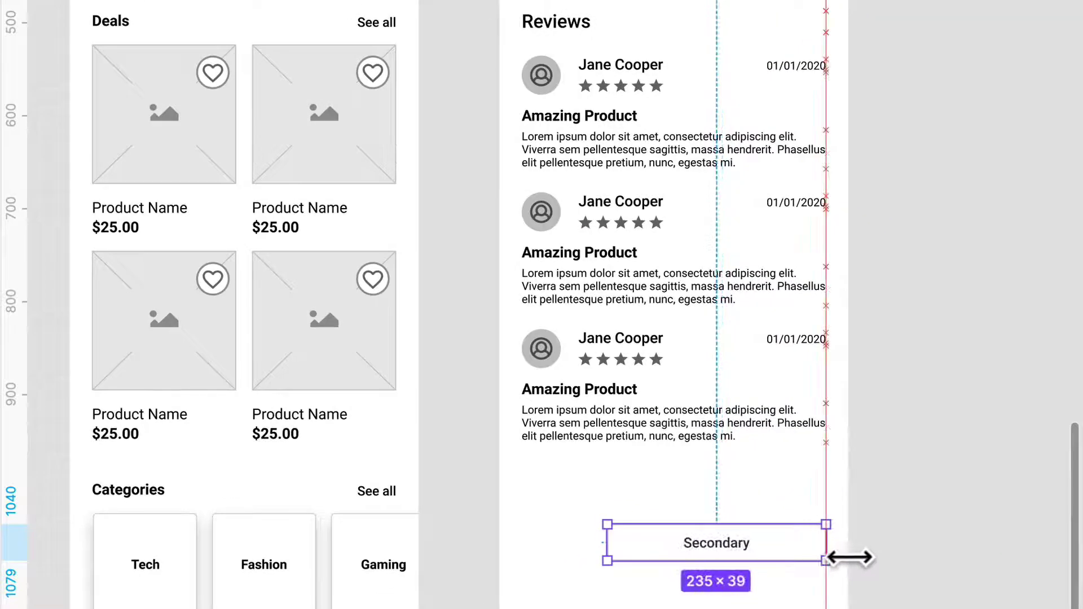
{"action": "left_click_drag", "start_coordinate": [607, 561], "coordinate": [537, 568]}
Change the button label to 'See more reviews'
{"action": "double_click", "coordinate": [667, 544]}
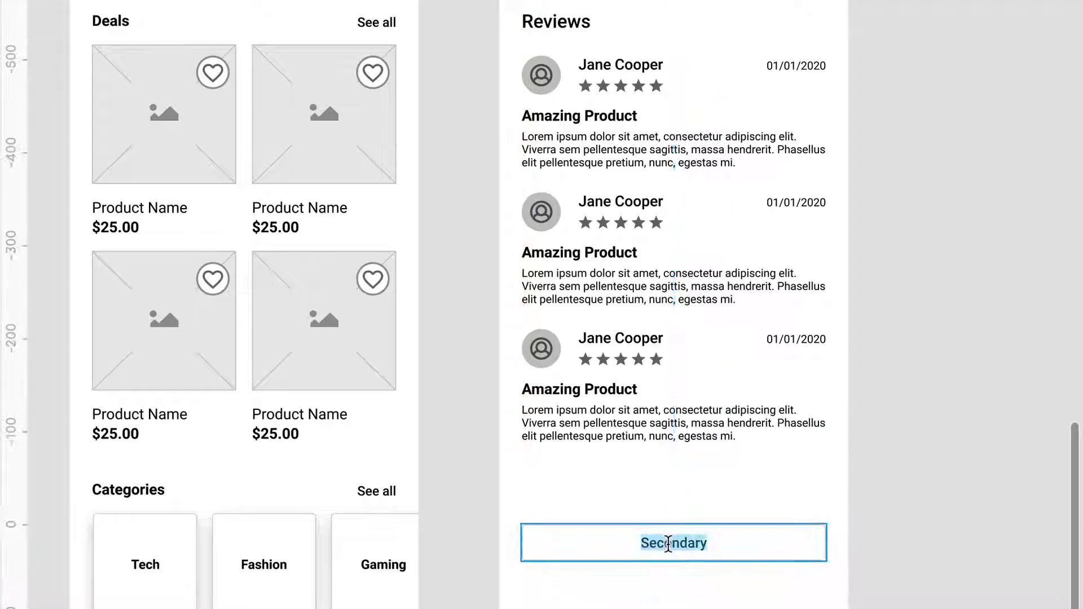
{"action": "type", "text": "See more reviews"}
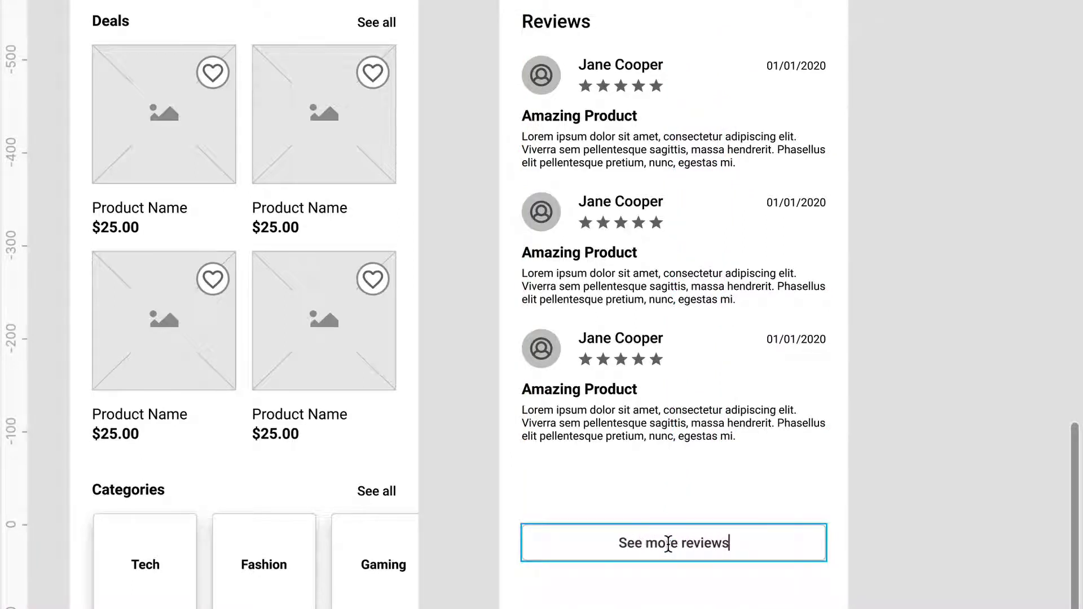
{"action": "key", "text": "Escape"}
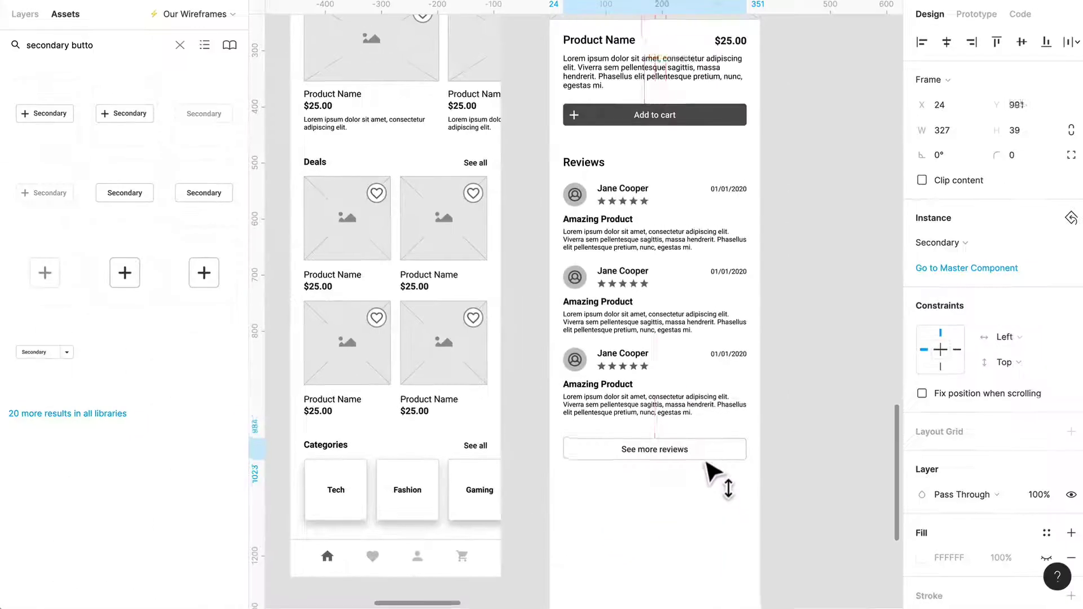
{"action": "key", "text": "Escape"}
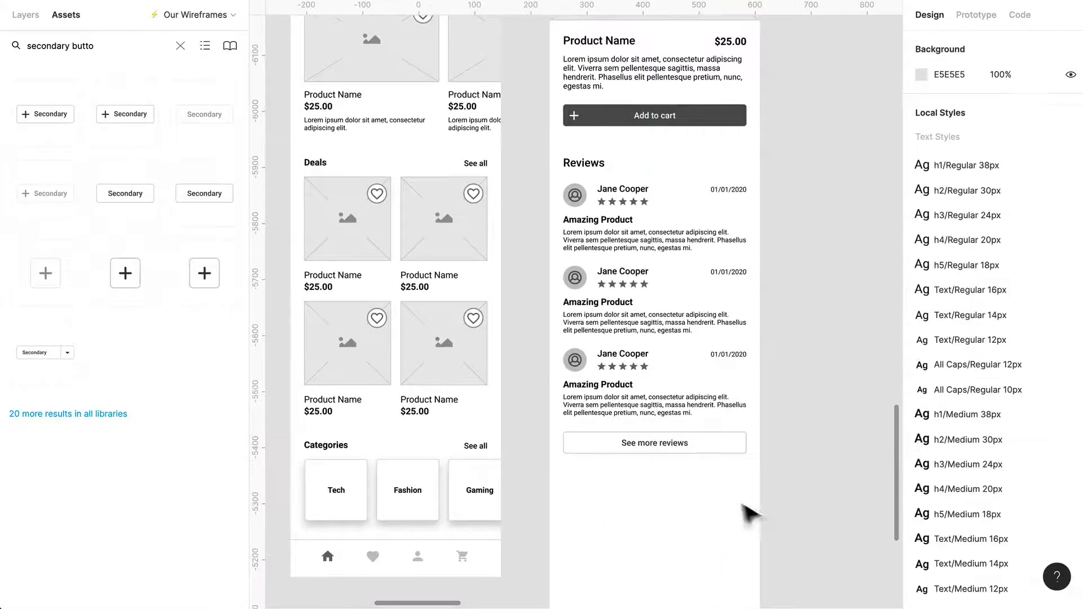
{"action": "scroll", "coordinate": [751, 514], "scroll_direction": "down", "scroll_amount": 5}
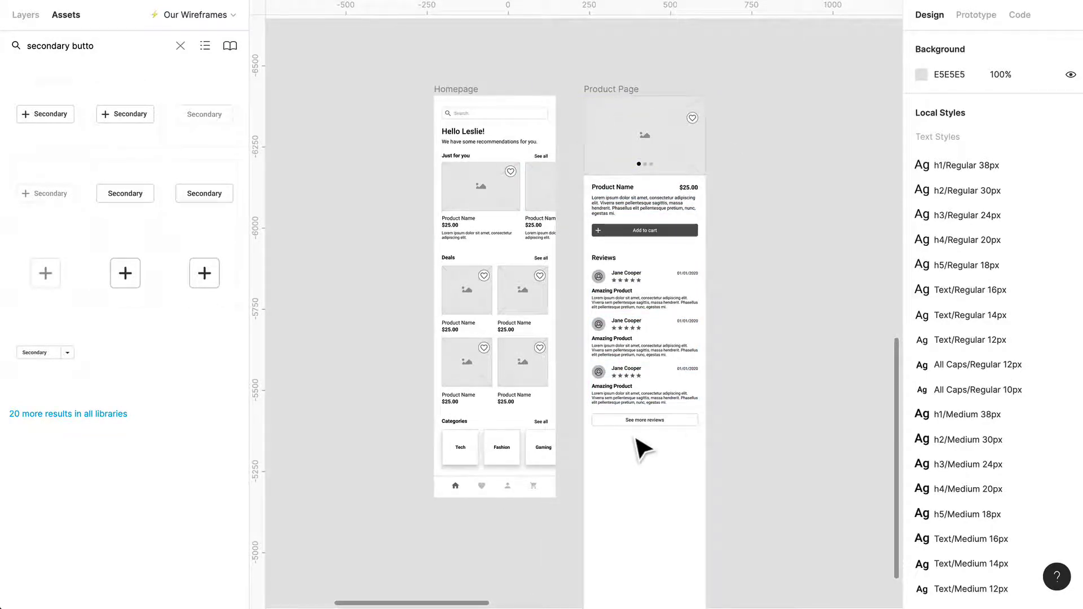
Copy the Just for you heading and its two product cards below the See more reviews button
{"action": "scroll", "coordinate": [641, 445], "scroll_direction": "up", "scroll_amount": 5}
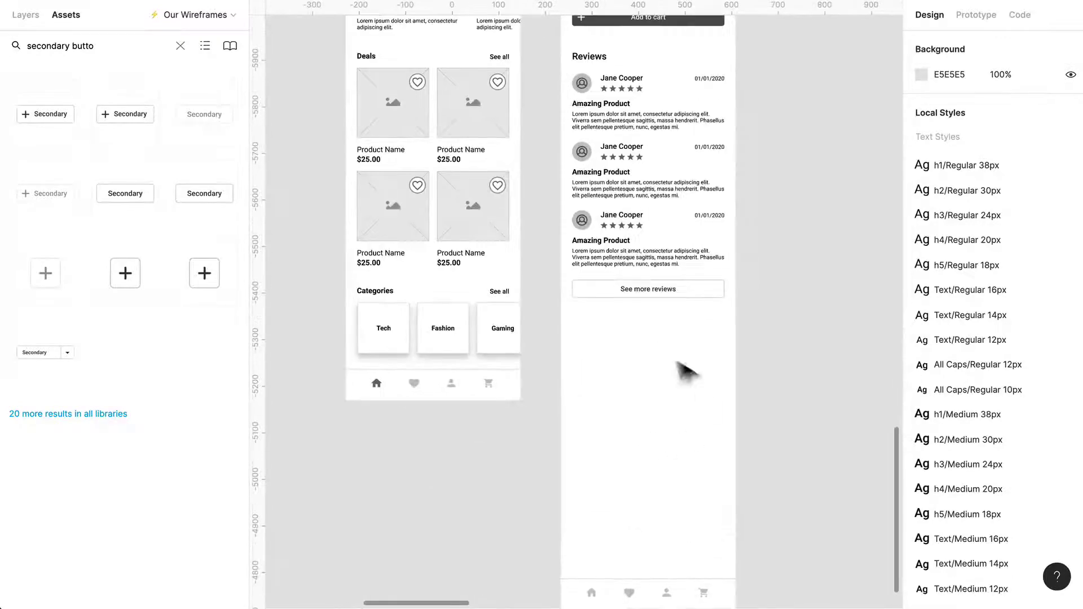
{"action": "scroll", "coordinate": [585, 371], "scroll_direction": "up", "scroll_amount": 2}
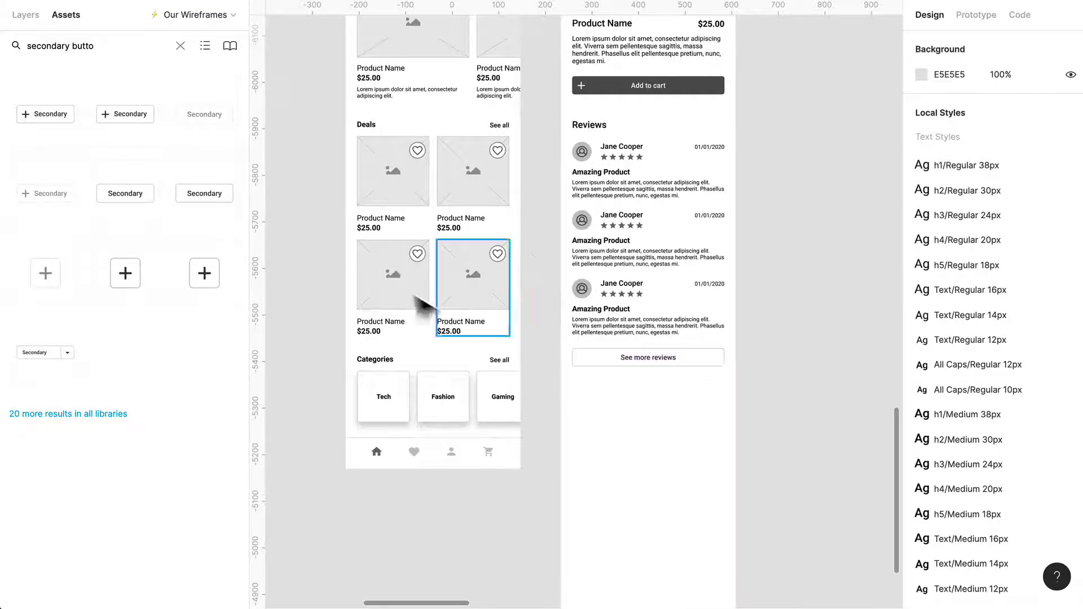
{"action": "scroll", "coordinate": [425, 317], "scroll_direction": "up", "scroll_amount": 3}
{"action": "left_click", "coordinate": [423, 141]}
{"action": "left_click", "coordinate": [503, 141], "text": "shift"}
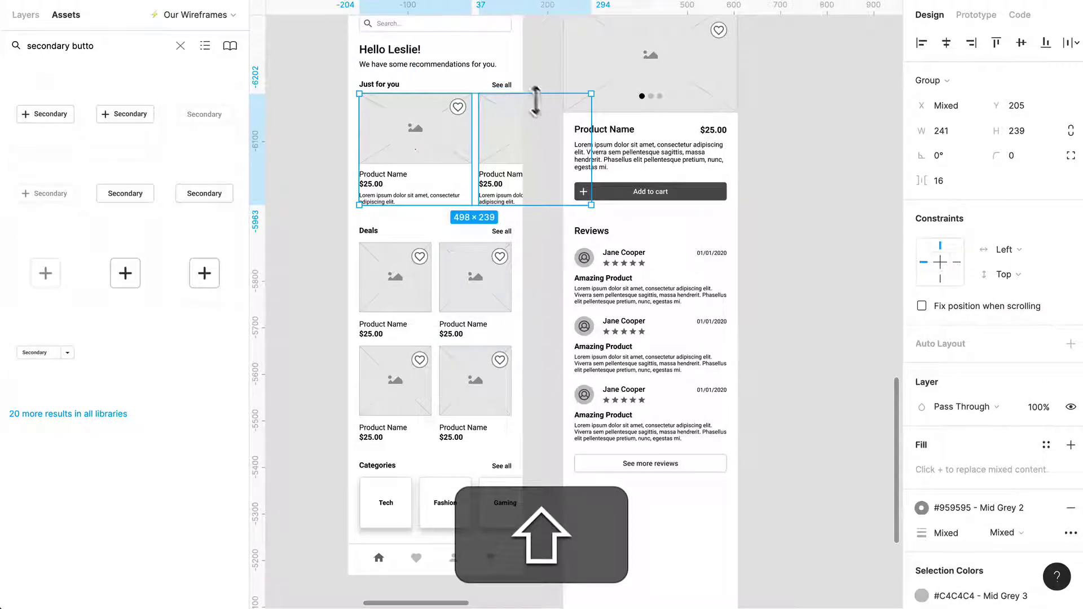
{"action": "left_click", "coordinate": [501, 85], "text": "shift"}
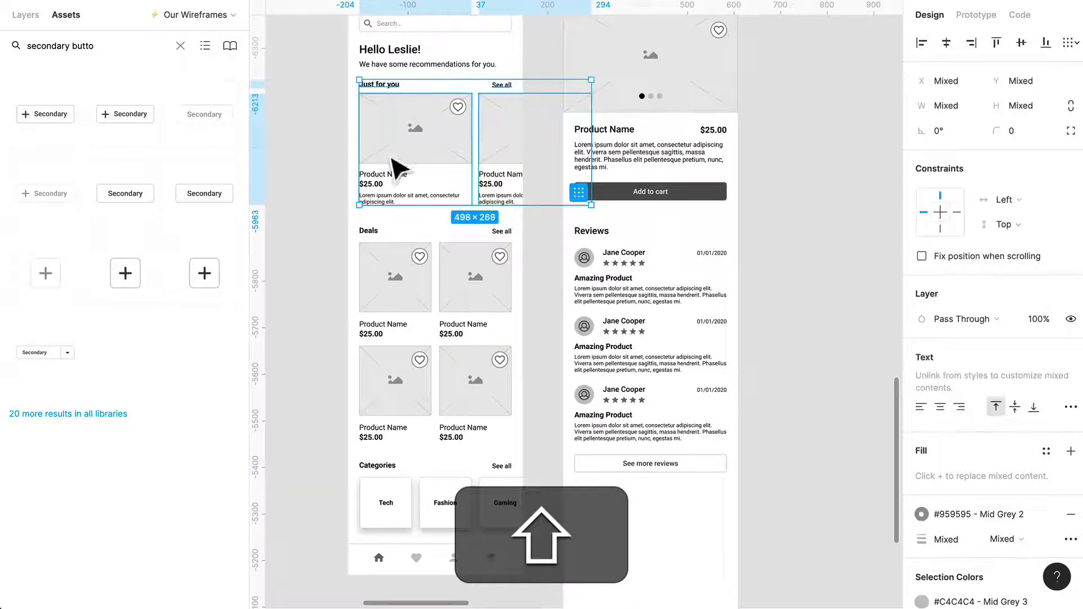
{"action": "left_click_drag", "start_coordinate": [628, 576], "coordinate": [605, 562]}
Rename the copied heading to 'Similar product'
{"action": "scroll", "coordinate": [615, 558], "scroll_direction": "down", "scroll_amount": 5}
{"action": "scroll", "coordinate": [677, 418], "scroll_direction": "up", "scroll_amount": 3}
{"action": "scroll", "coordinate": [648, 445], "scroll_direction": "up", "scroll_amount": 3}
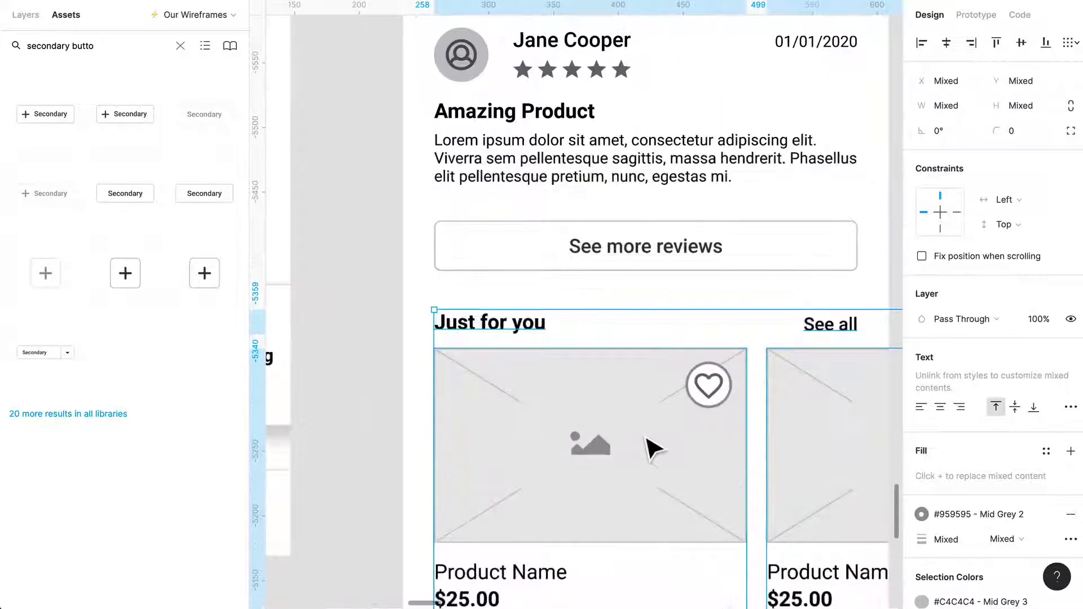
{"action": "left_click", "coordinate": [536, 330]}
{"action": "key", "text": "Return"}
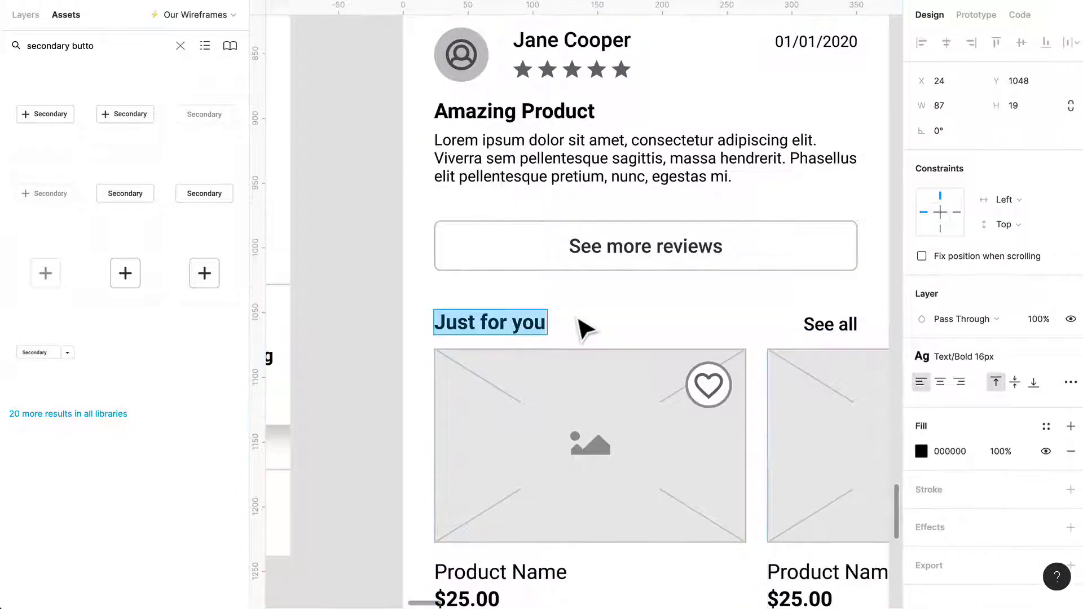
{"action": "type", "text": "Similar P"}
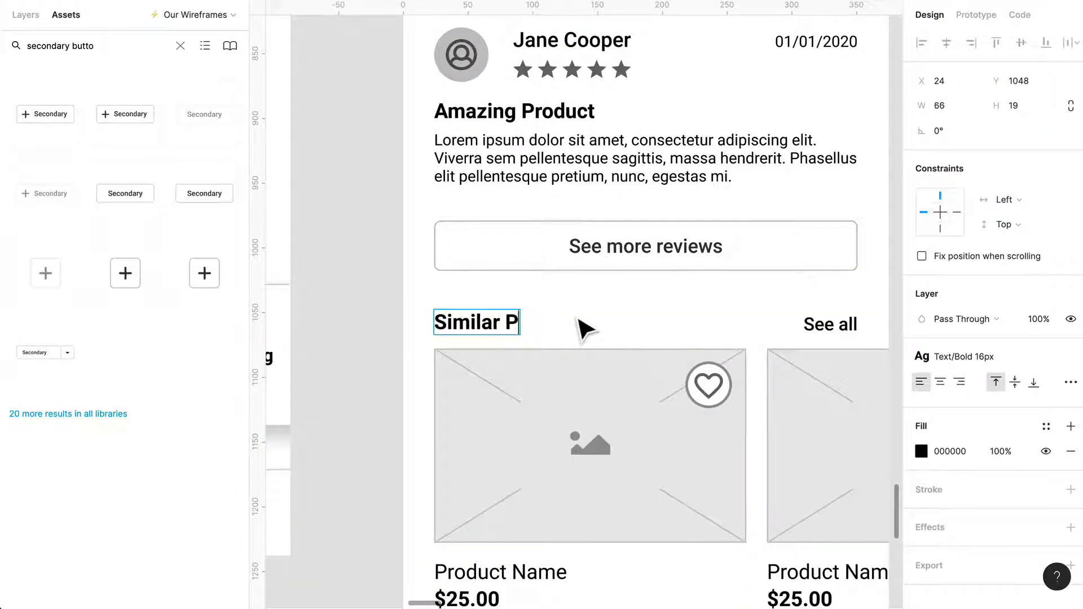
{"action": "key", "text": "BackSpace"}
{"action": "key", "text": "BackSpace"}
{"action": "type", "text": "product"}
{"action": "scroll", "coordinate": [645, 447], "scroll_direction": "down", "scroll_amount": 3}
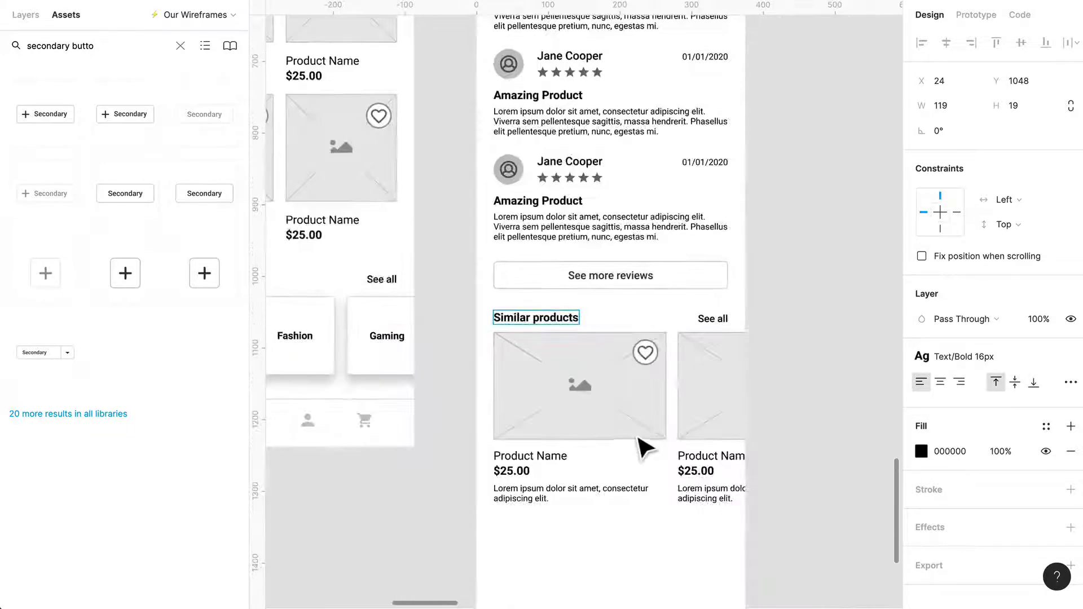
{"action": "scroll", "coordinate": [640, 484], "scroll_direction": "down", "scroll_amount": 4}
{"action": "key", "text": "Escape"}
Delete the description texts from both Similar products cards
{"action": "key", "text": "Tab"}
{"action": "key", "text": "Return"}
{"action": "key", "text": "Escape"}
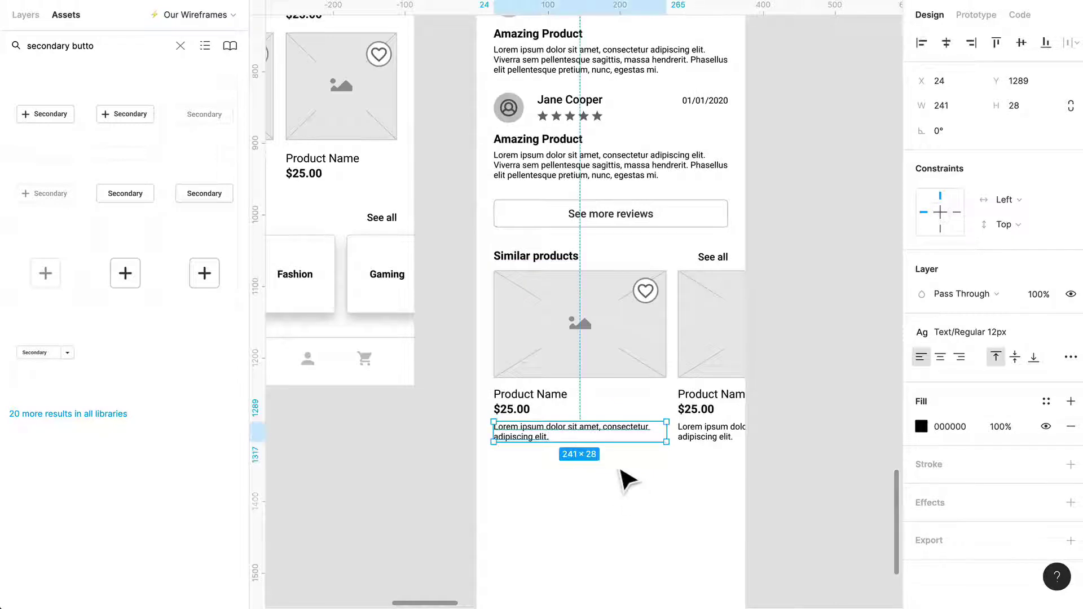
{"action": "left_click", "coordinate": [705, 440], "text": "shift"}
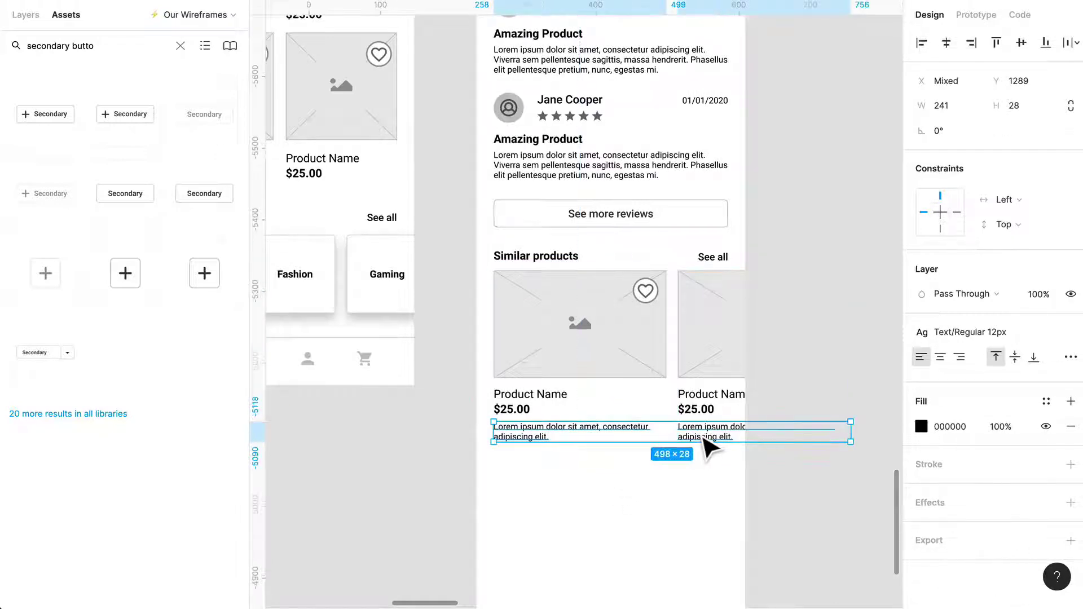
{"action": "key", "text": "Delete"}
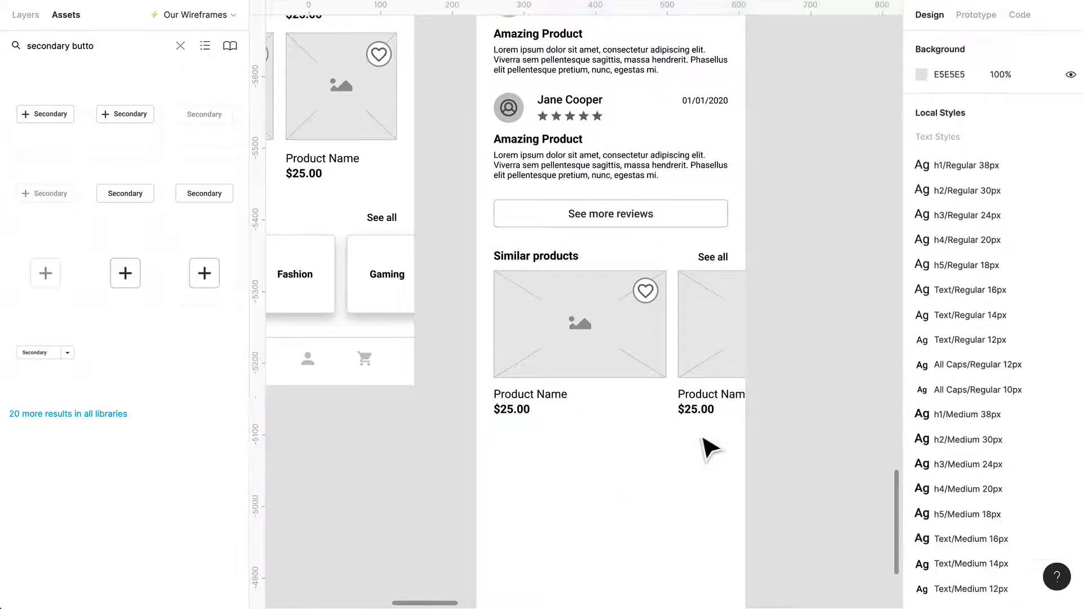
{"action": "left_click", "coordinate": [605, 362]}
Shorten the Product Page frame from 1688 to about 1361 tall, then scroll through the finished page
{"action": "scroll", "coordinate": [694, 478], "scroll_direction": "down", "scroll_amount": 3}
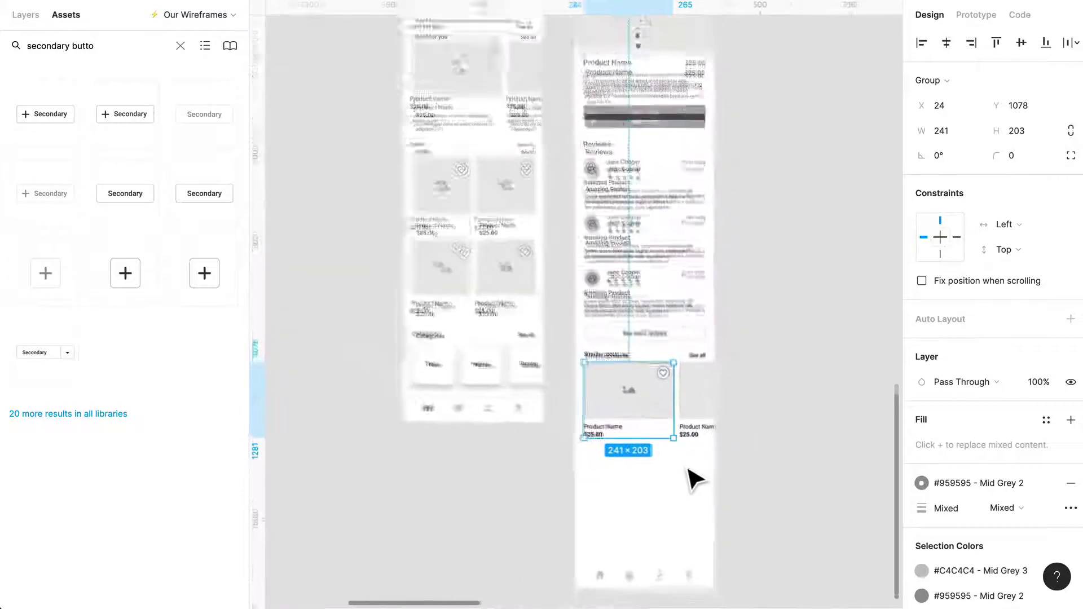
{"action": "scroll", "coordinate": [664, 206], "scroll_direction": "up", "scroll_amount": 3}
{"action": "left_click", "coordinate": [612, 116]}
{"action": "scroll", "coordinate": [750, 454], "scroll_direction": "down", "scroll_amount": 1}
{"action": "scroll", "coordinate": [672, 561], "scroll_direction": "down", "scroll_amount": 3}
{"action": "left_click_drag", "start_coordinate": [664, 554], "coordinate": [658, 445]}
{"action": "left_click", "coordinate": [666, 474]}
{"action": "scroll", "coordinate": [666, 363], "scroll_direction": "up", "scroll_amount": 3}
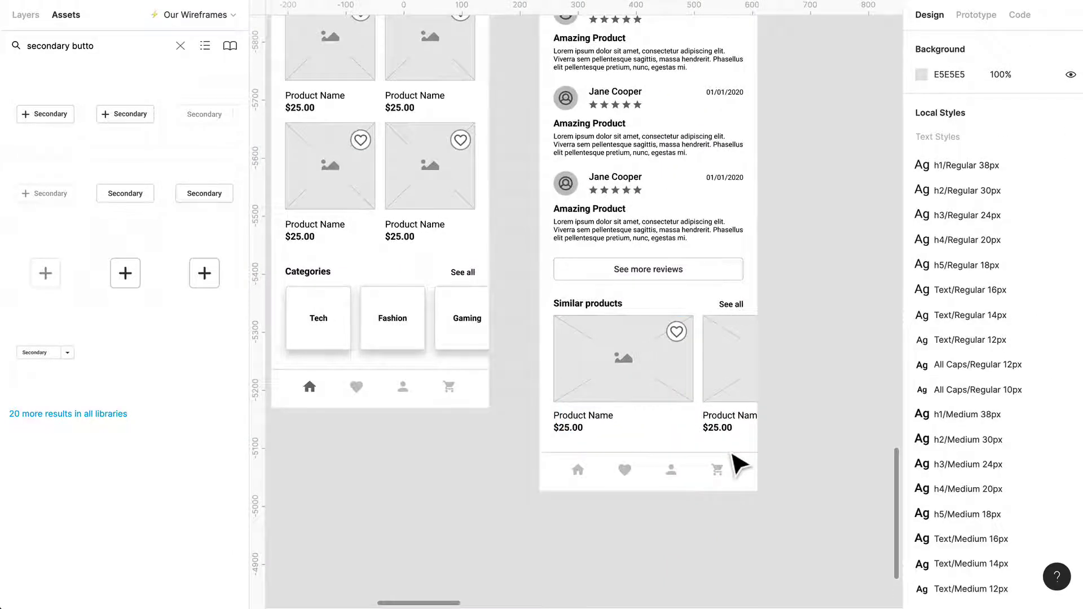
{"action": "scroll", "coordinate": [739, 463], "scroll_direction": "up", "scroll_amount": 5}
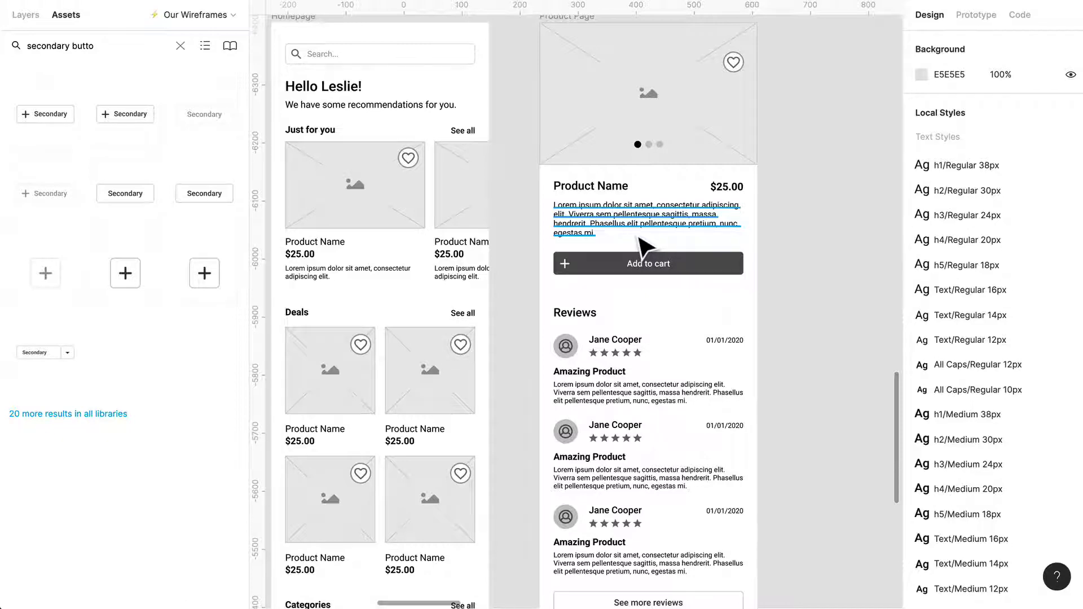
{"action": "scroll", "coordinate": [662, 374], "scroll_direction": "down", "scroll_amount": 3}
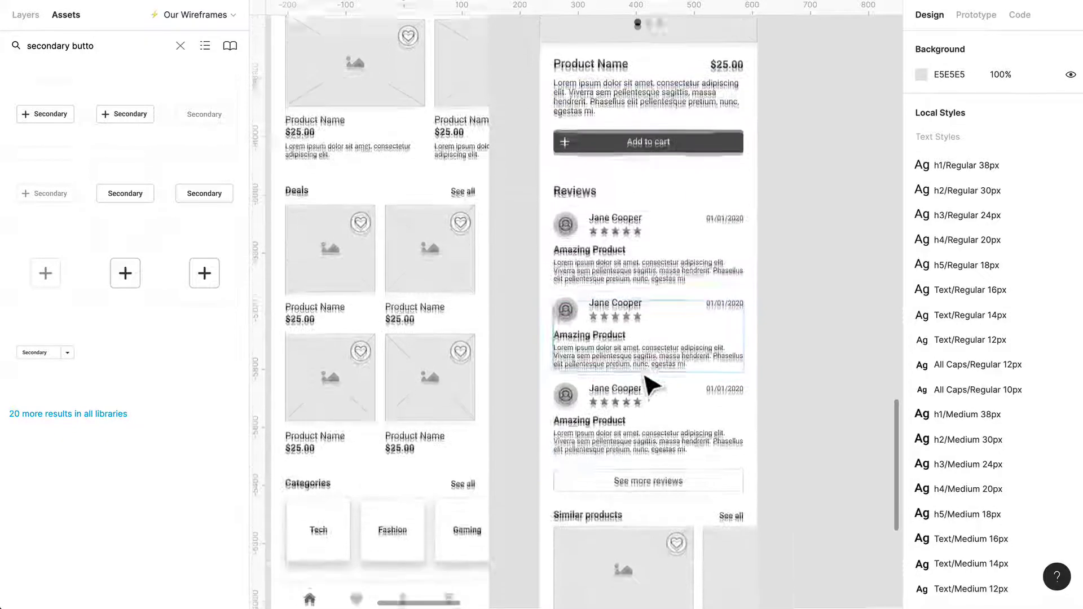
{"action": "scroll", "coordinate": [666, 431], "scroll_direction": "down", "scroll_amount": 3}
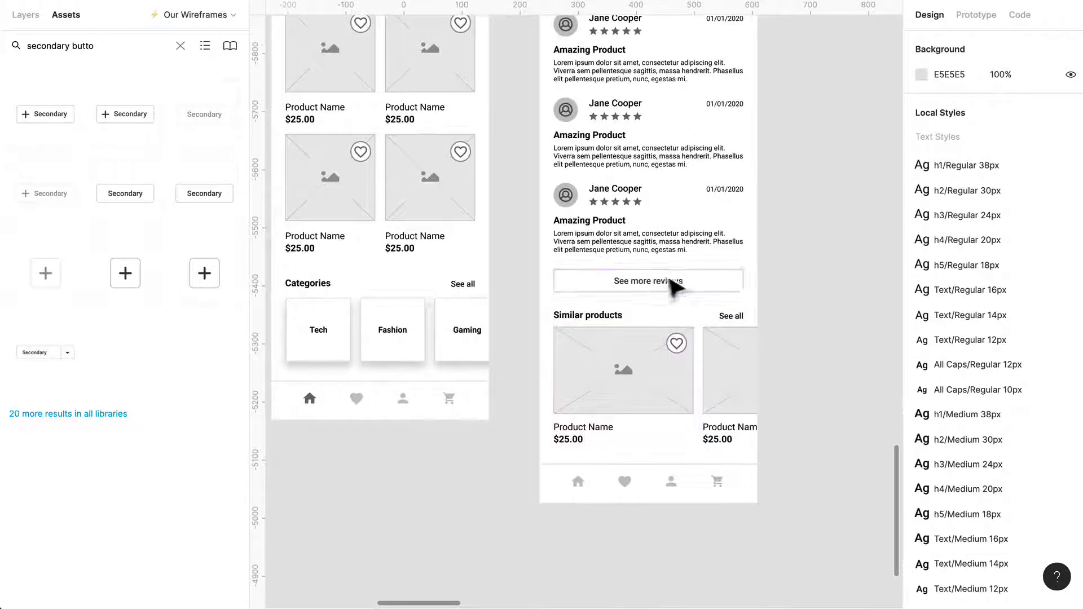
{"action": "scroll", "coordinate": [754, 300], "scroll_direction": "up", "scroll_amount": 2}
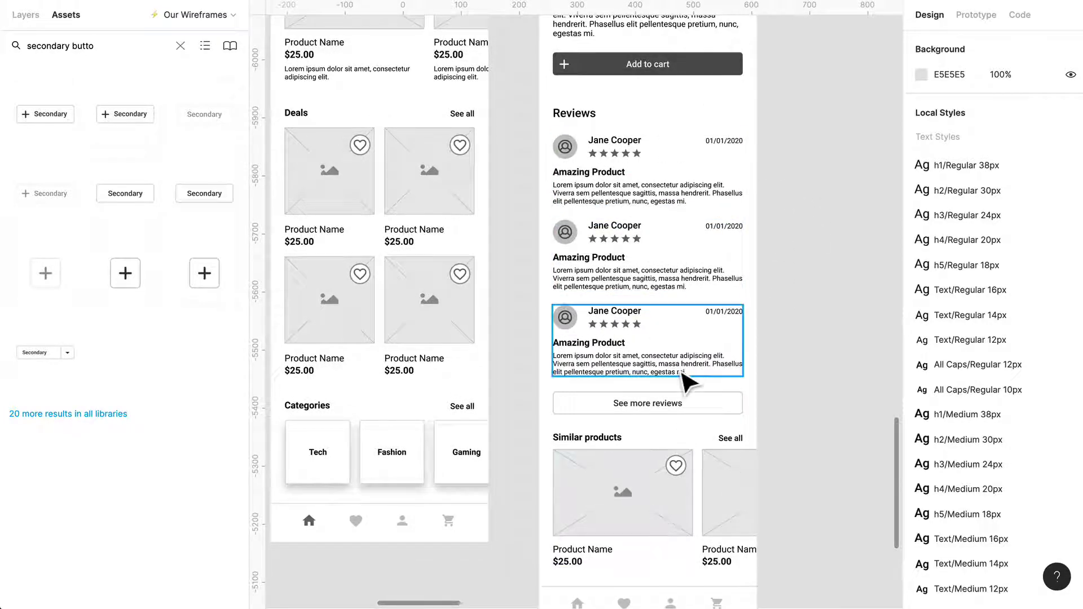
{"action": "scroll", "coordinate": [685, 381], "scroll_direction": "down", "scroll_amount": 2}
{"action": "scroll", "coordinate": [685, 383], "scroll_direction": "up", "scroll_amount": 3}
{"action": "scroll", "coordinate": [685, 384], "scroll_direction": "up", "scroll_amount": 5}
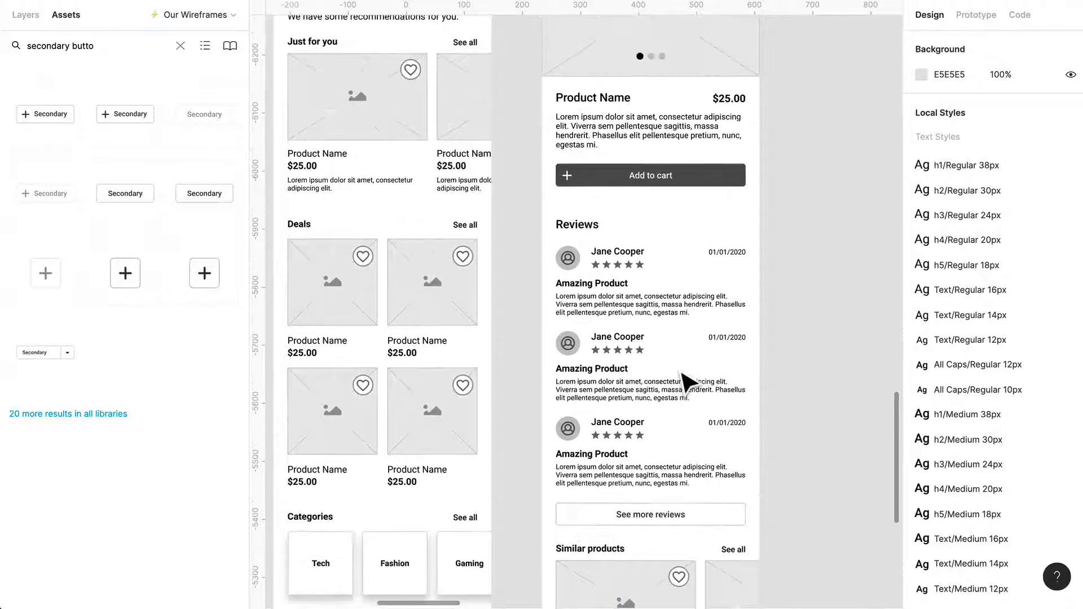
{"action": "scroll", "coordinate": [686, 383], "scroll_direction": "down", "scroll_amount": 3}
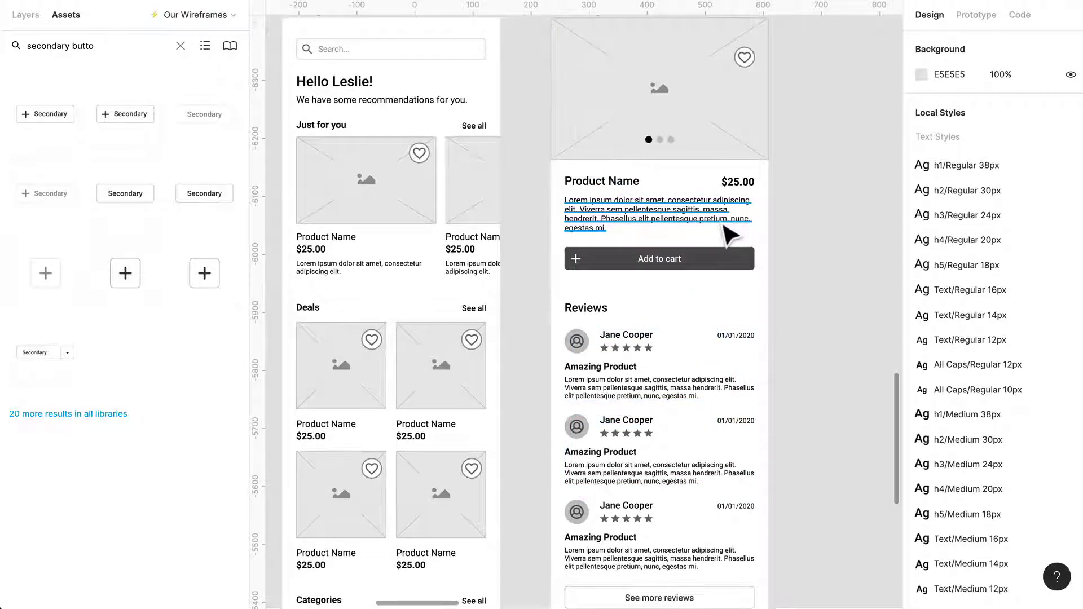
{"action": "scroll", "coordinate": [722, 248], "scroll_direction": "up", "scroll_amount": 1}
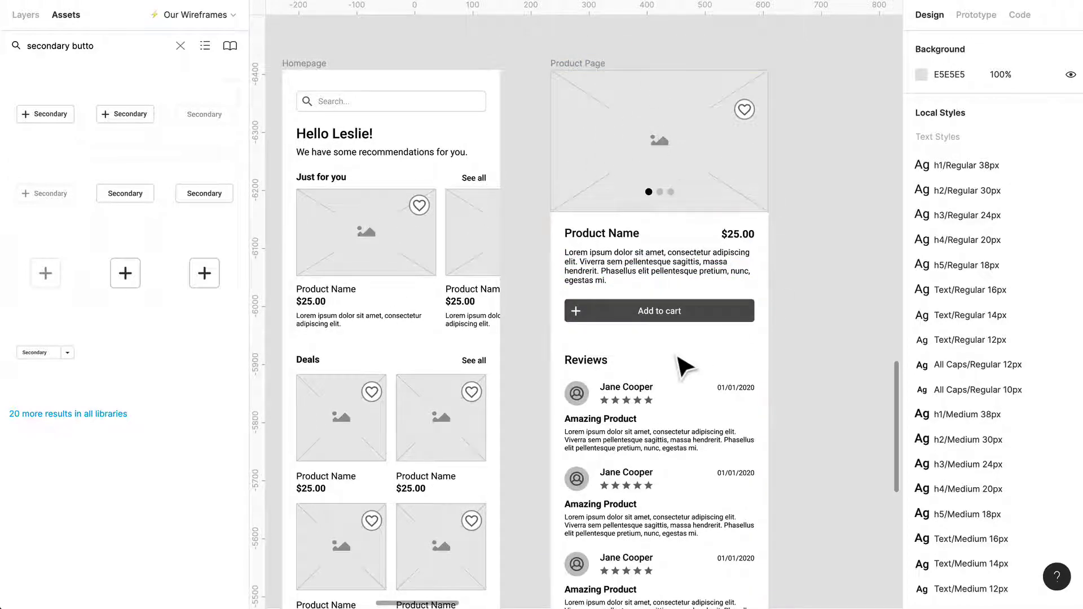